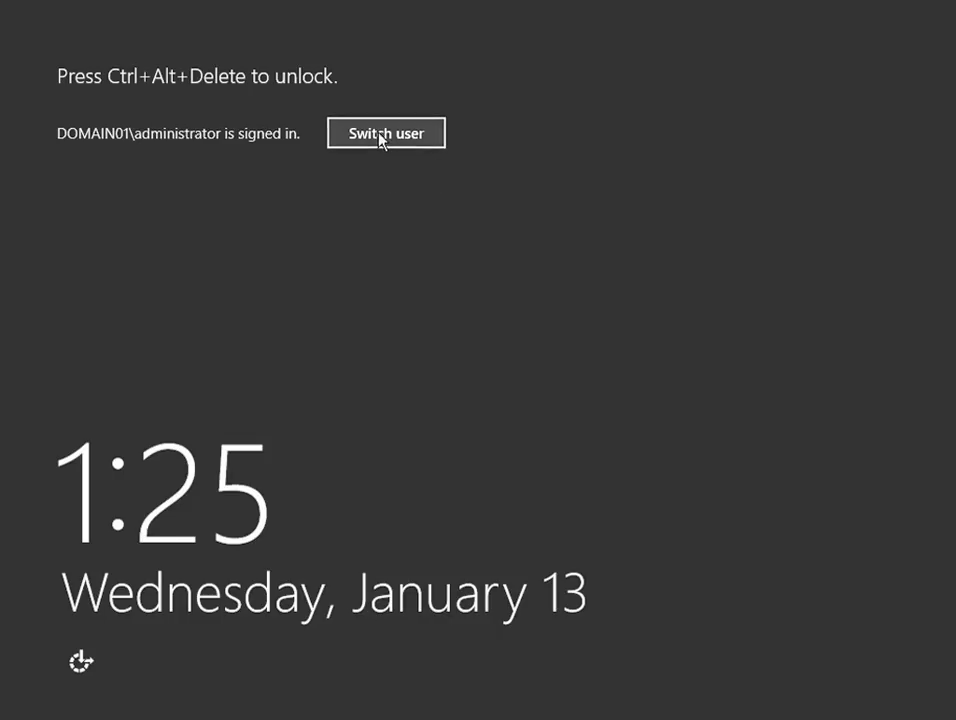
Switch user on the lock screen and choose the DOMAIN01\administrator account for signing in.
{"action": "left_click", "coordinate": [381, 136]}
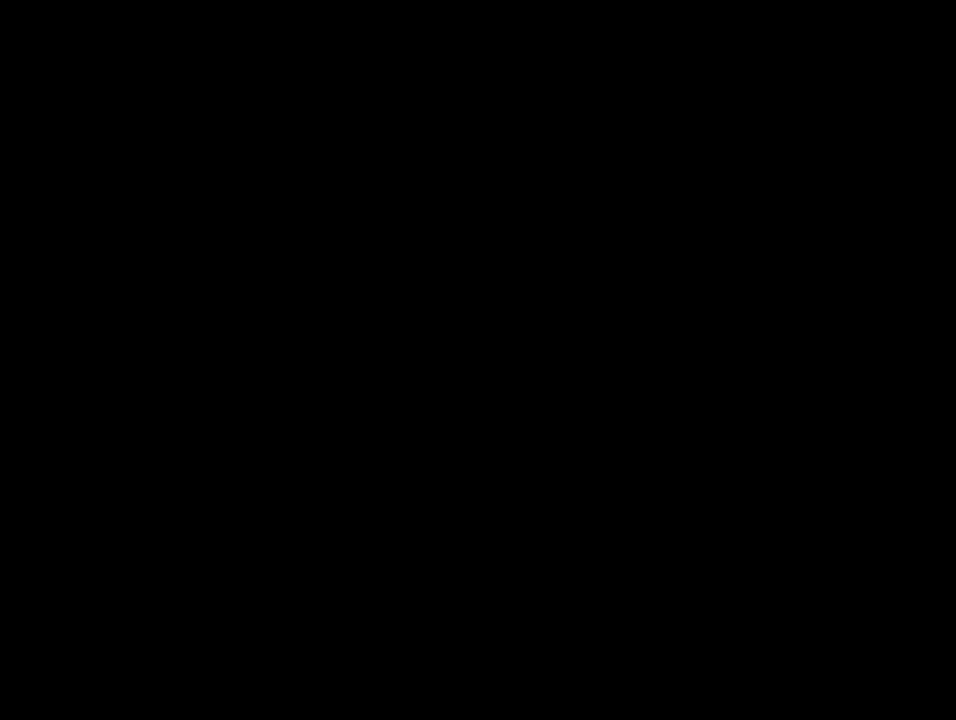
{"action": "key", "text": "ctrl+alt+Delete"}
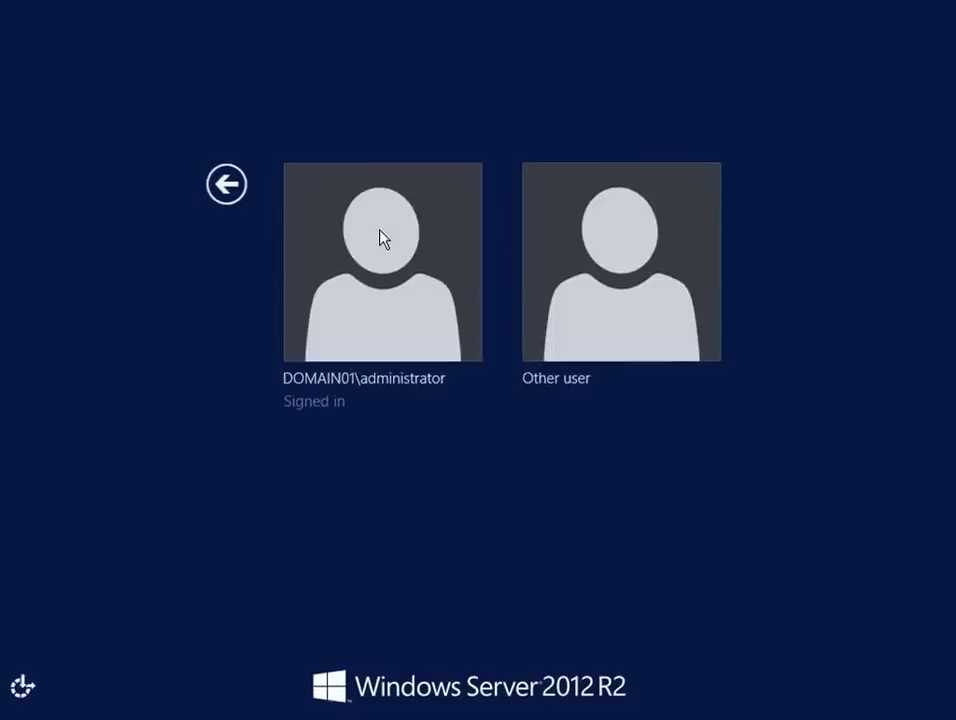
{"action": "left_click", "coordinate": [363, 294]}
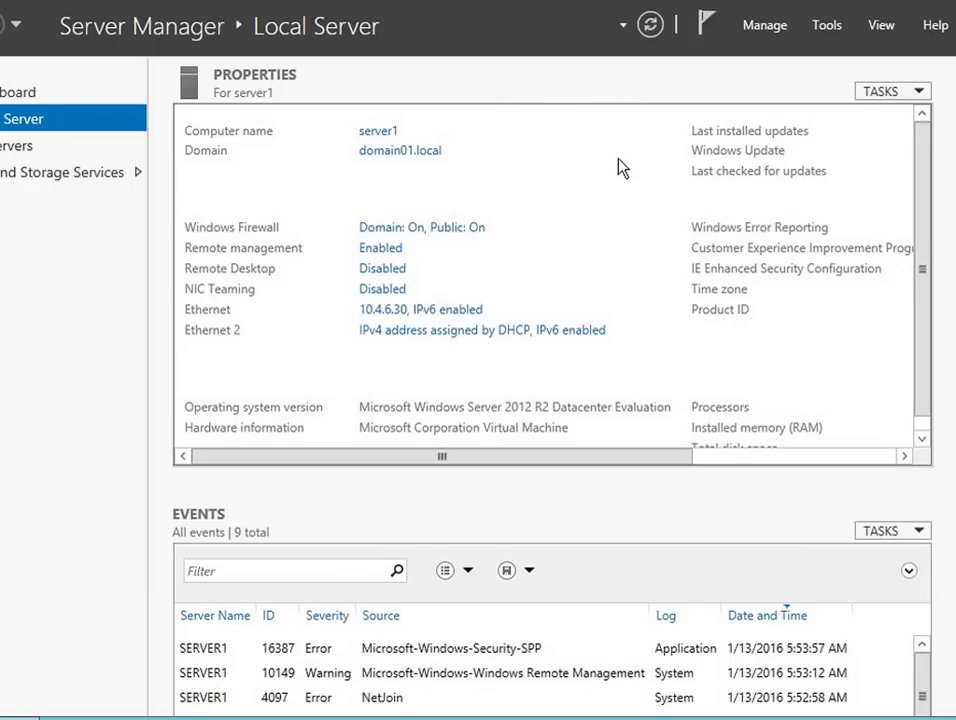
Start the Add Roles and Features Wizard for a role-based or feature-based installation on server1.domain01.local.
{"action": "left_click", "coordinate": [752, 30]}
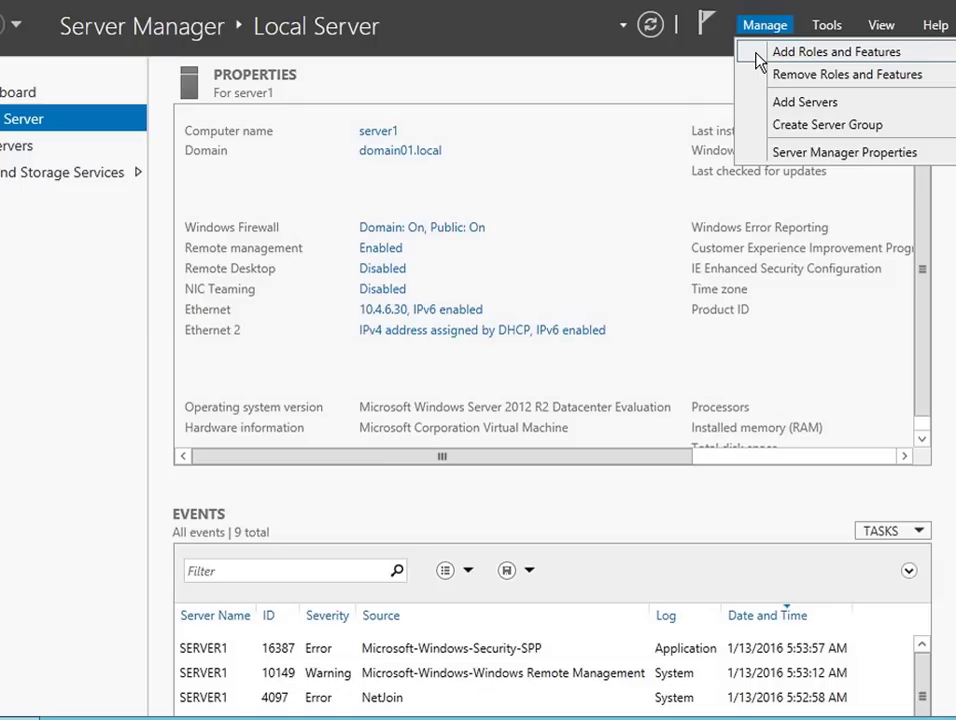
{"action": "left_click", "coordinate": [762, 56]}
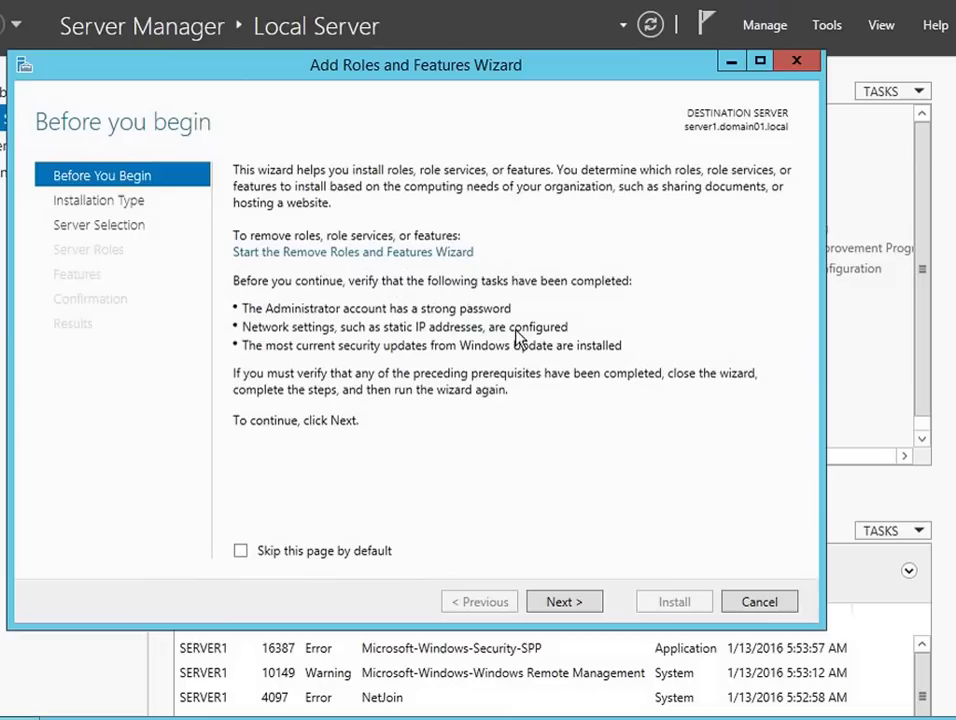
{"action": "left_click", "coordinate": [584, 603]}
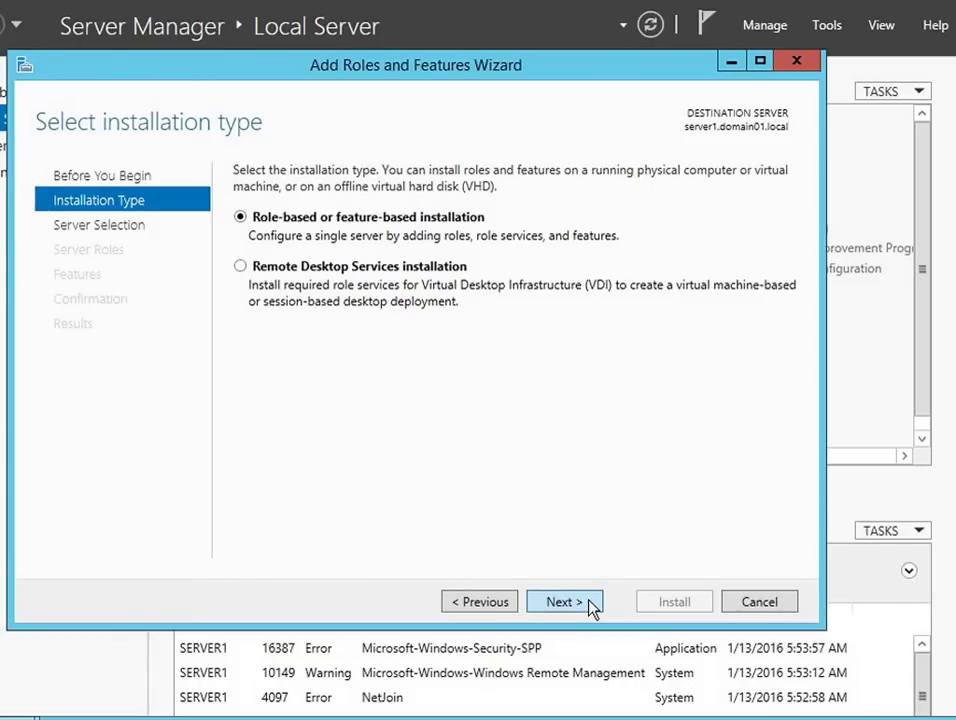
{"action": "left_click", "coordinate": [591, 607]}
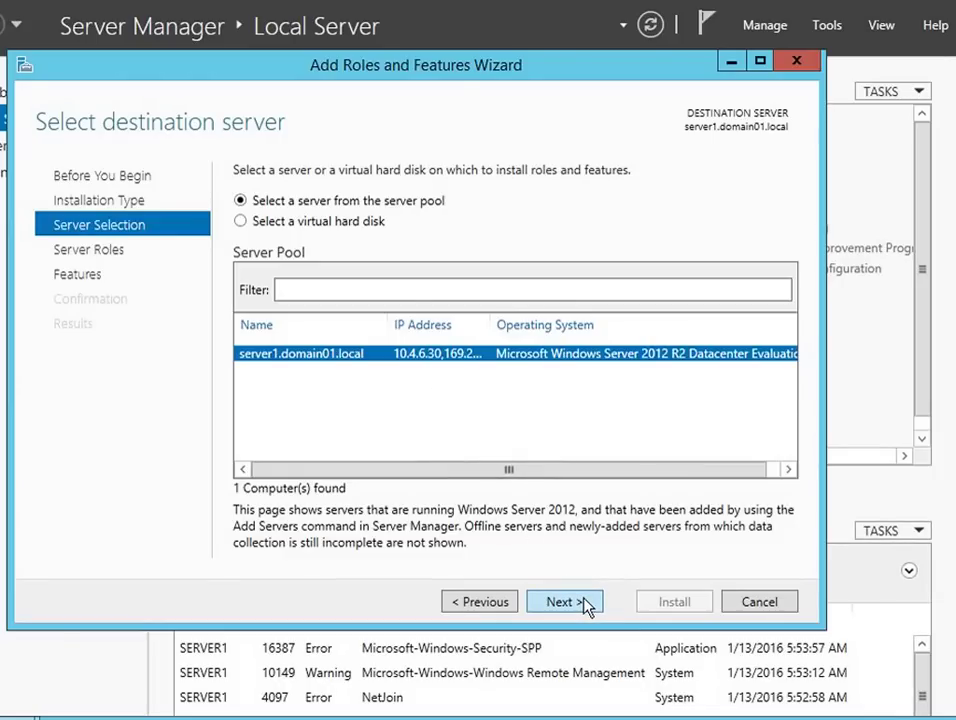
{"action": "left_click", "coordinate": [588, 607]}
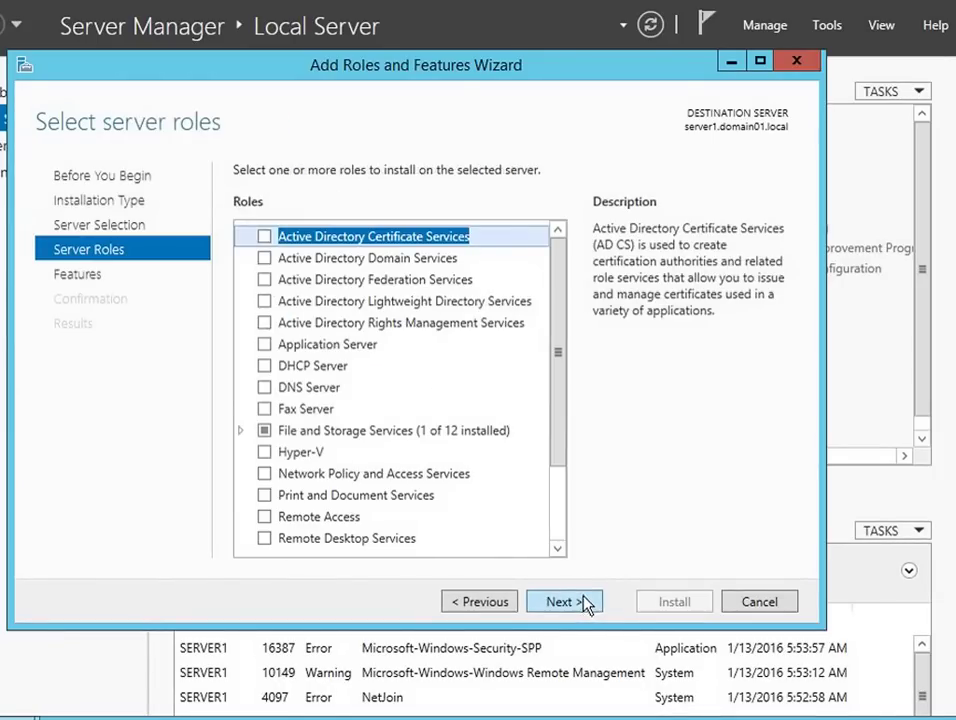
Select the Windows Server Update Services role, review its required features and add them with the management tools included.
{"action": "left_click_drag", "start_coordinate": [559, 420], "coordinate": [565, 546]}
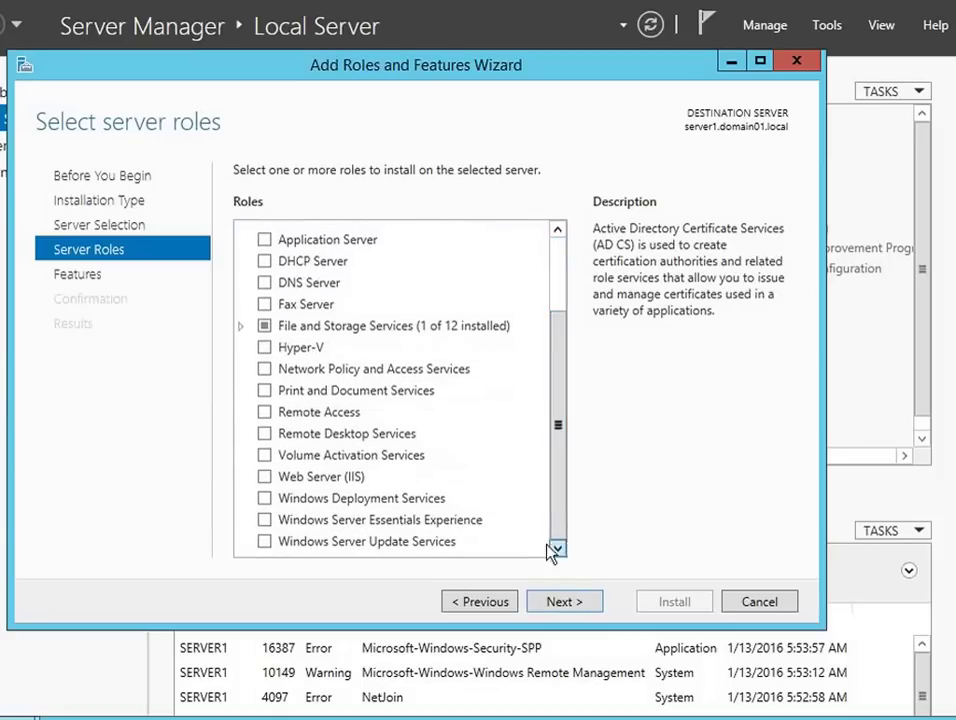
{"action": "left_click", "coordinate": [266, 544]}
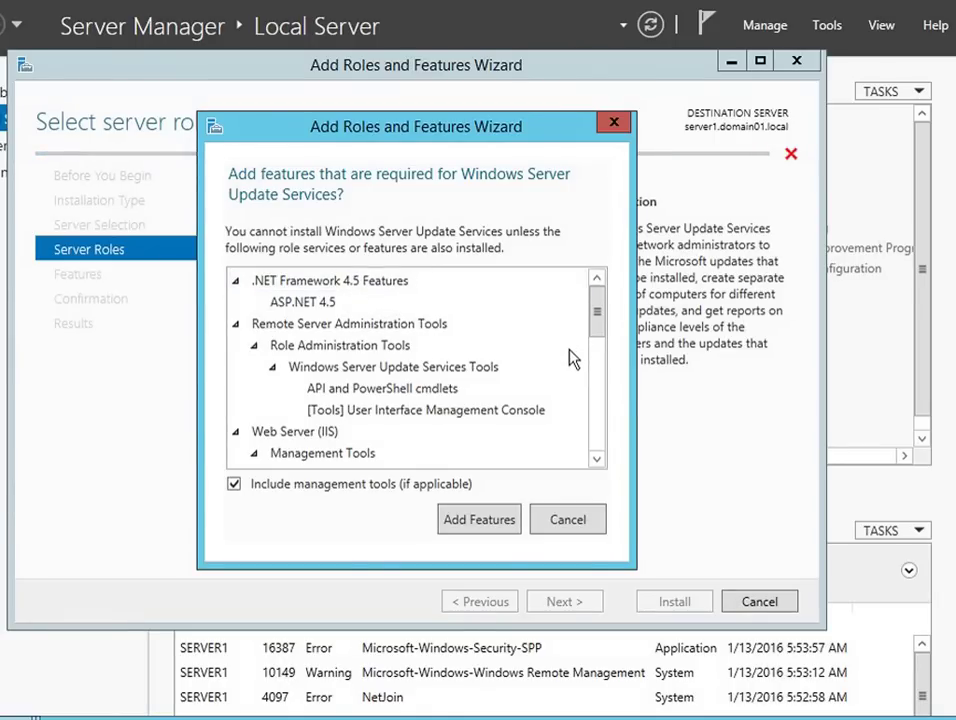
{"action": "left_click_drag", "start_coordinate": [599, 326], "coordinate": [604, 356]}
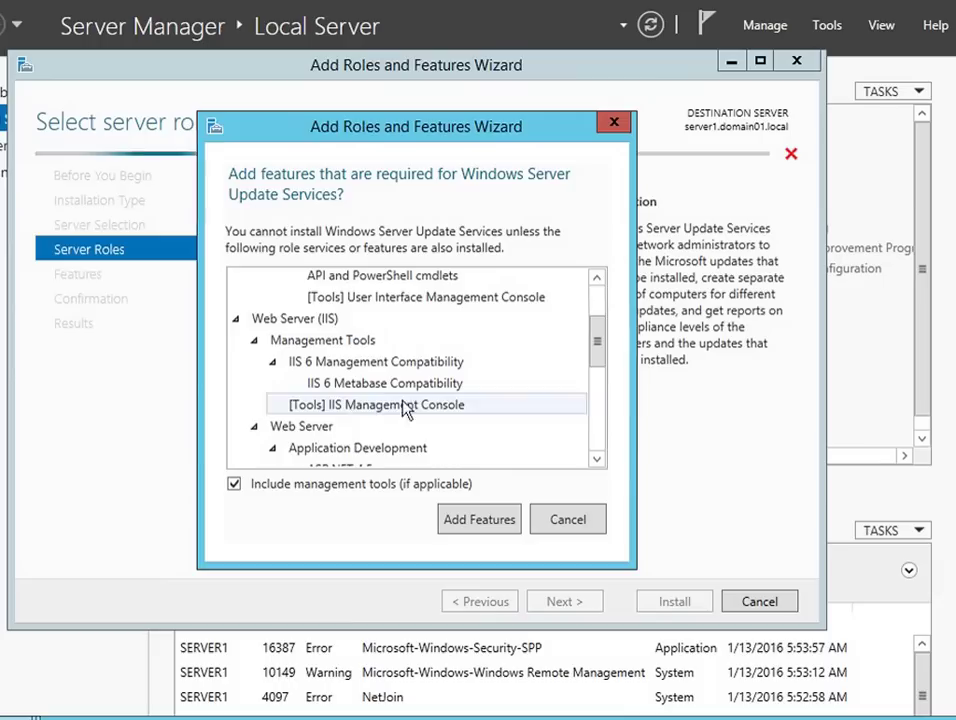
{"action": "left_click_drag", "start_coordinate": [597, 341], "coordinate": [601, 425]}
{"action": "scroll", "coordinate": [597, 428], "scroll_direction": "up", "scroll_amount": 2}
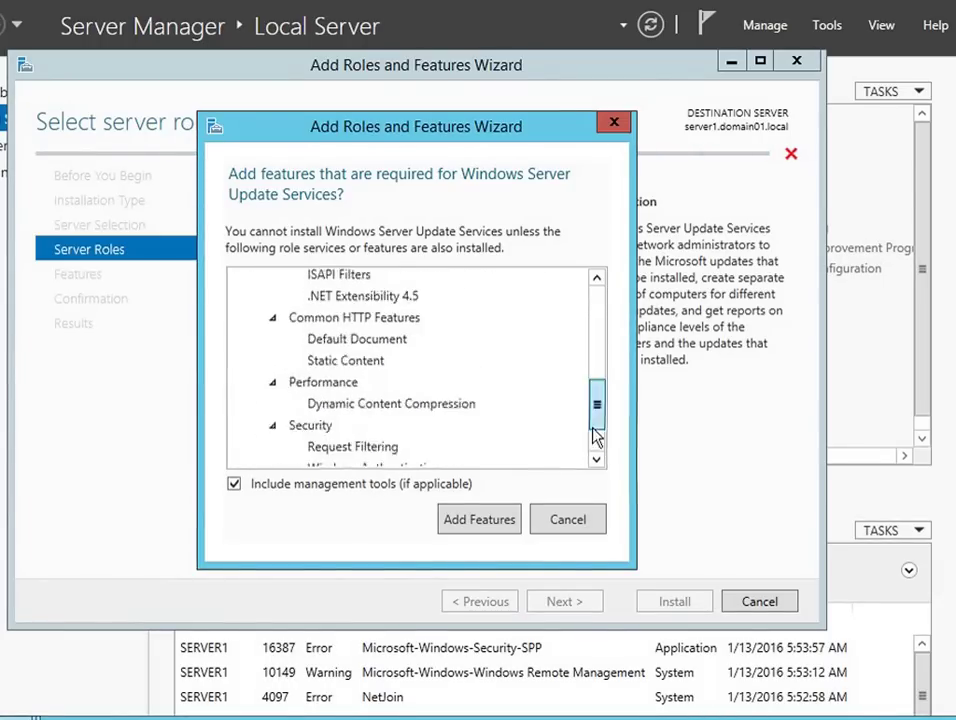
{"action": "scroll", "coordinate": [595, 435], "scroll_direction": "down", "scroll_amount": 2}
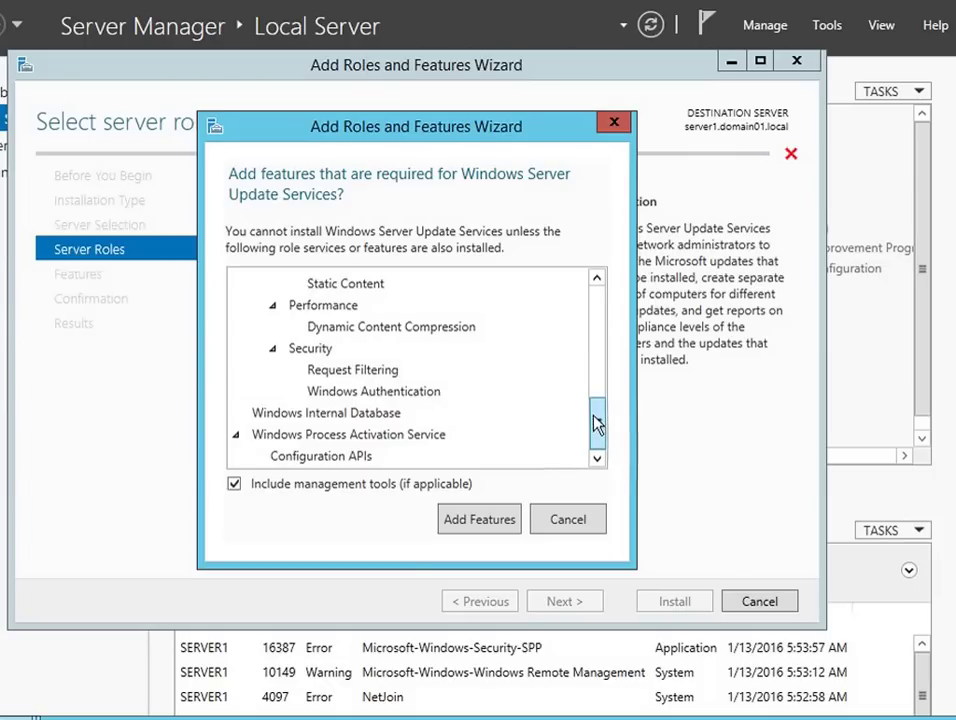
{"action": "scroll", "coordinate": [600, 380], "scroll_direction": "up", "scroll_amount": 2}
{"action": "left_click_drag", "start_coordinate": [598, 370], "coordinate": [599, 298]}
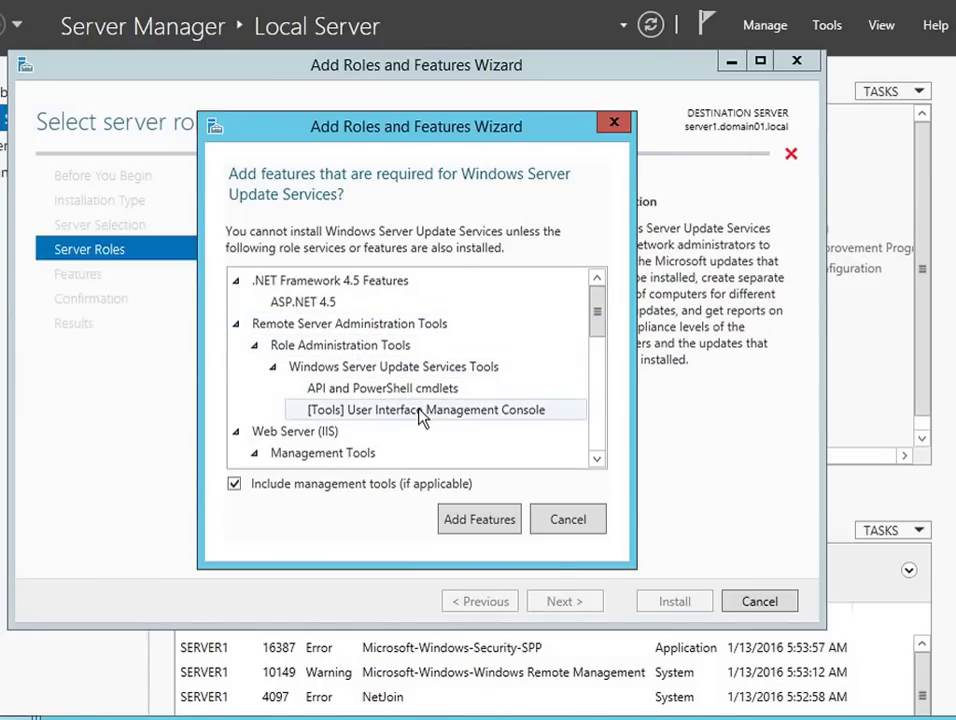
{"action": "left_click", "coordinate": [473, 522]}
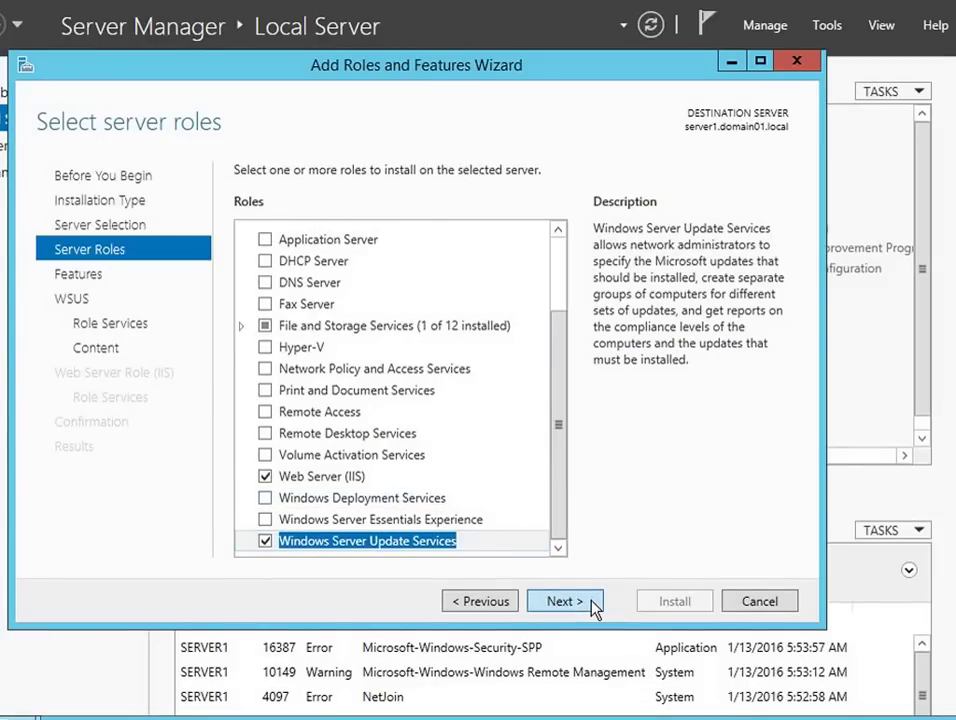
{"action": "left_click", "coordinate": [565, 601]}
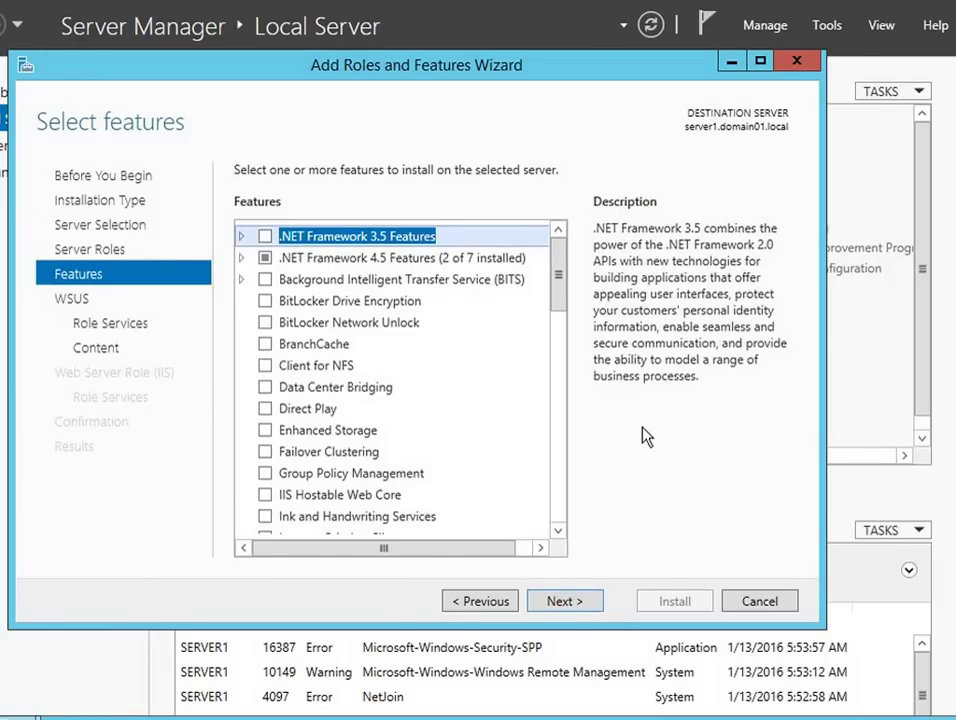
Accept the default features and keep WID Database and WSUS Services as the WSUS role services.
{"action": "left_click", "coordinate": [590, 603]}
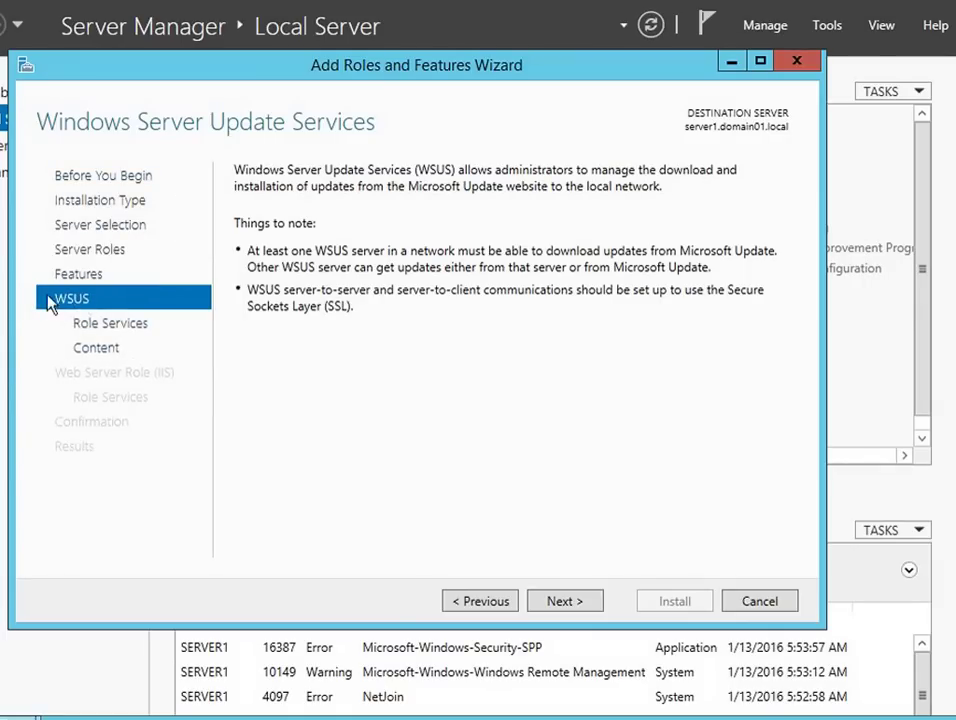
{"action": "left_click", "coordinate": [592, 604]}
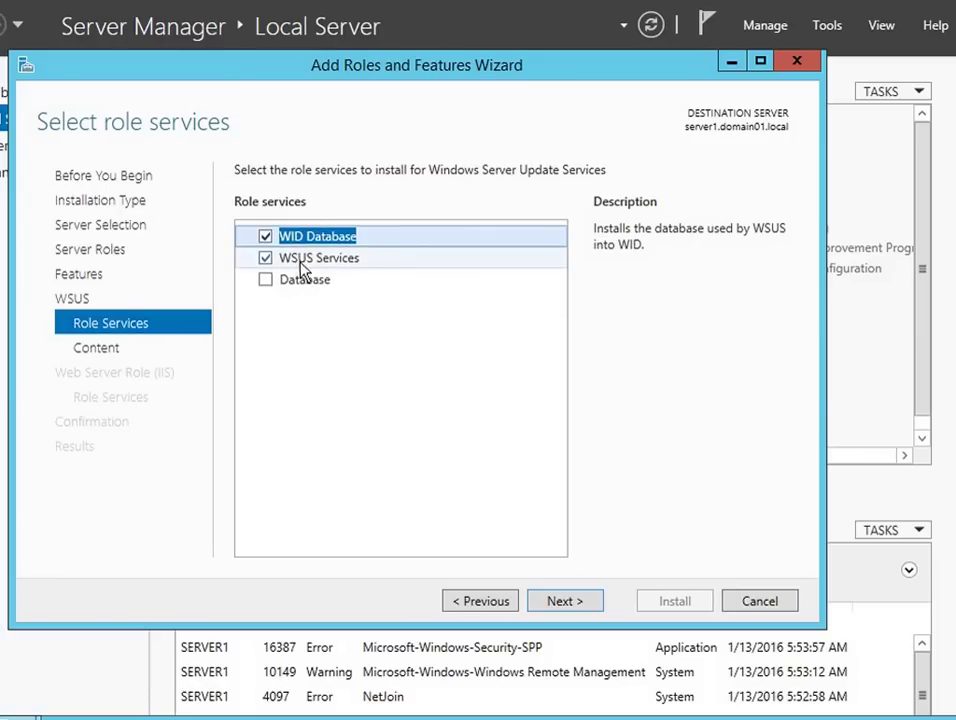
{"action": "left_click", "coordinate": [353, 289]}
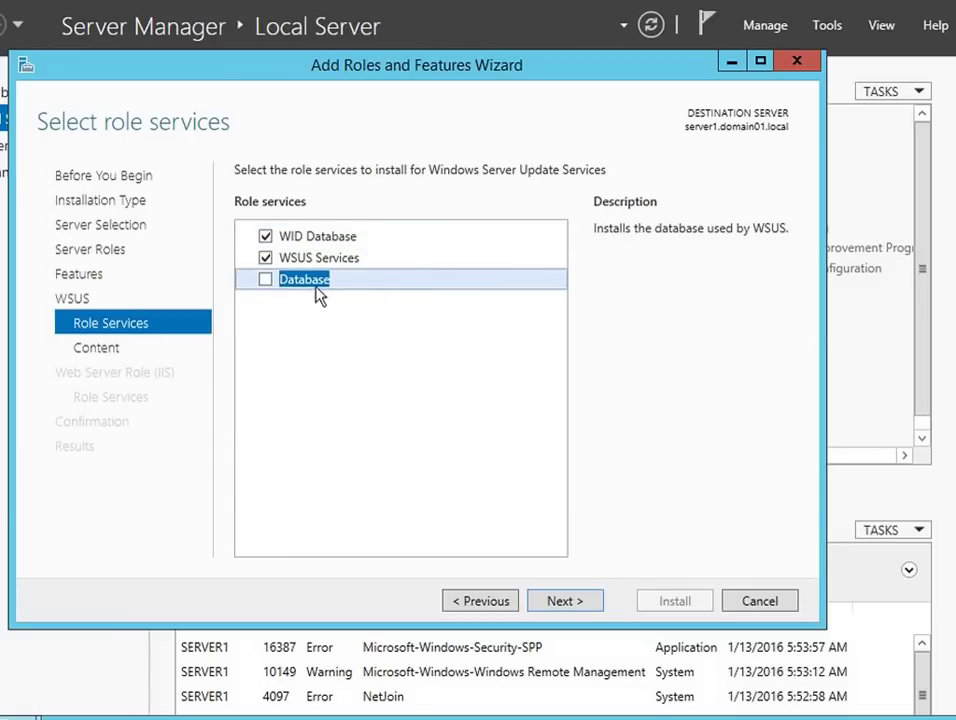
{"action": "left_click", "coordinate": [377, 239]}
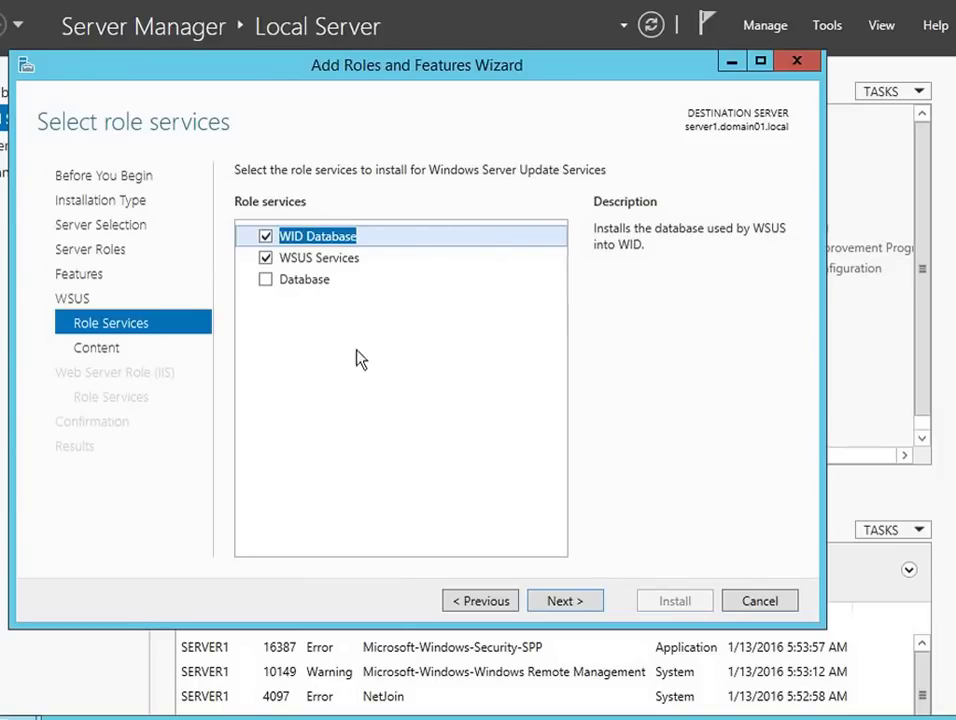
{"action": "left_click", "coordinate": [592, 606]}
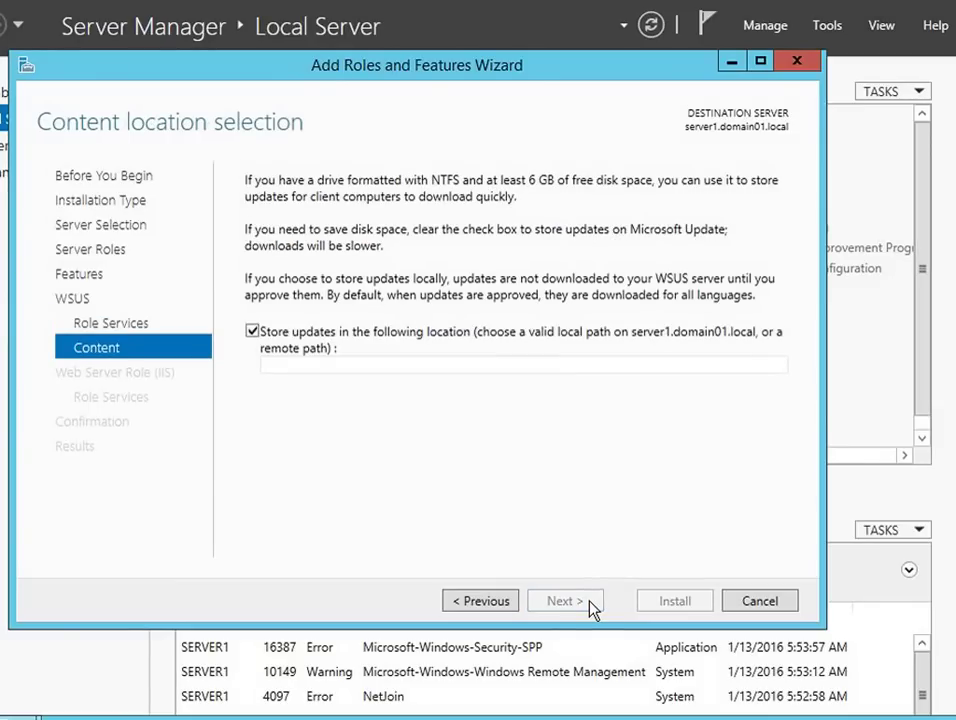
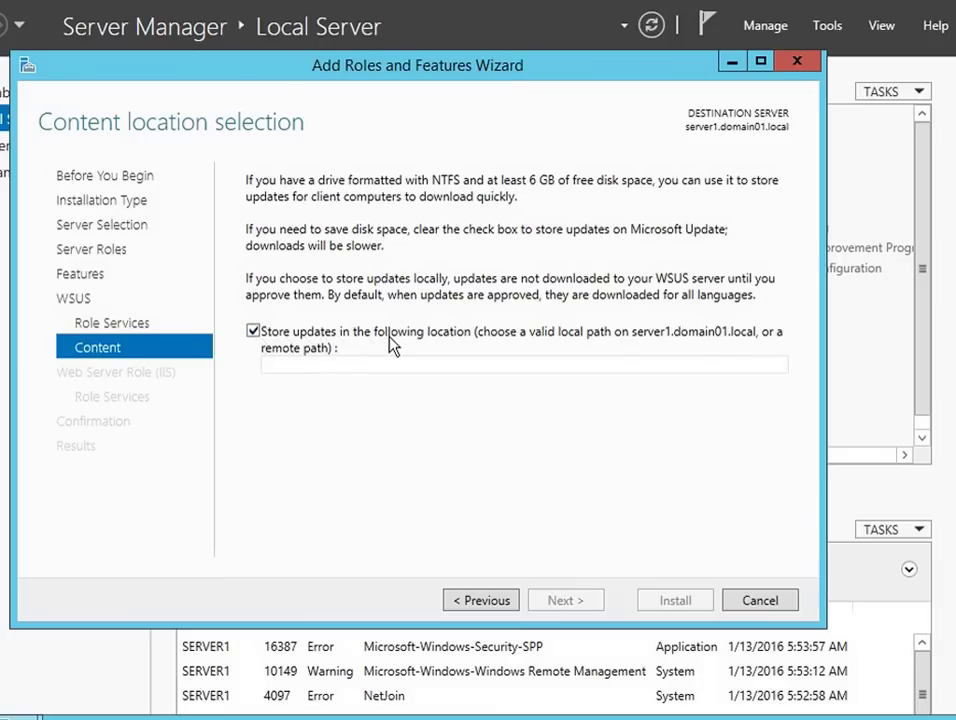
Turn off storing updates in a specified location and continue past the Web Server Role (IIS) introduction.
{"action": "left_click", "coordinate": [254, 334]}
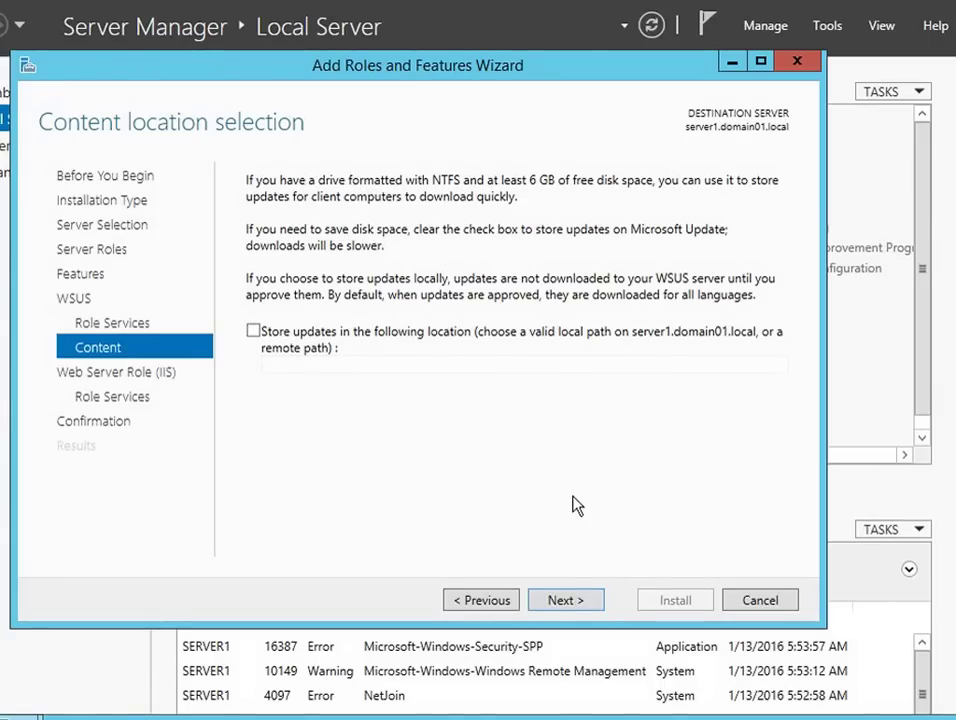
{"action": "left_click", "coordinate": [595, 604]}
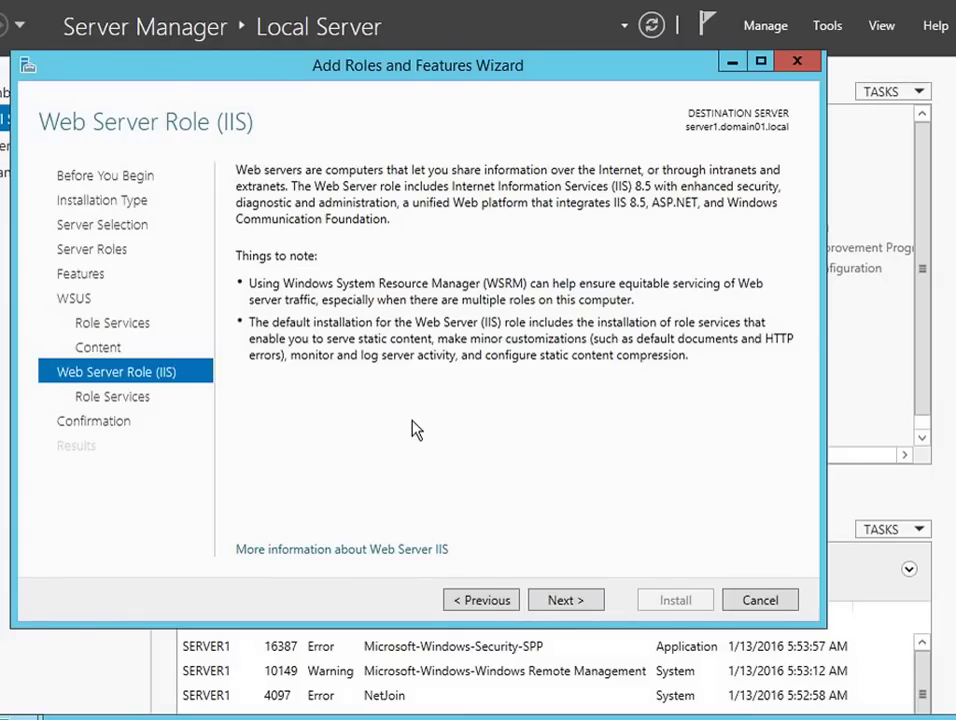
{"action": "left_click", "coordinate": [565, 600]}
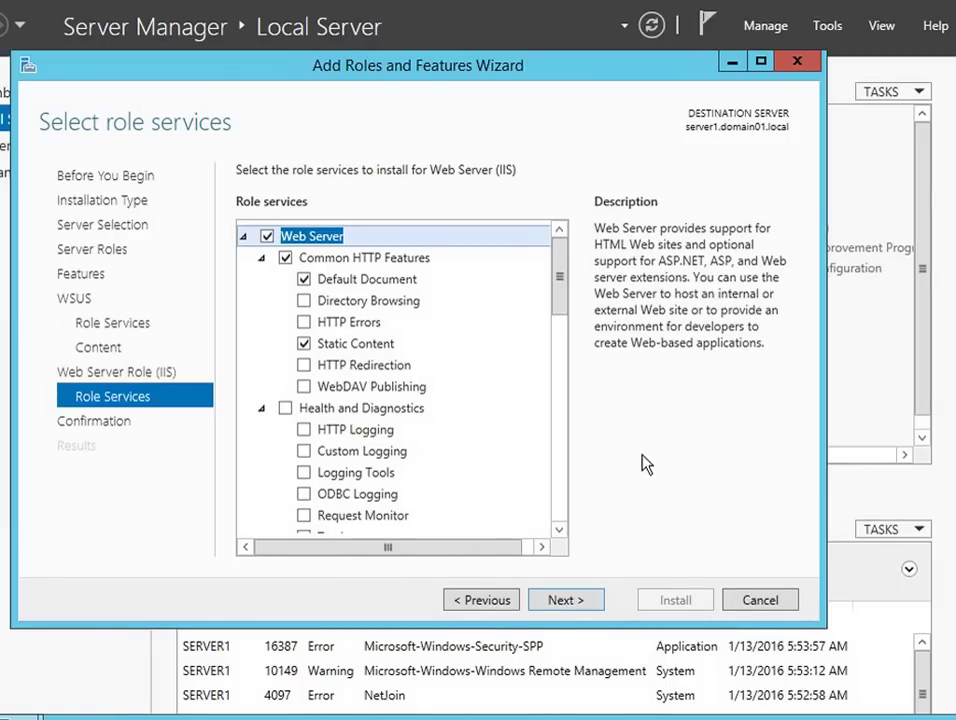
Accept the default Web Server (IIS) role services, install the selected roles and close the wizard after installation.
{"action": "left_click", "coordinate": [565, 600]}
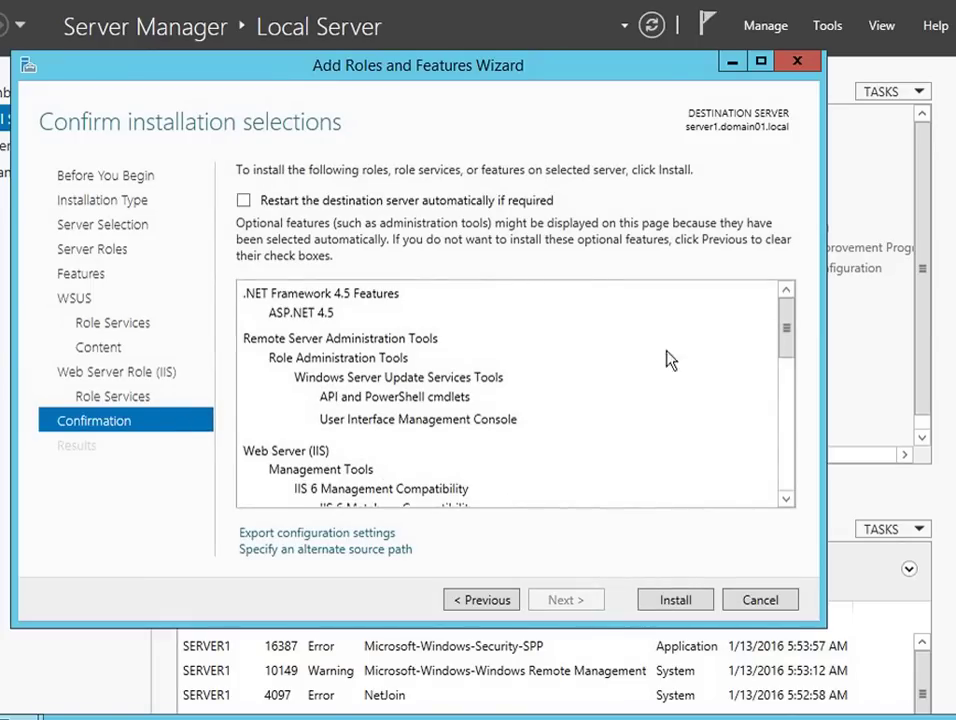
{"action": "left_click", "coordinate": [655, 602]}
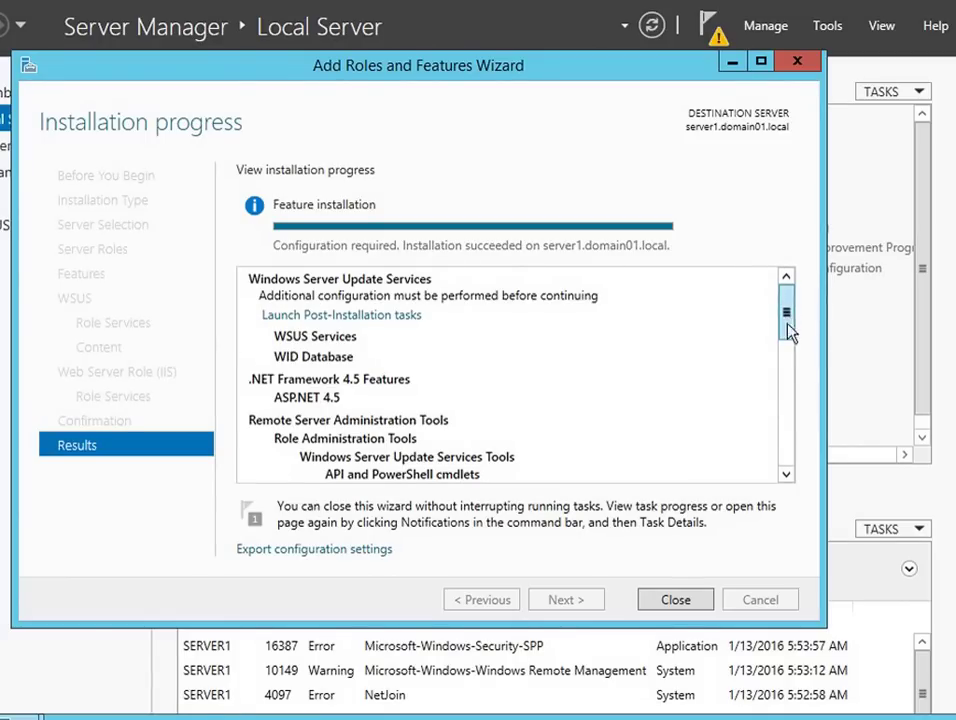
{"action": "left_click_drag", "start_coordinate": [790, 340], "coordinate": [785, 305]}
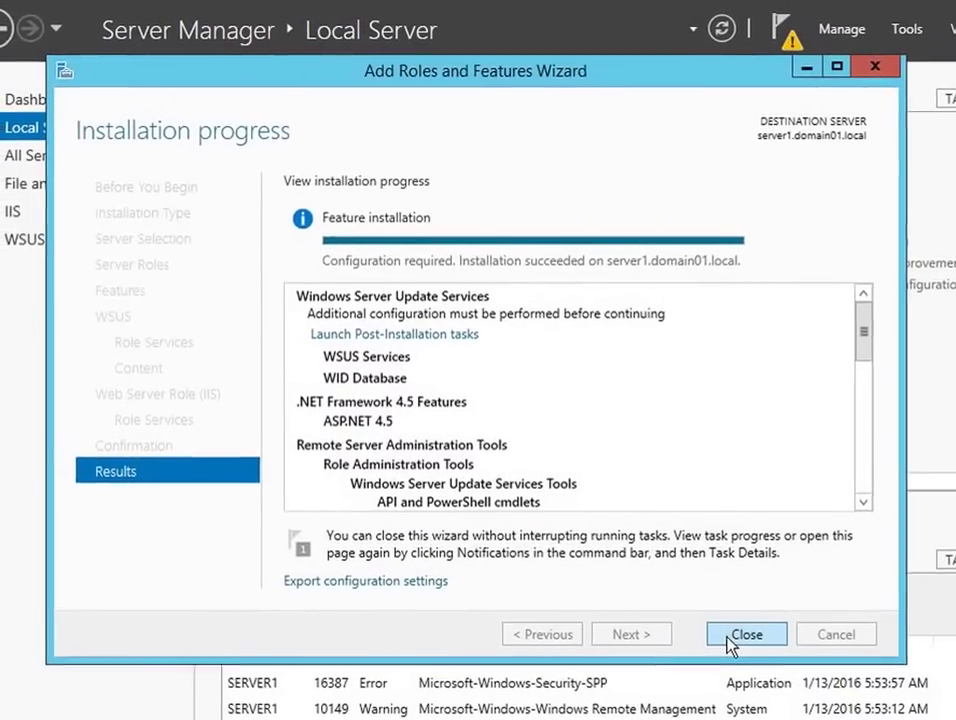
{"action": "left_click", "coordinate": [735, 640]}
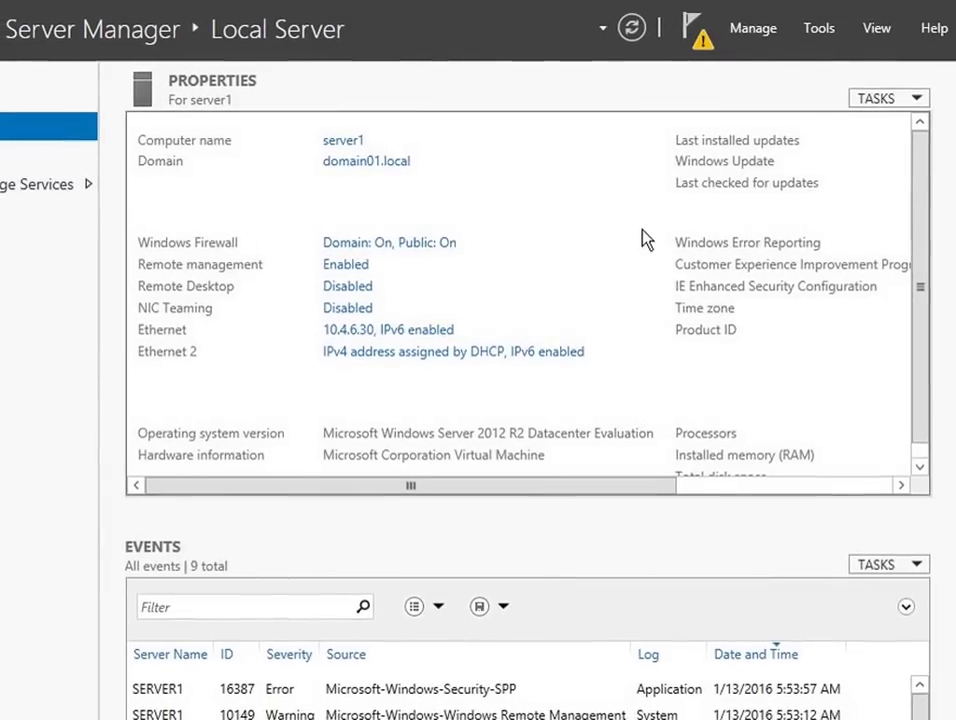
Launch the post-installation tasks for Windows Server Update Services and check their progress in the notifications.
{"action": "left_click", "coordinate": [701, 38]}
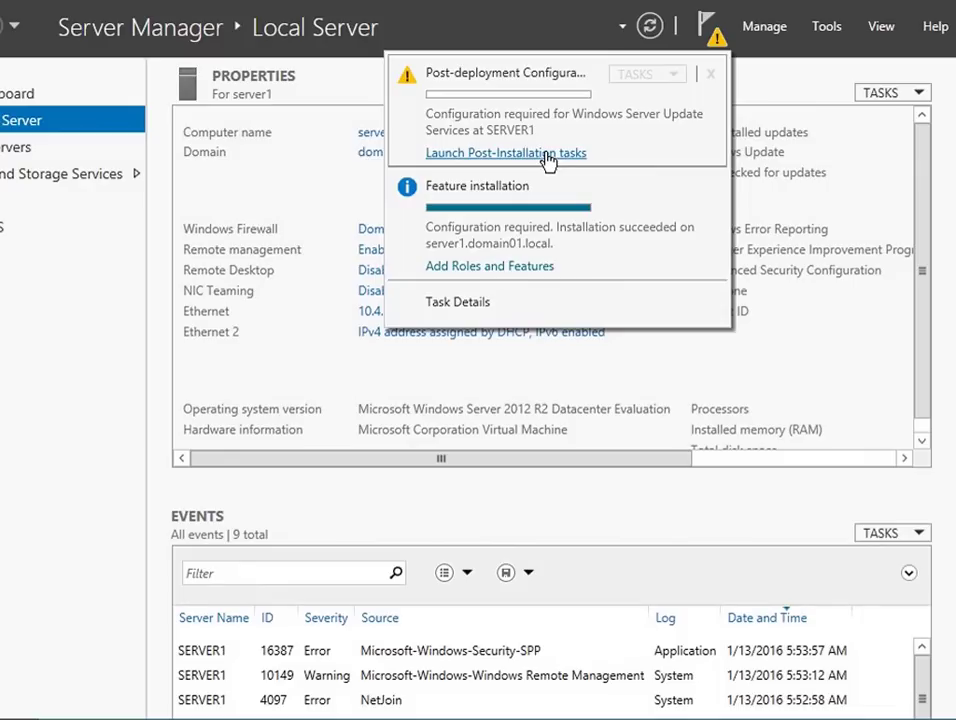
{"action": "left_click", "coordinate": [548, 155]}
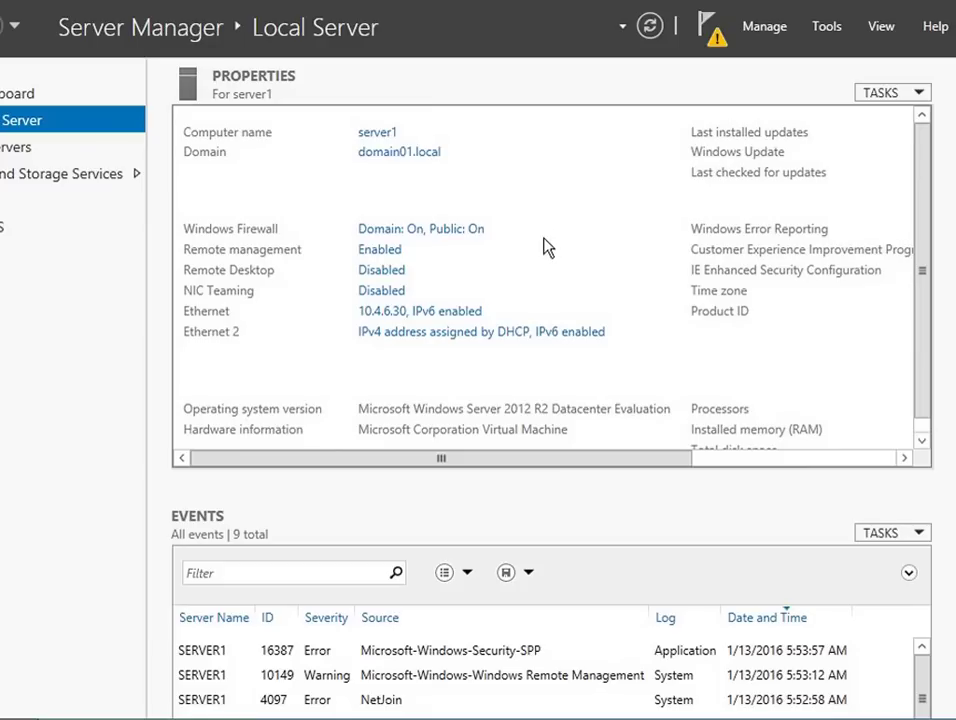
{"action": "left_click", "coordinate": [707, 32]}
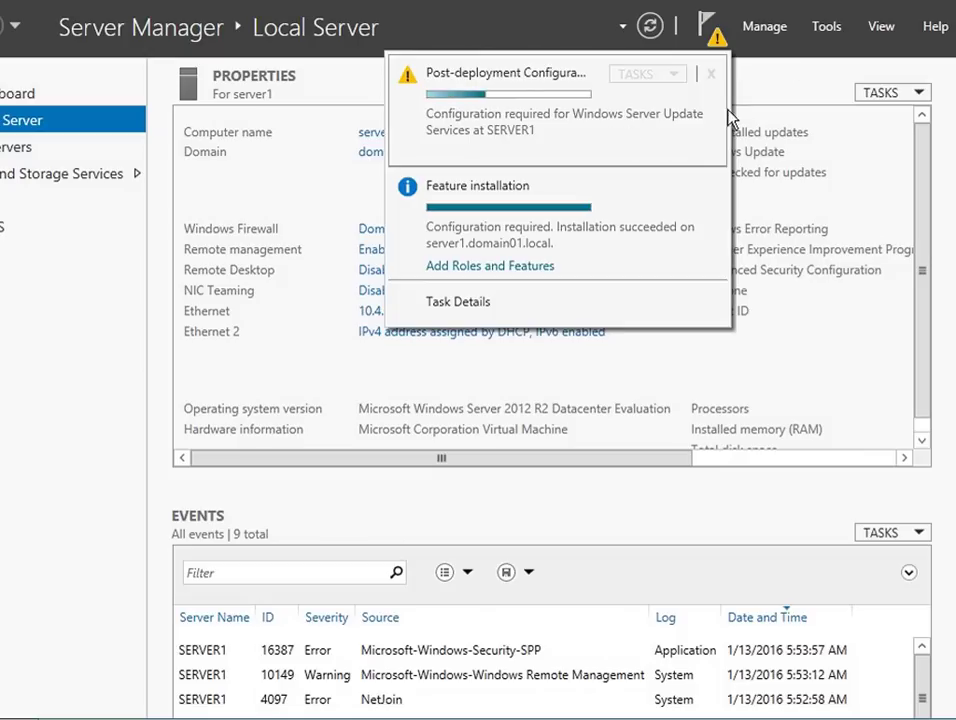
Look through the available server administration tools and recheck the post-deployment configuration notification.
{"action": "left_click", "coordinate": [830, 30]}
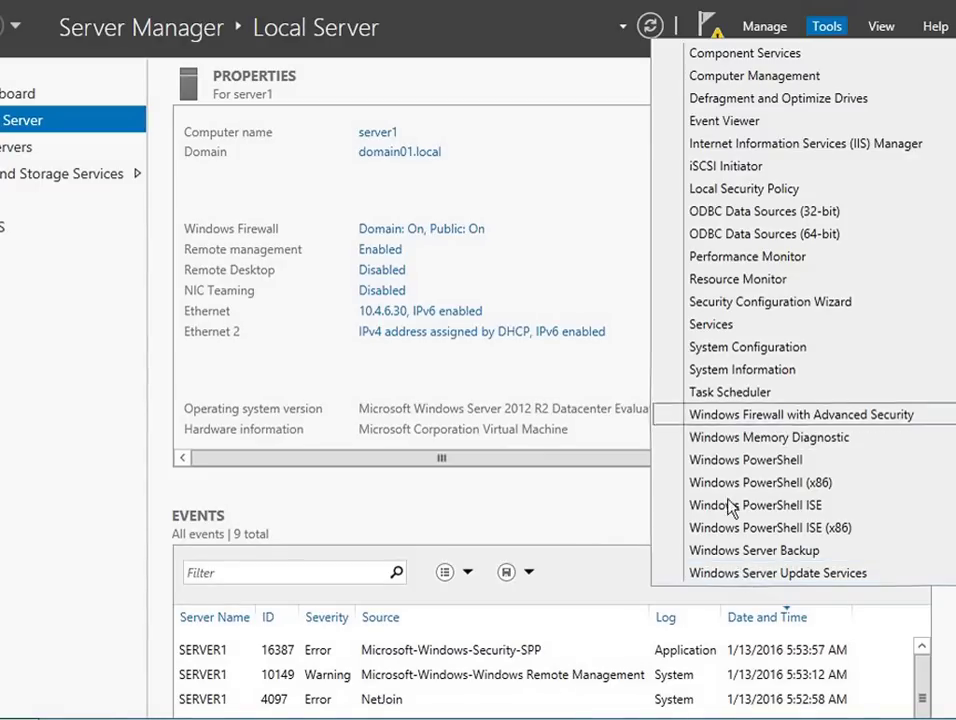
{"action": "left_click", "coordinate": [615, 125]}
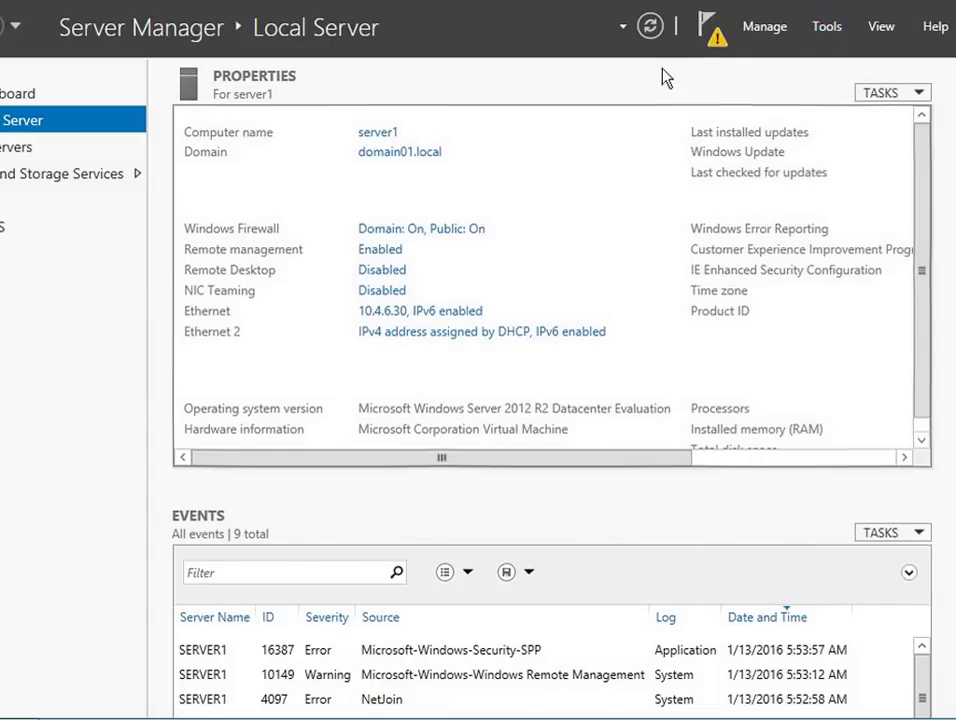
{"action": "left_click", "coordinate": [706, 33]}
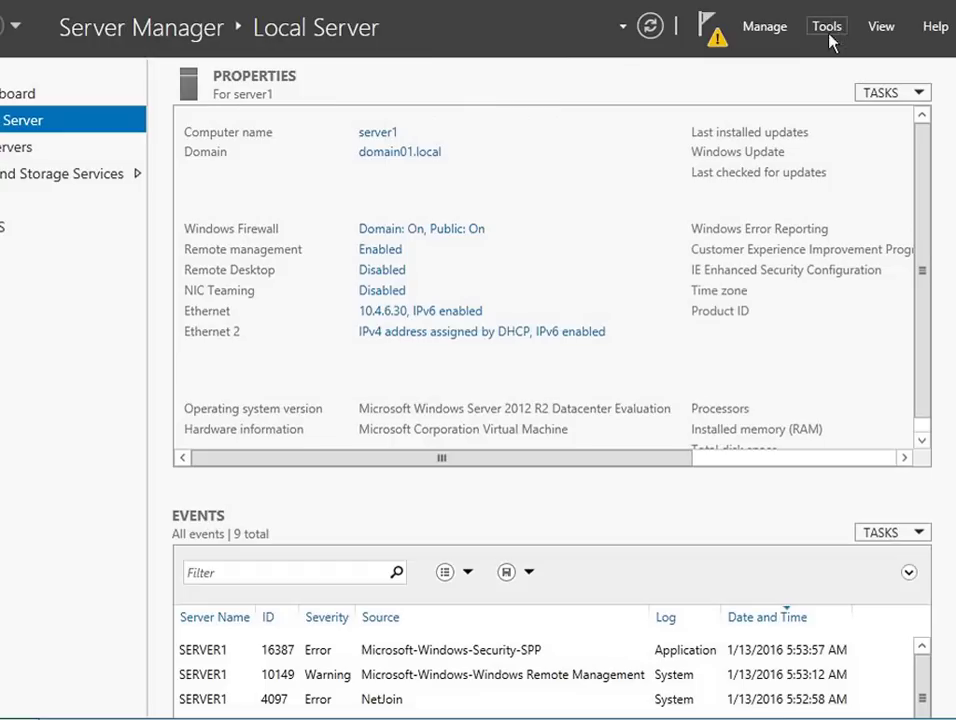
Check the post-deployment configuration notification and launch the Windows Server Update Services administration tool.
{"action": "left_click", "coordinate": [706, 33]}
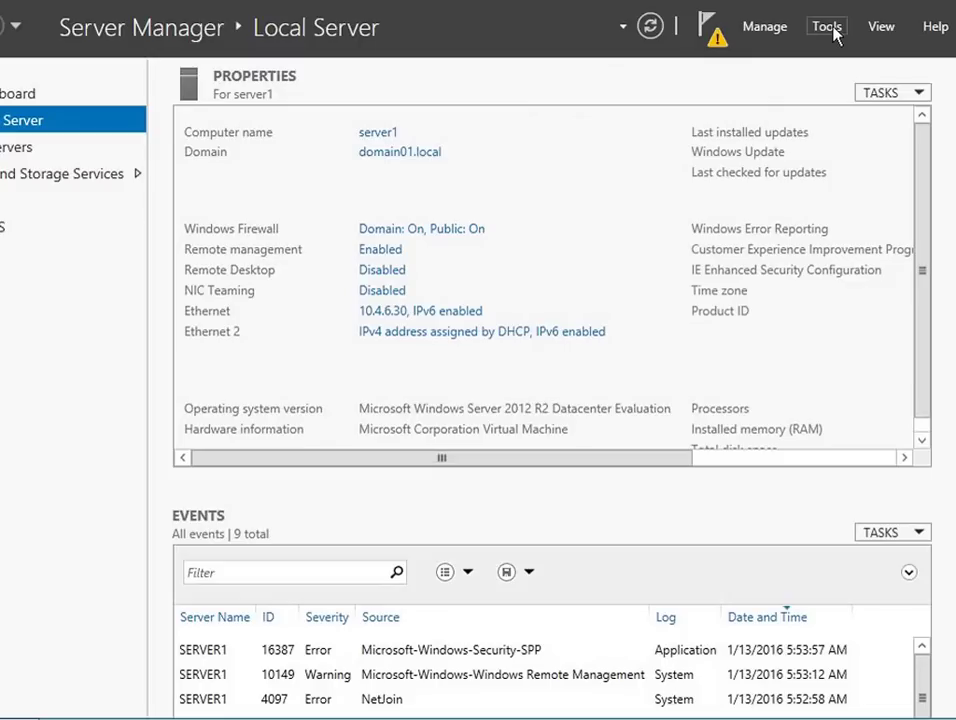
{"action": "left_click", "coordinate": [708, 26]}
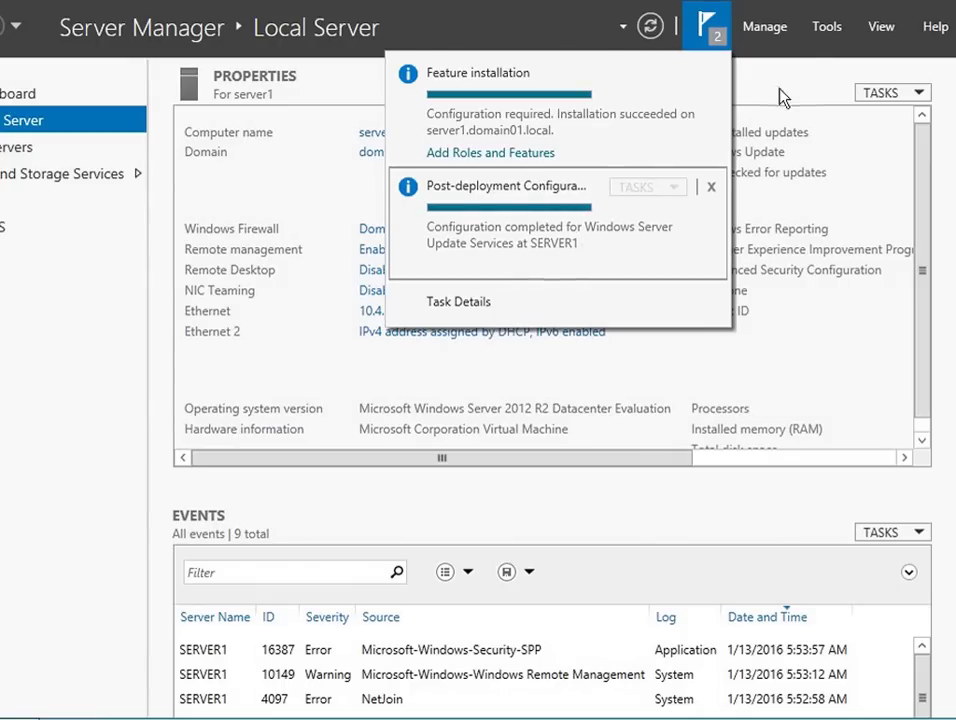
{"action": "left_click", "coordinate": [828, 28]}
{"action": "left_click", "coordinate": [826, 27]}
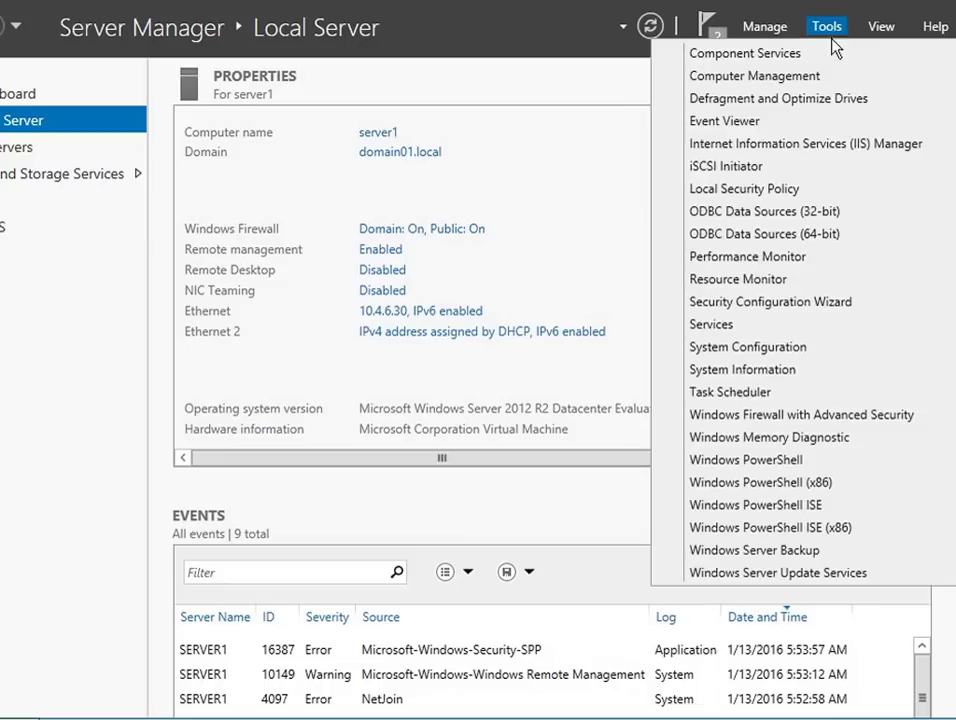
{"action": "left_click", "coordinate": [826, 582]}
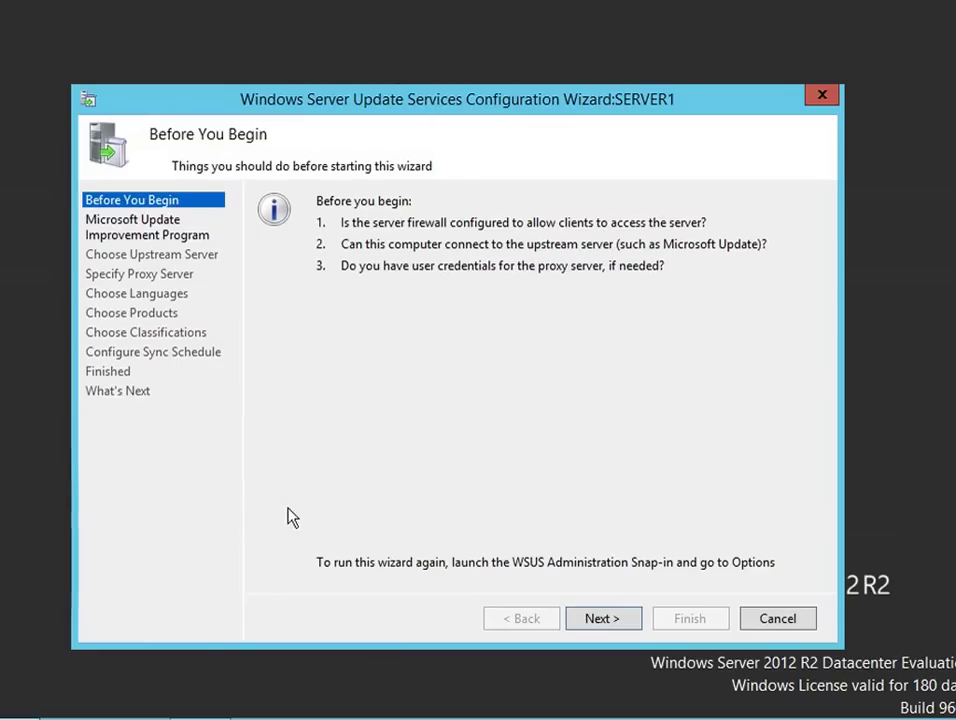
Start the WSUS configuration wizard and opt out of the Microsoft Update Improvement Program.
{"action": "left_click", "coordinate": [621, 620]}
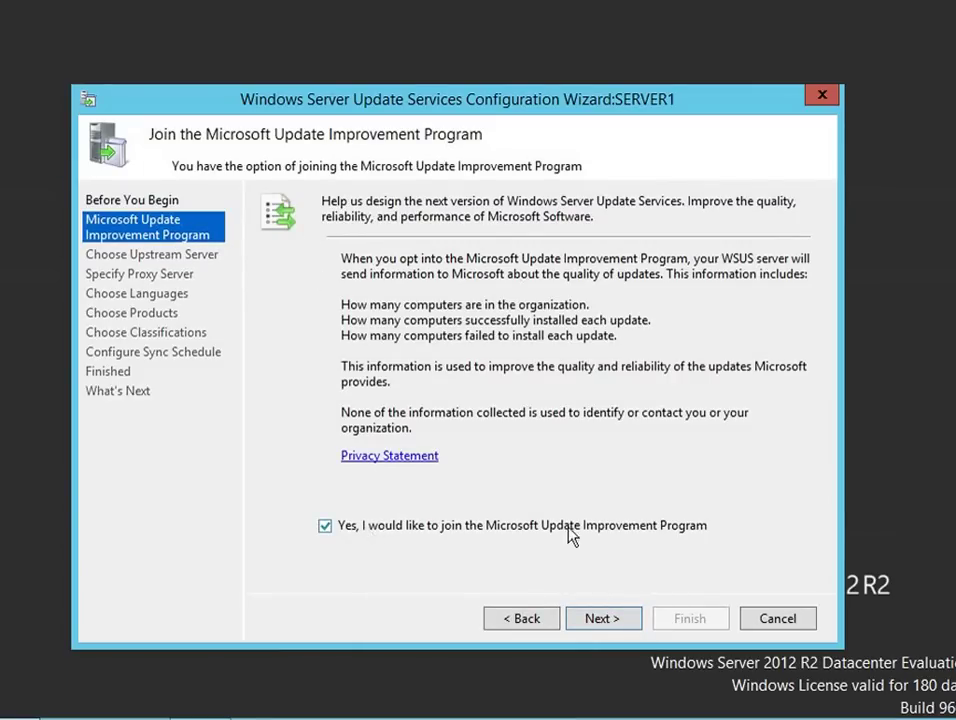
{"action": "left_click", "coordinate": [323, 527]}
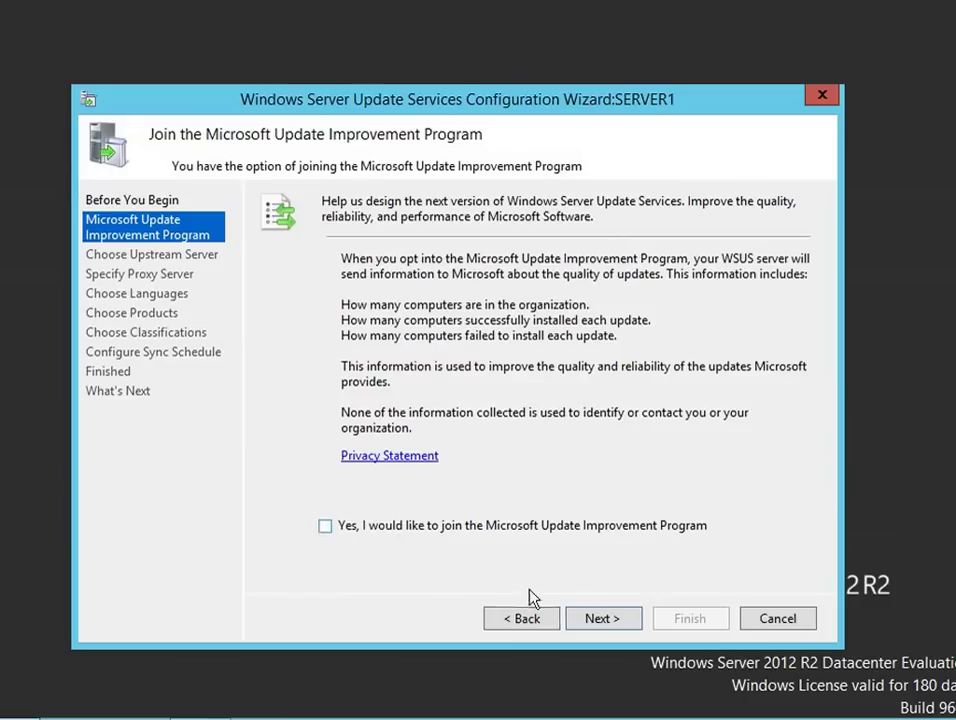
{"action": "left_click", "coordinate": [630, 620]}
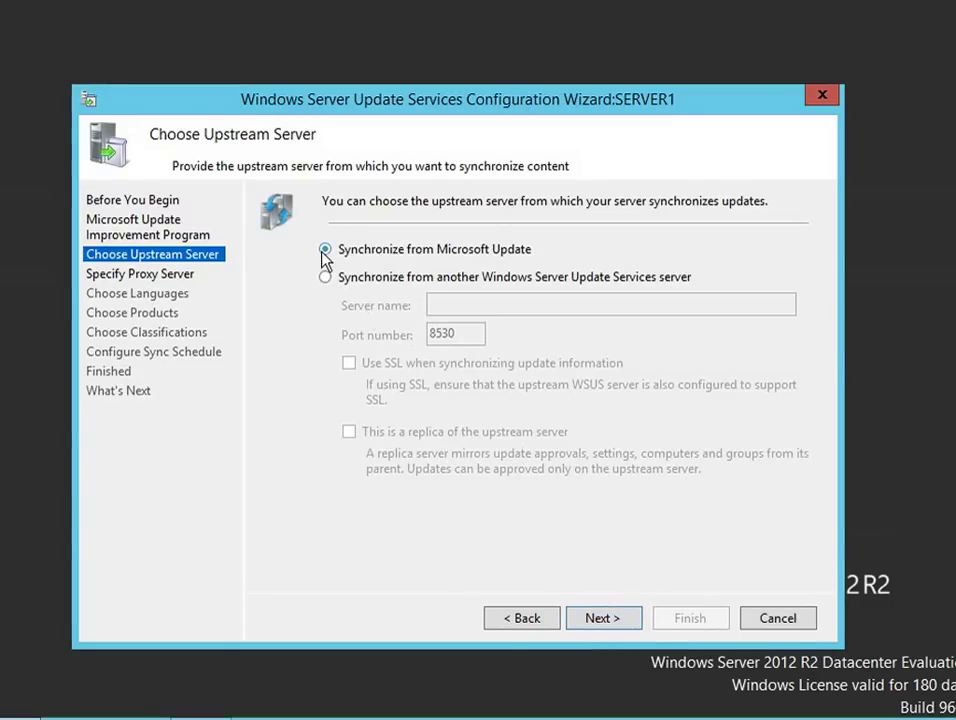
Keep synchronization from Microsoft Update without a proxy server, connect to the upstream server and continue to product selection.
{"action": "left_click", "coordinate": [603, 618]}
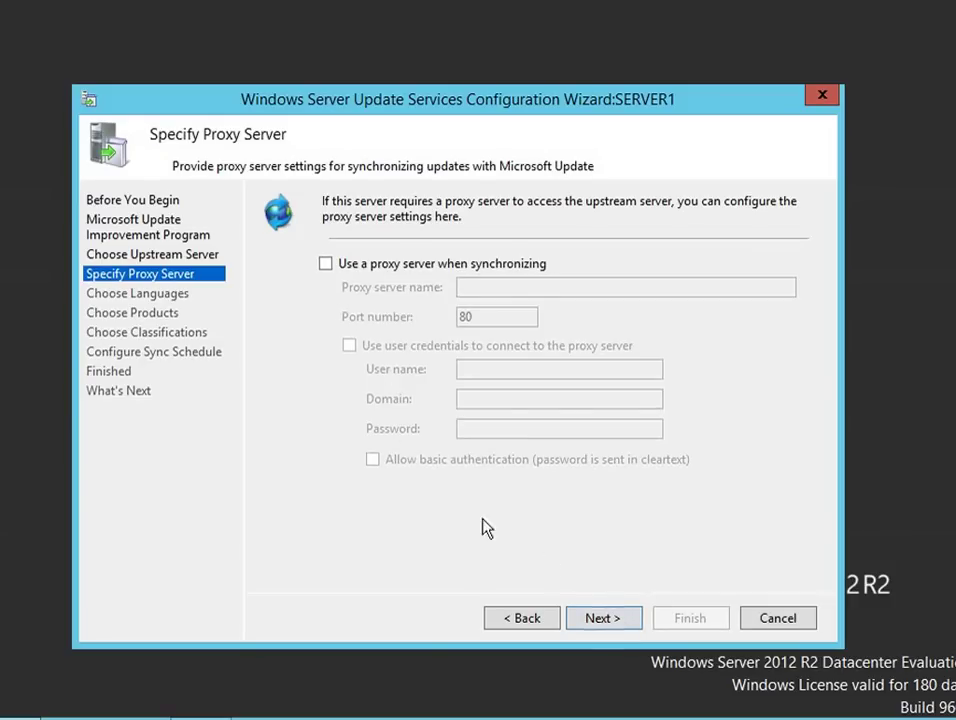
{"action": "left_click", "coordinate": [628, 620]}
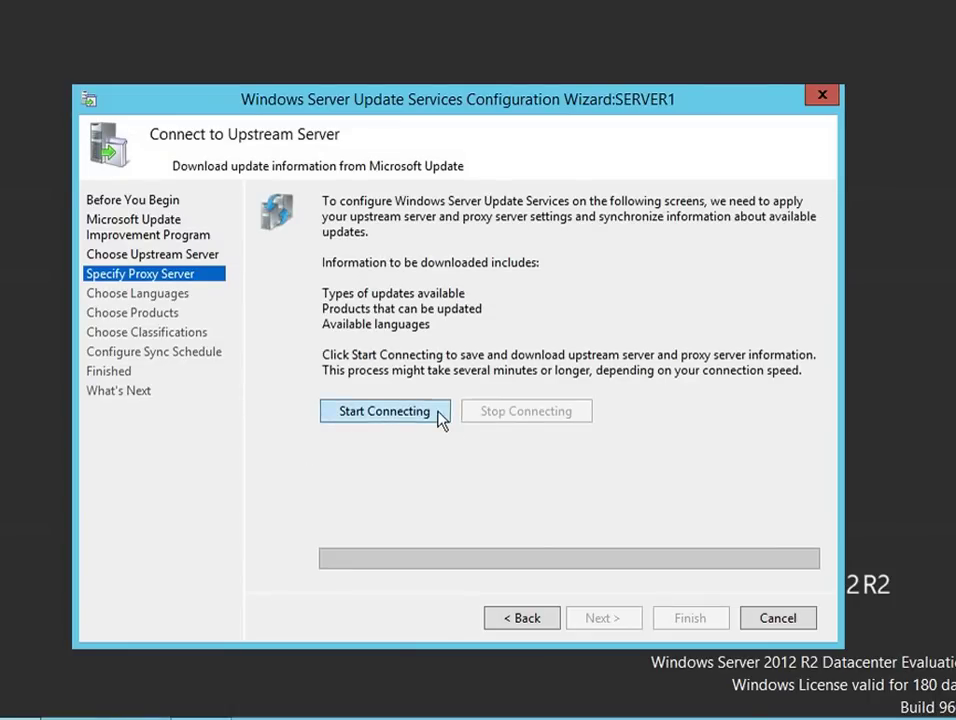
{"action": "left_click", "coordinate": [384, 411]}
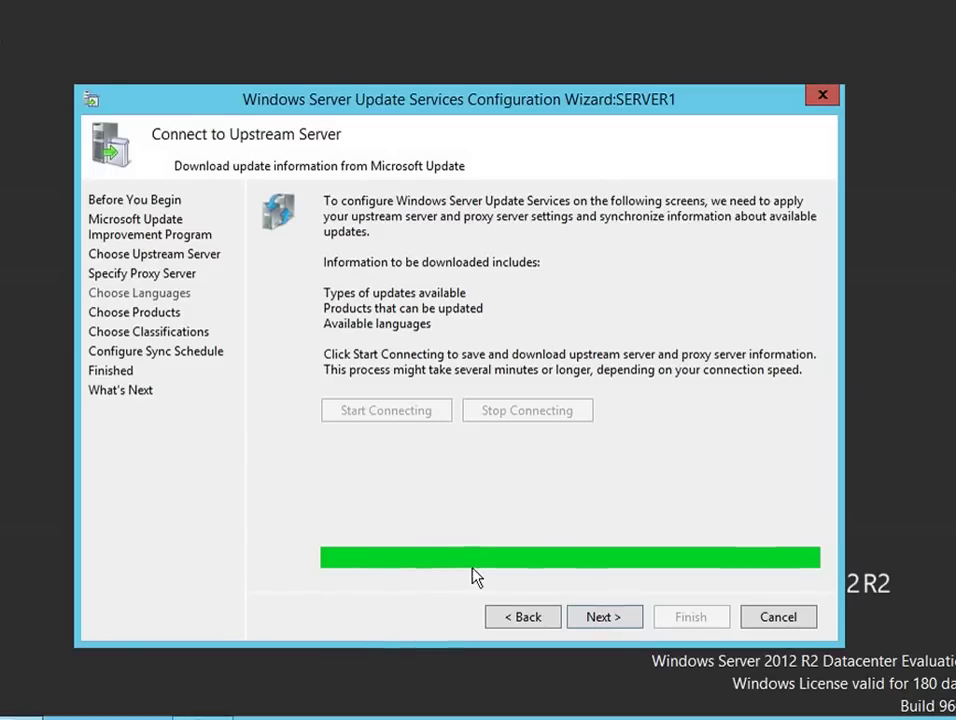
{"action": "left_click", "coordinate": [603, 617]}
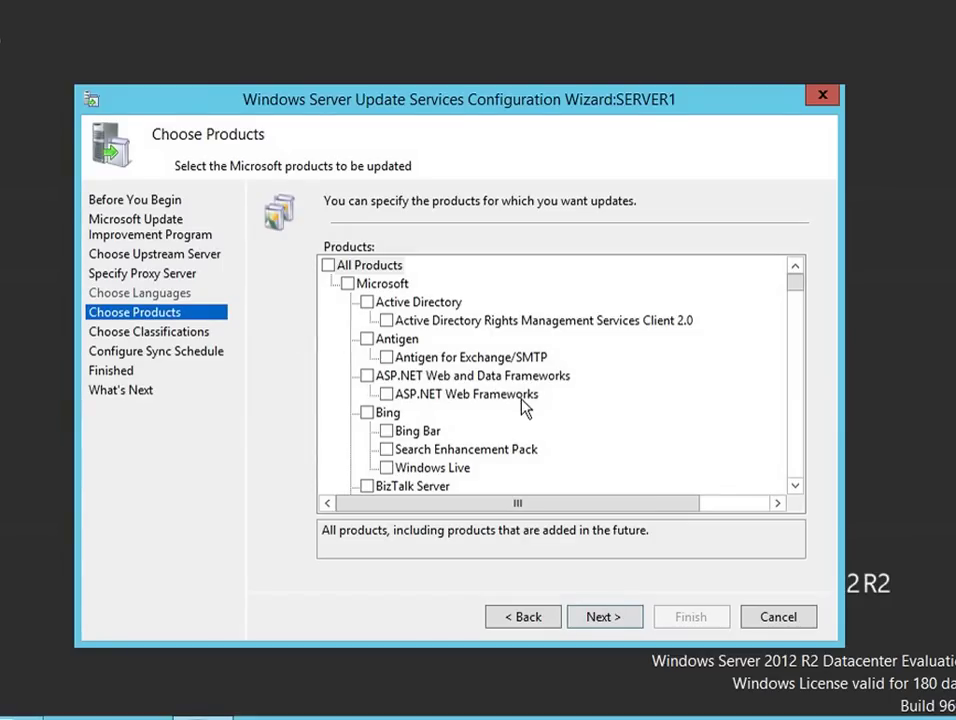
Clear the whole Windows product group, select Windows Server 2012 R2 for updates and continue to the classifications.
{"action": "left_click_drag", "start_coordinate": [795, 288], "coordinate": [793, 432]}
{"action": "left_click", "coordinate": [368, 302]}
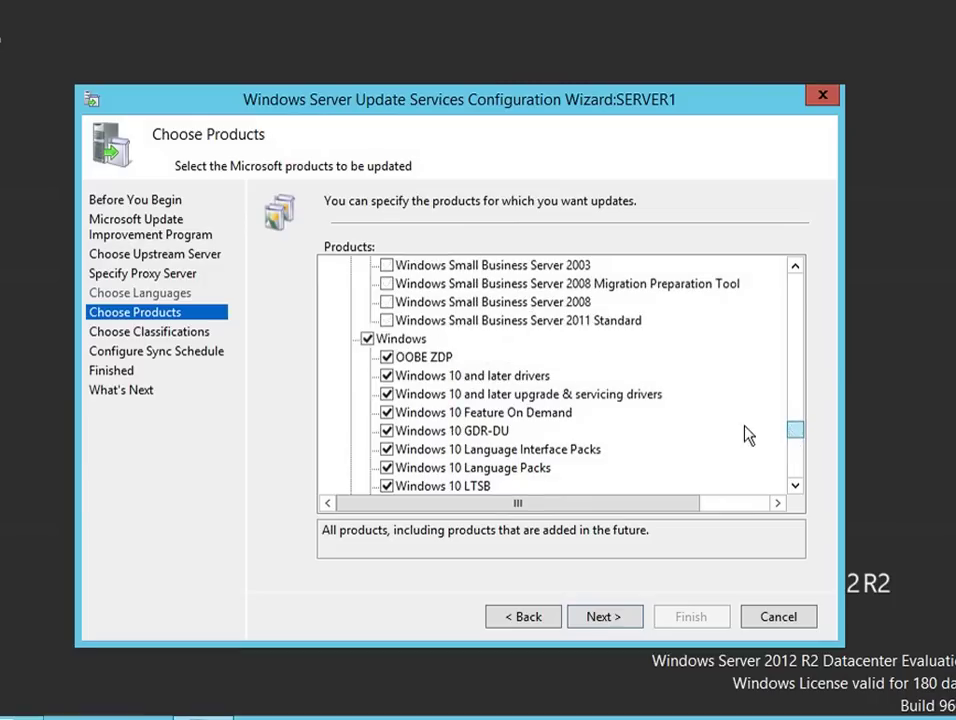
{"action": "left_click", "coordinate": [368, 339]}
{"action": "scroll", "coordinate": [709, 421], "scroll_direction": "down", "scroll_amount": 3}
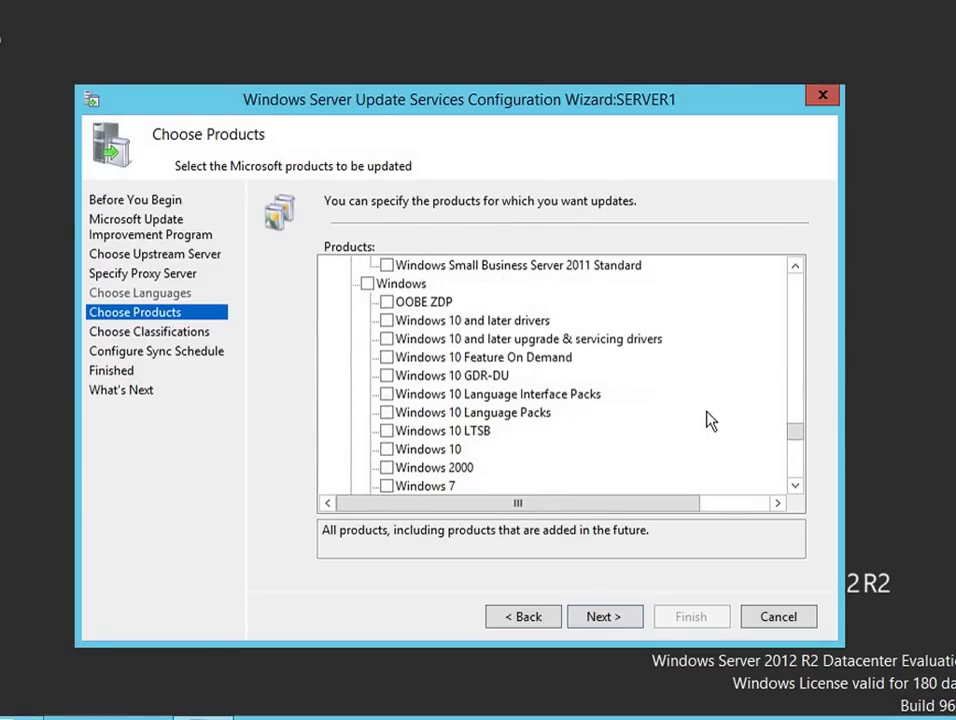
{"action": "scroll", "coordinate": [709, 421], "scroll_direction": "down", "scroll_amount": 9}
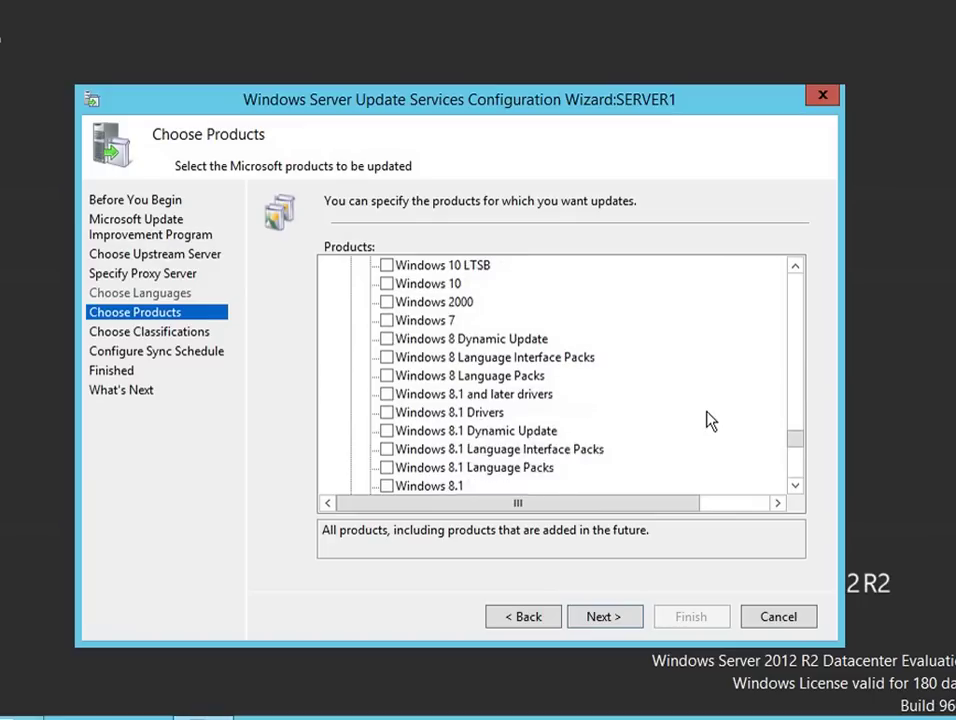
{"action": "scroll", "coordinate": [709, 421], "scroll_direction": "down", "scroll_amount": 2}
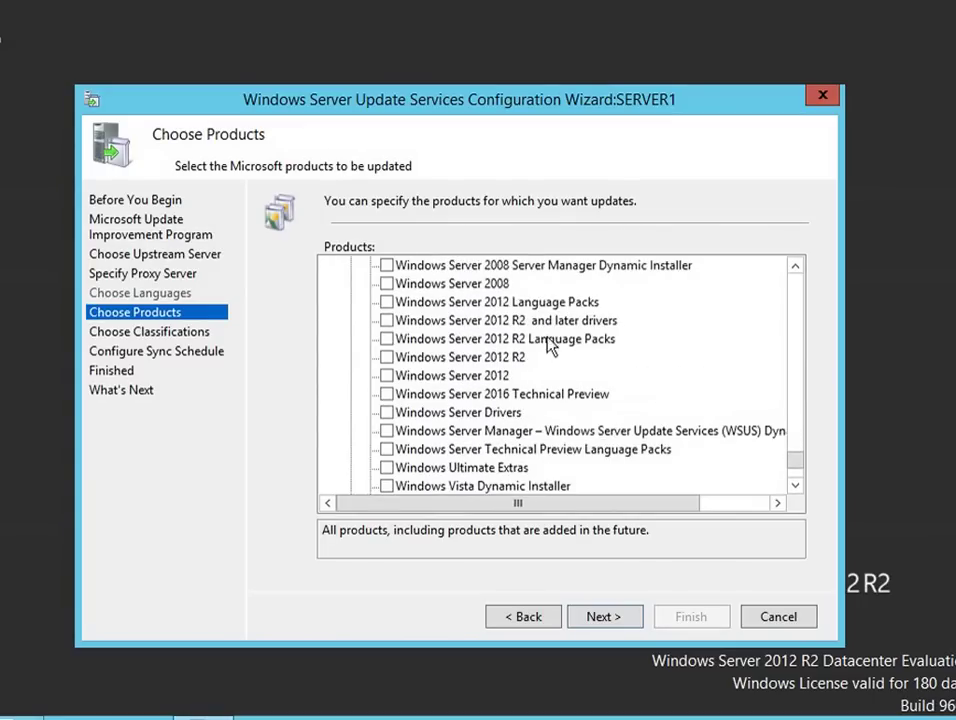
{"action": "left_click", "coordinate": [387, 357]}
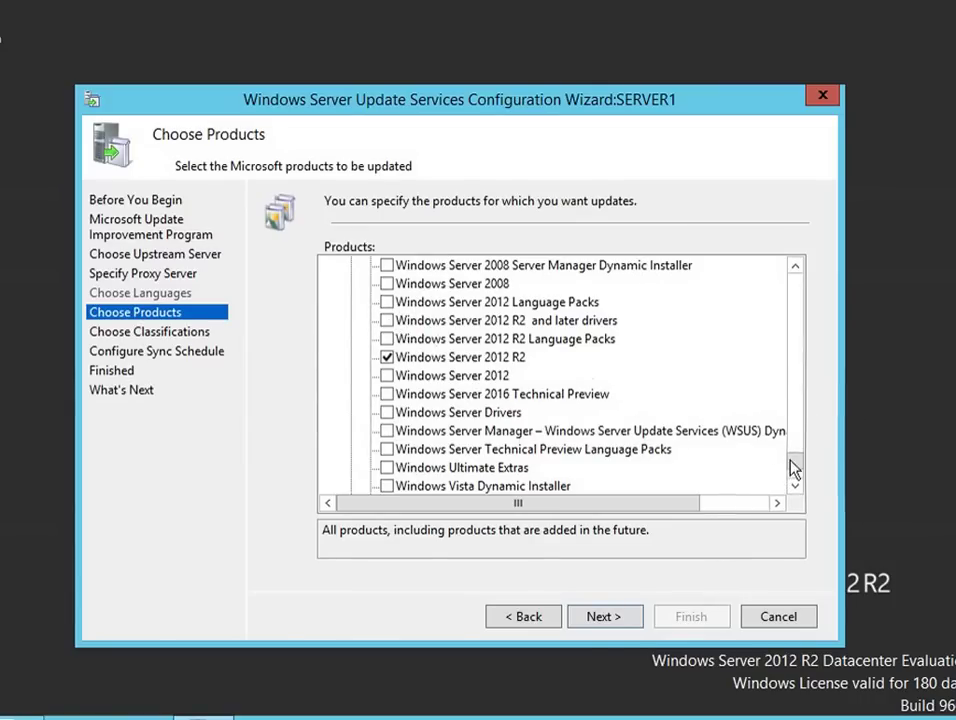
{"action": "left_click_drag", "start_coordinate": [790, 461], "coordinate": [802, 474]}
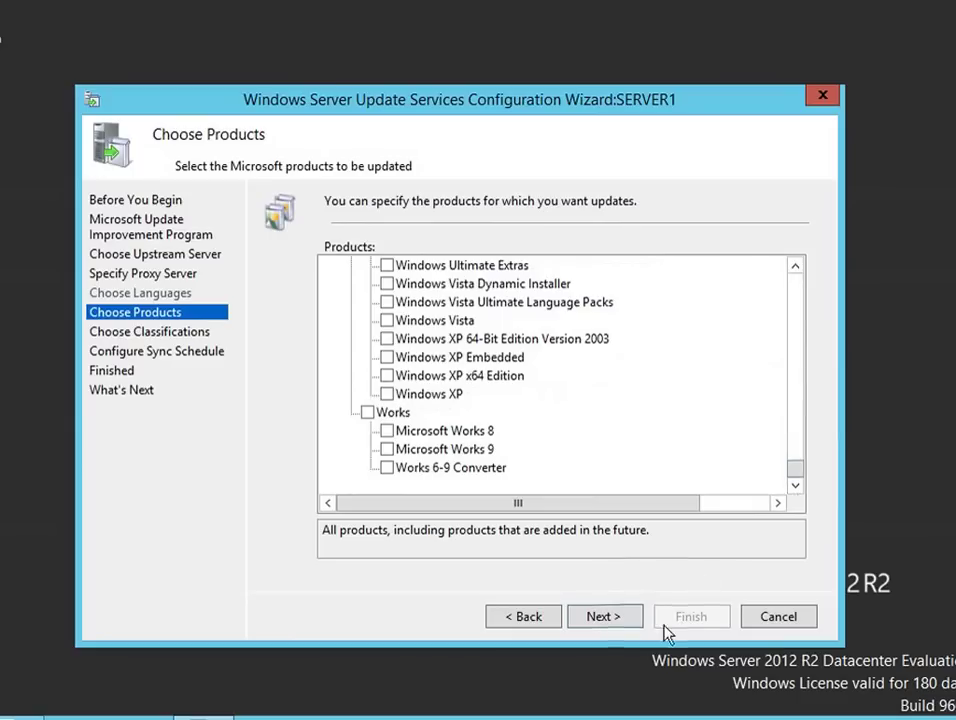
{"action": "left_click", "coordinate": [603, 616]}
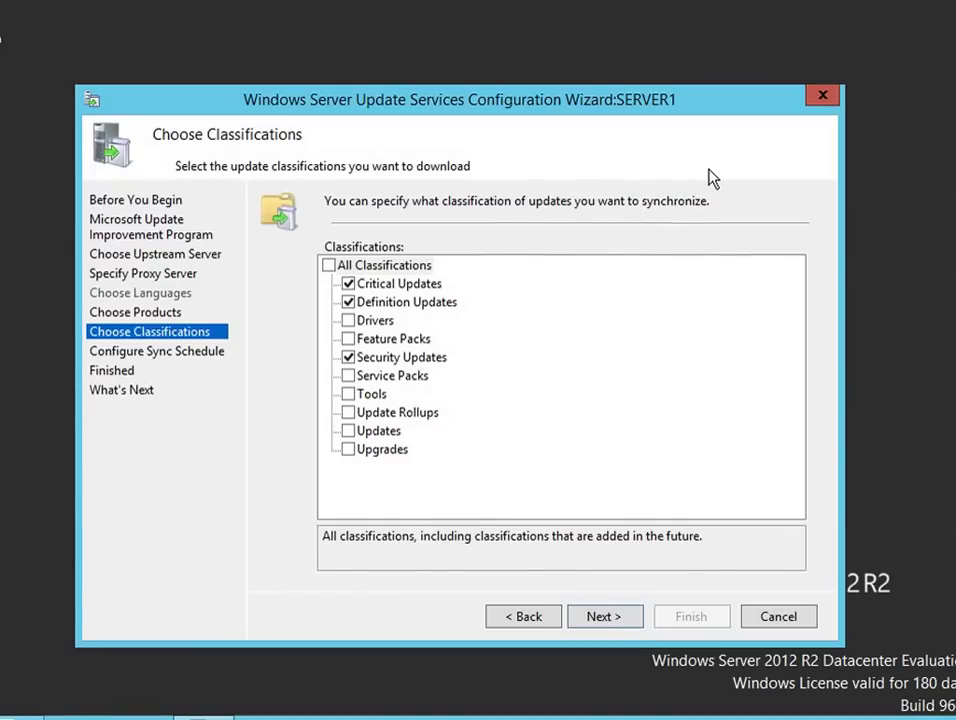
Add Service Packs, Update Rollups, Updates, Upgrades, Tools and Feature Packs to the classifications, leave Drivers unselected and continue.
{"action": "left_click", "coordinate": [348, 375]}
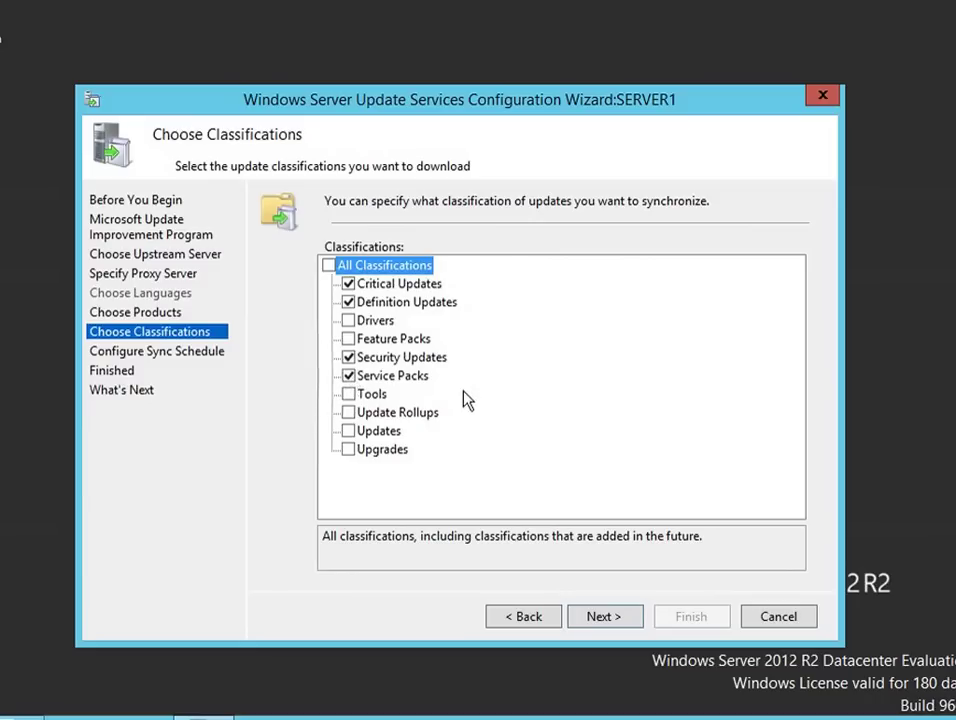
{"action": "left_click", "coordinate": [348, 412]}
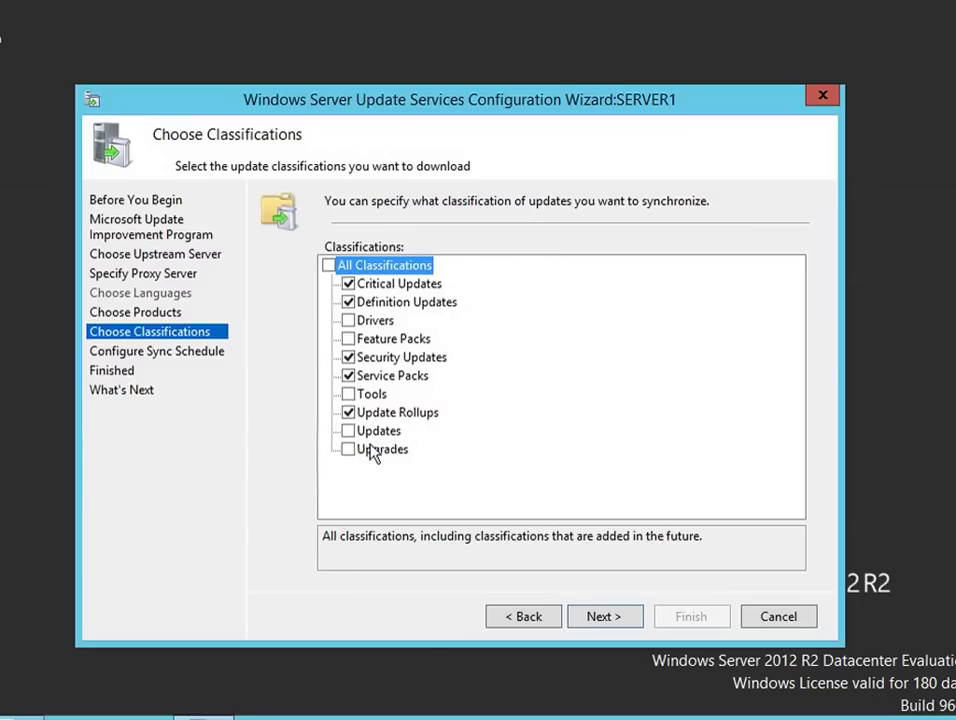
{"action": "left_click", "coordinate": [348, 431]}
{"action": "left_click", "coordinate": [348, 449]}
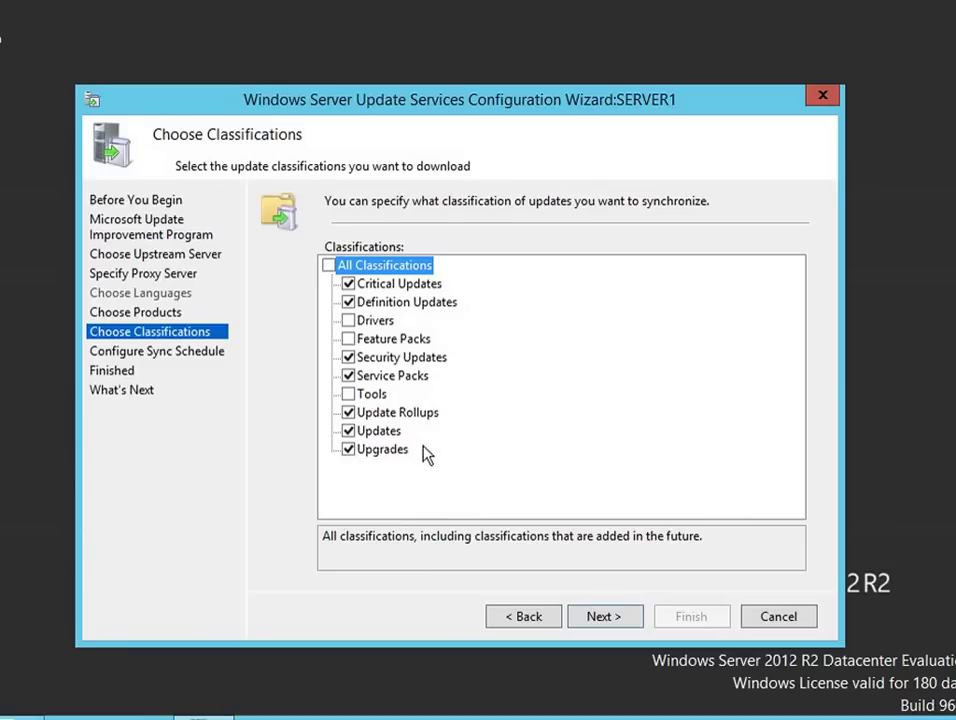
{"action": "left_click", "coordinate": [348, 394]}
{"action": "left_click", "coordinate": [348, 339]}
{"action": "left_click", "coordinate": [348, 320]}
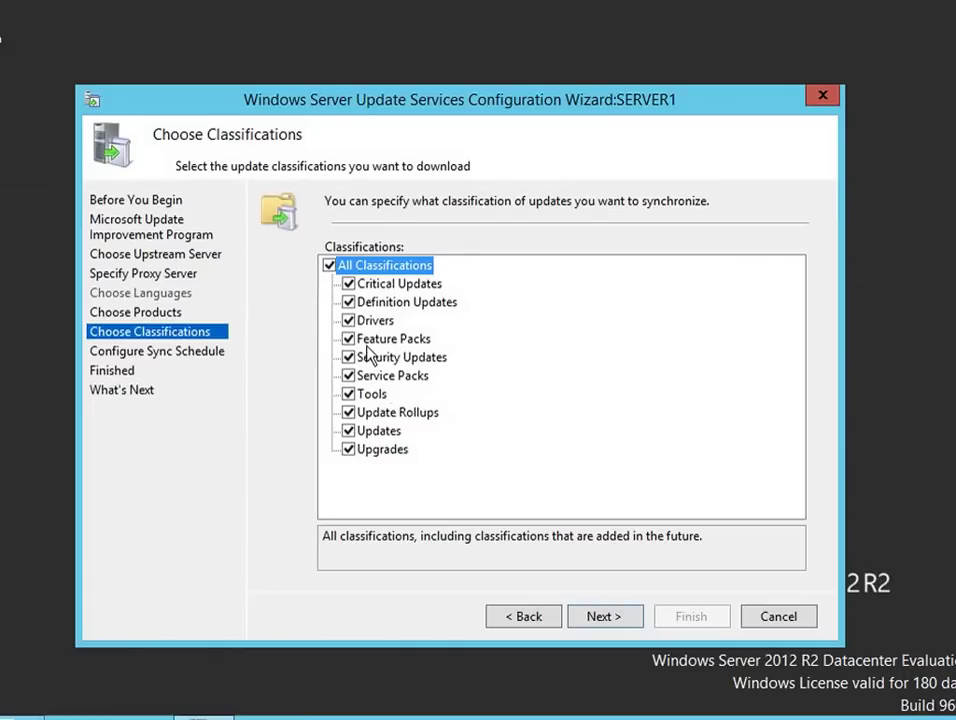
{"action": "left_click", "coordinate": [348, 320]}
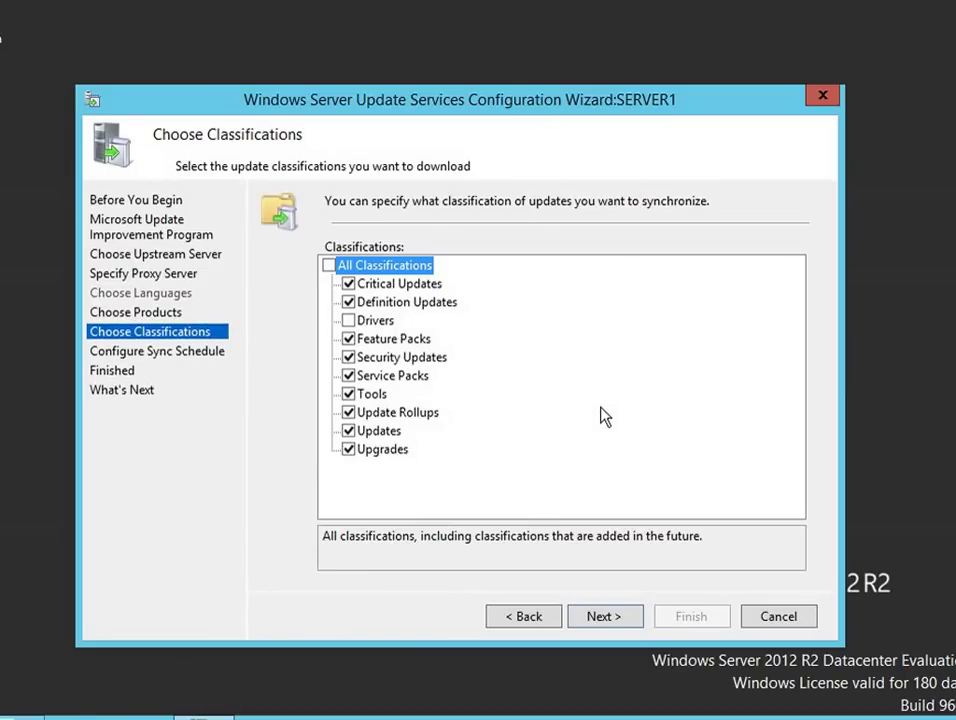
{"action": "left_click", "coordinate": [630, 622]}
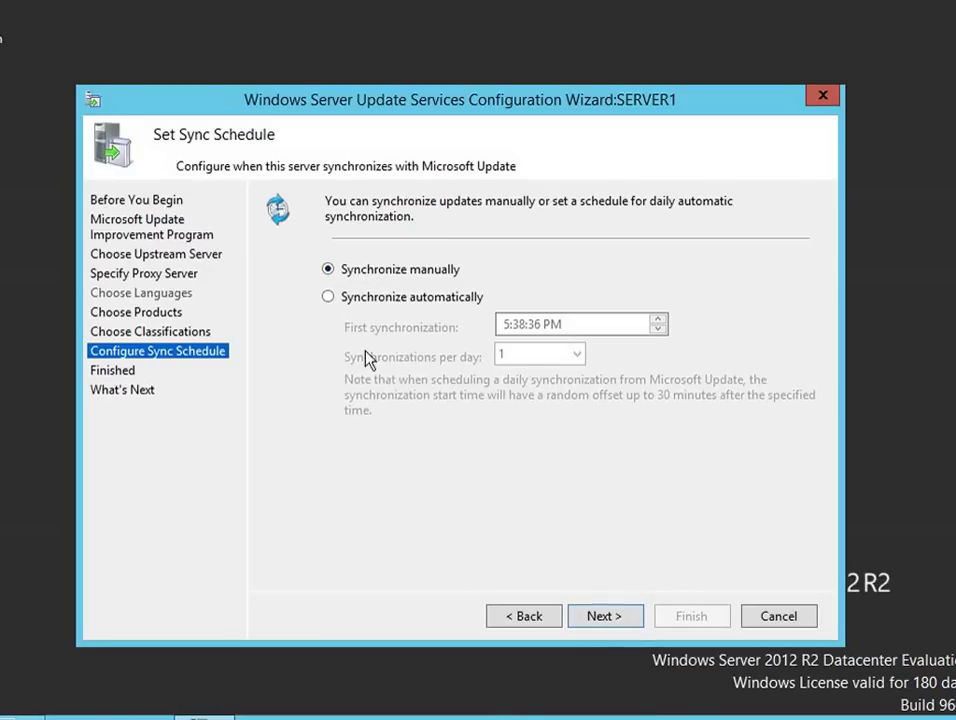
Keep manual synchronization, enable the initial synchronization and finish the configuration wizard.
{"action": "left_click", "coordinate": [625, 617]}
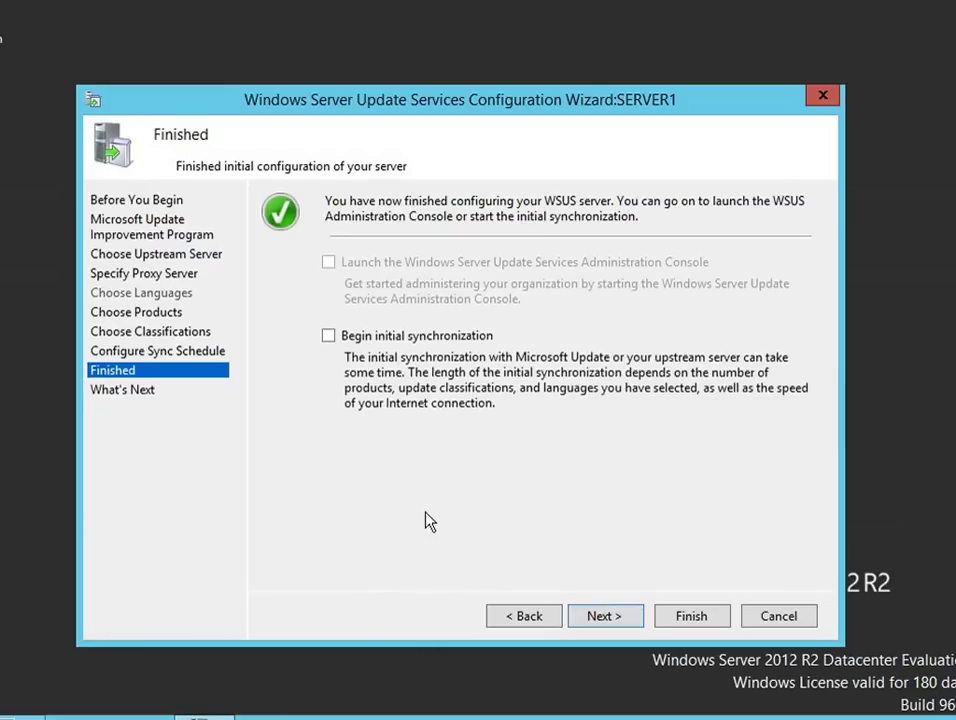
{"action": "left_click", "coordinate": [329, 337]}
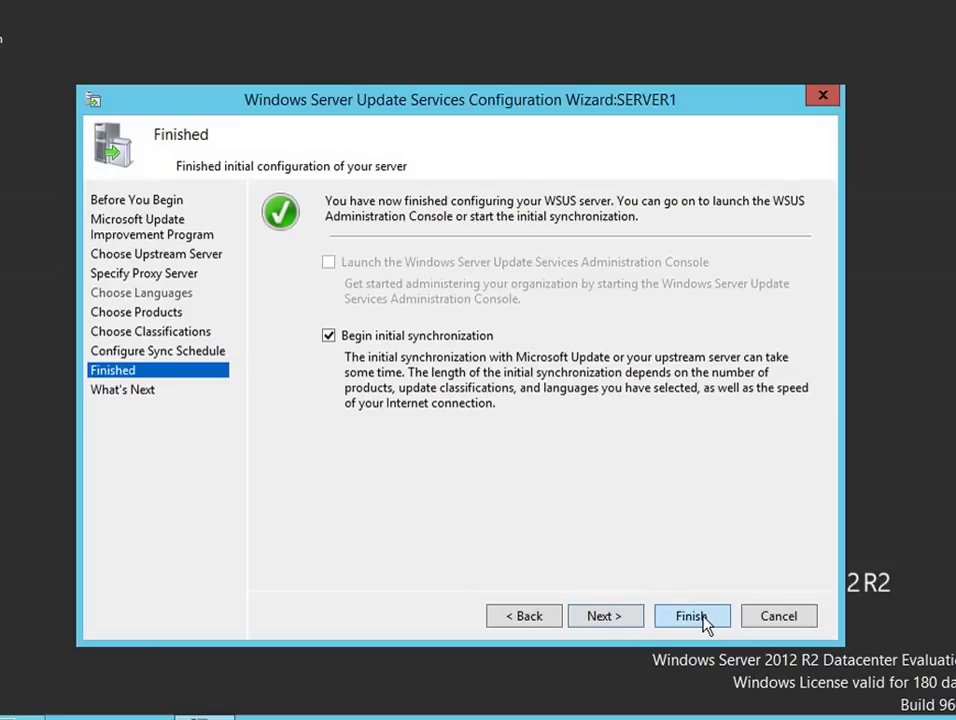
{"action": "left_click", "coordinate": [629, 618]}
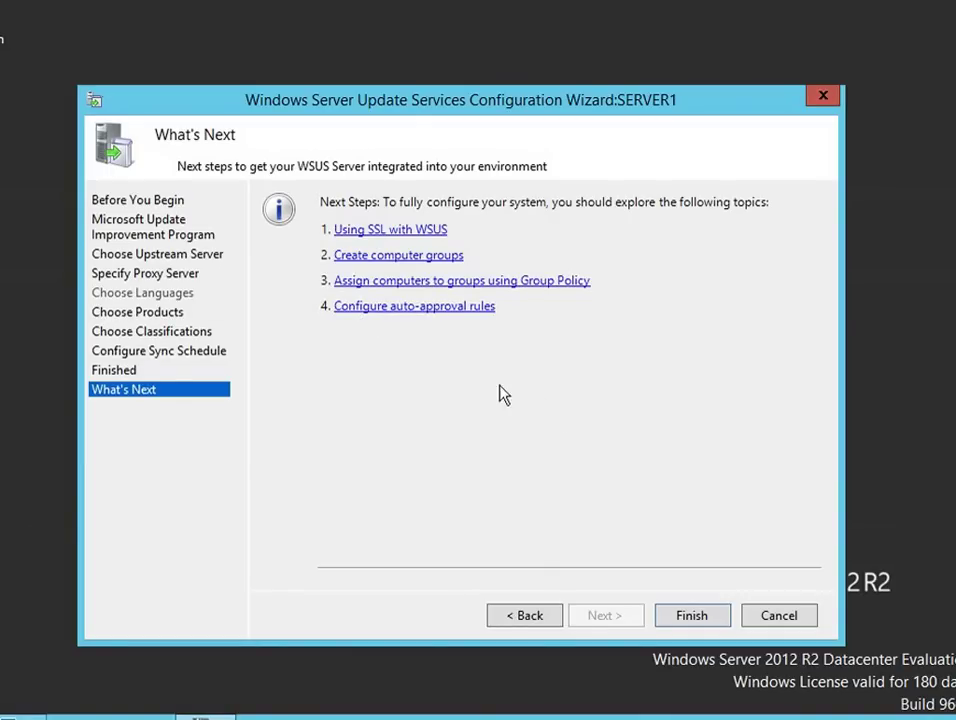
{"action": "left_click", "coordinate": [714, 622]}
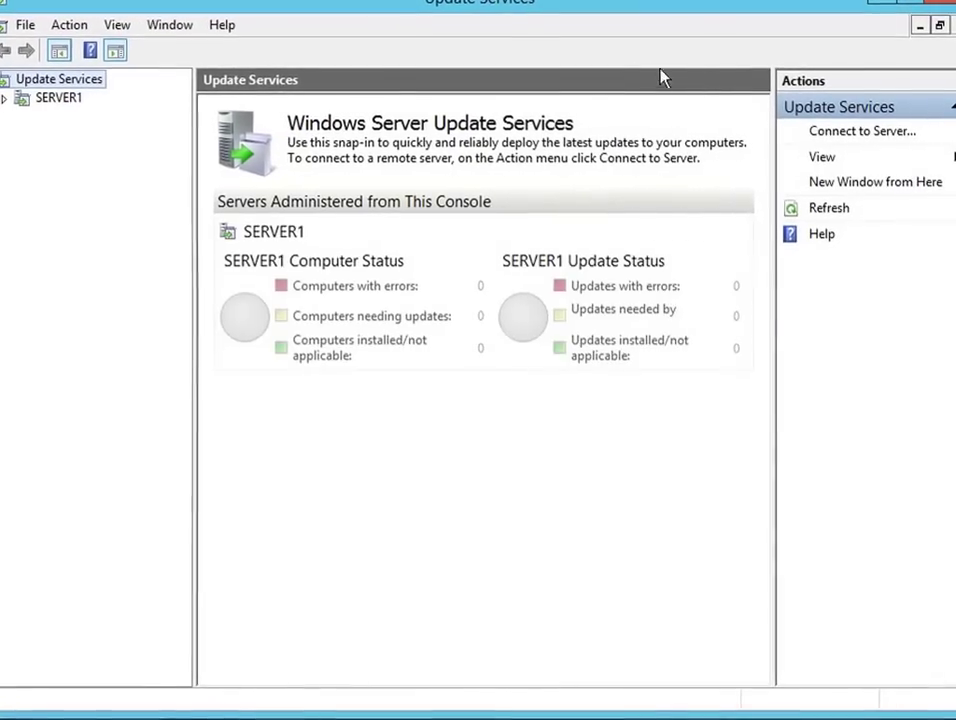
Enlarge the Update Services console and examine SERVER1's server options, computer groups and update categories.
{"action": "left_click", "coordinate": [910, 5]}
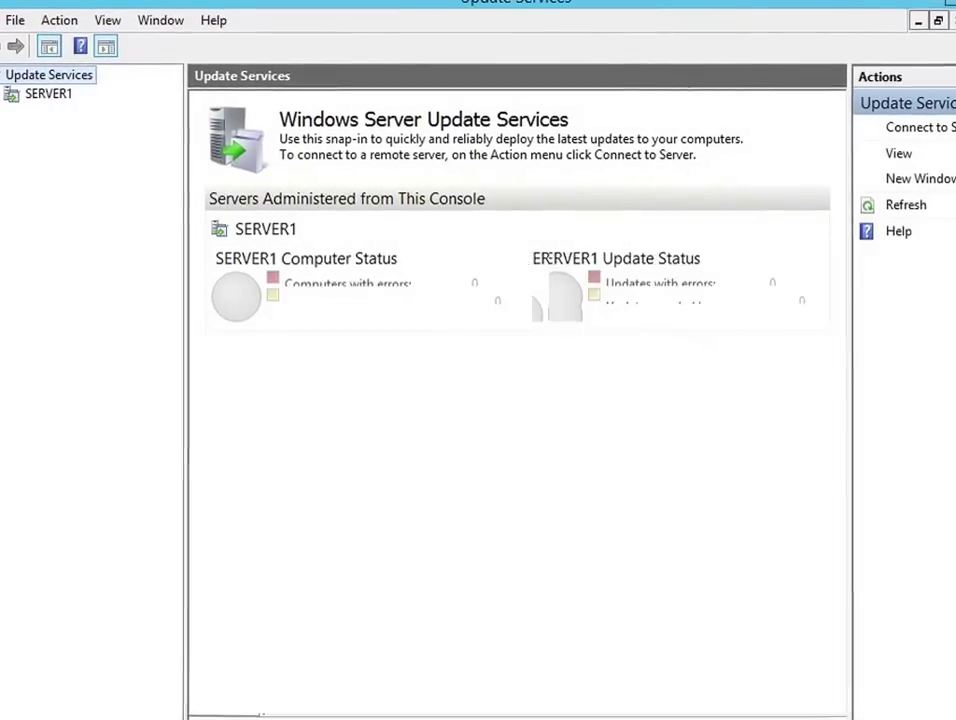
{"action": "left_click", "coordinate": [5, 95]}
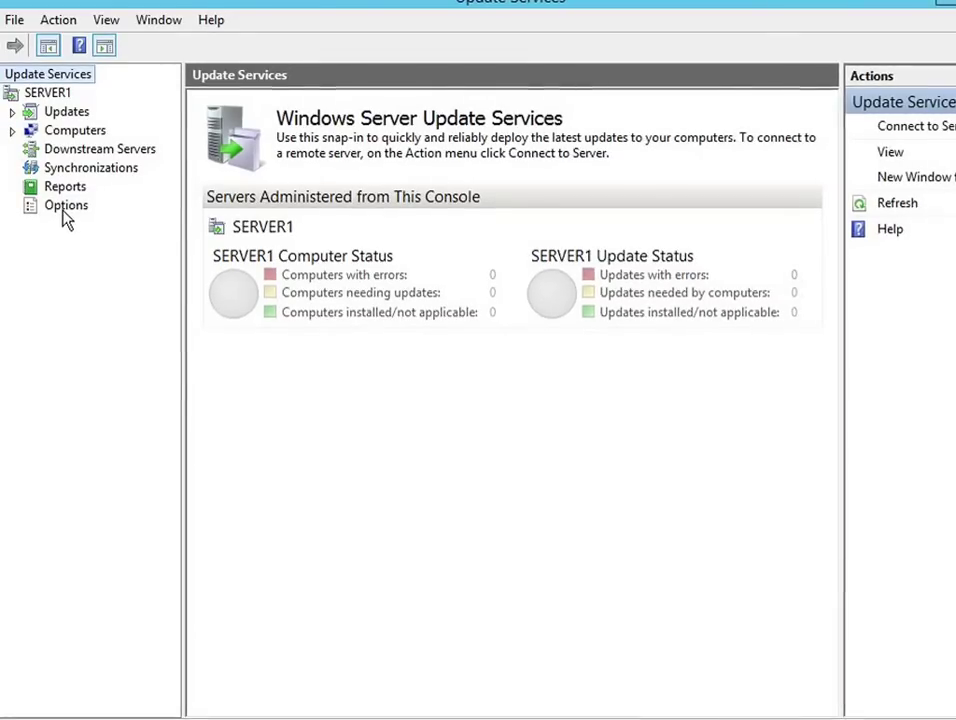
{"action": "left_click", "coordinate": [64, 218]}
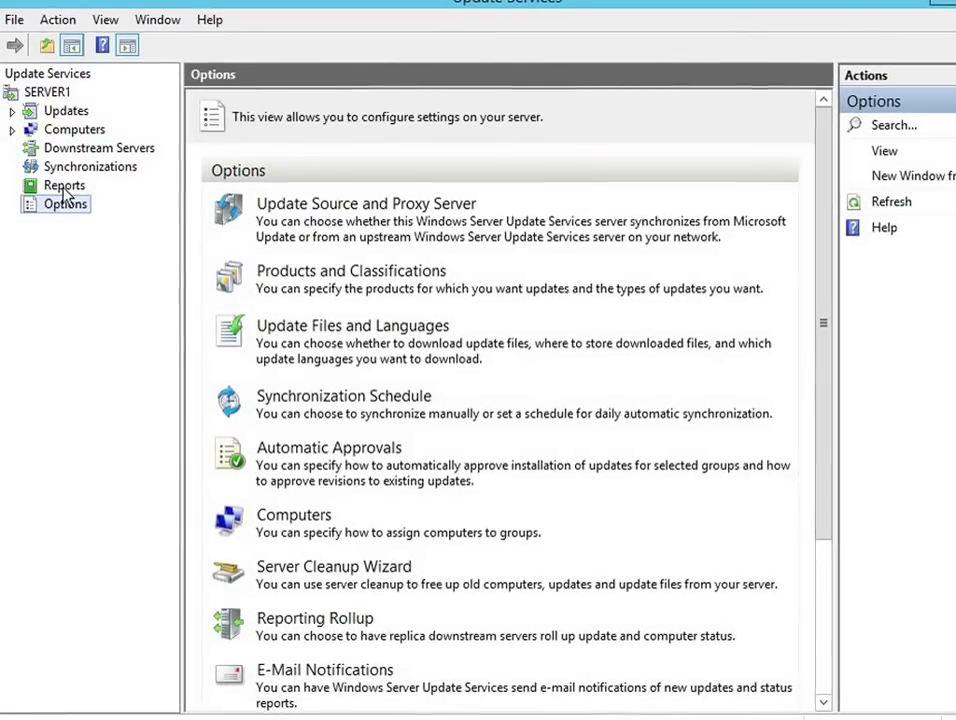
{"action": "left_click", "coordinate": [12, 130]}
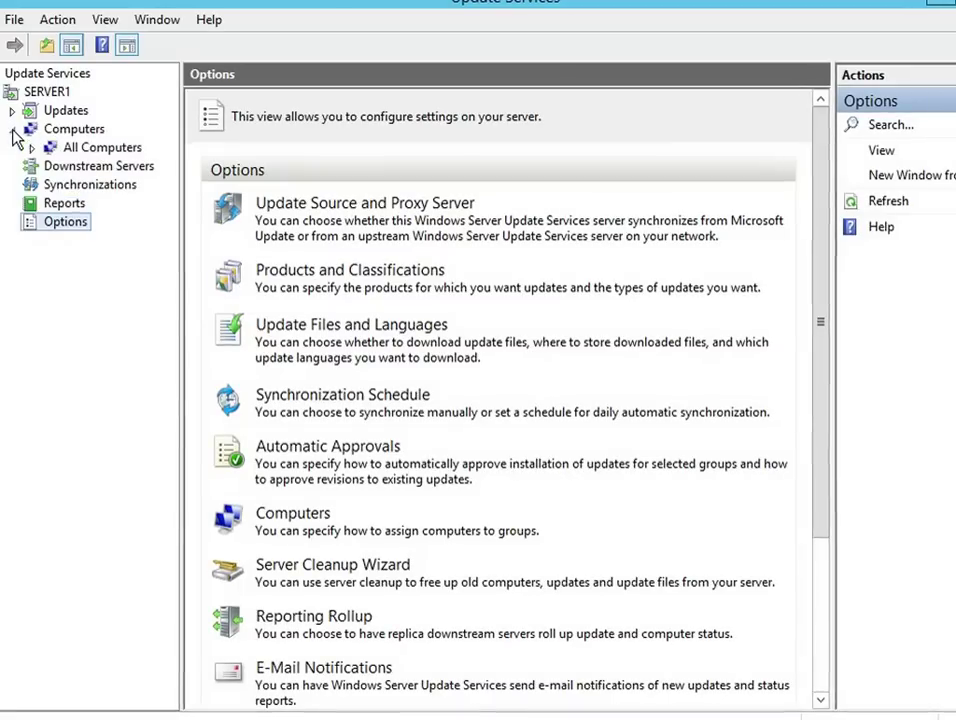
{"action": "left_click", "coordinate": [31, 147]}
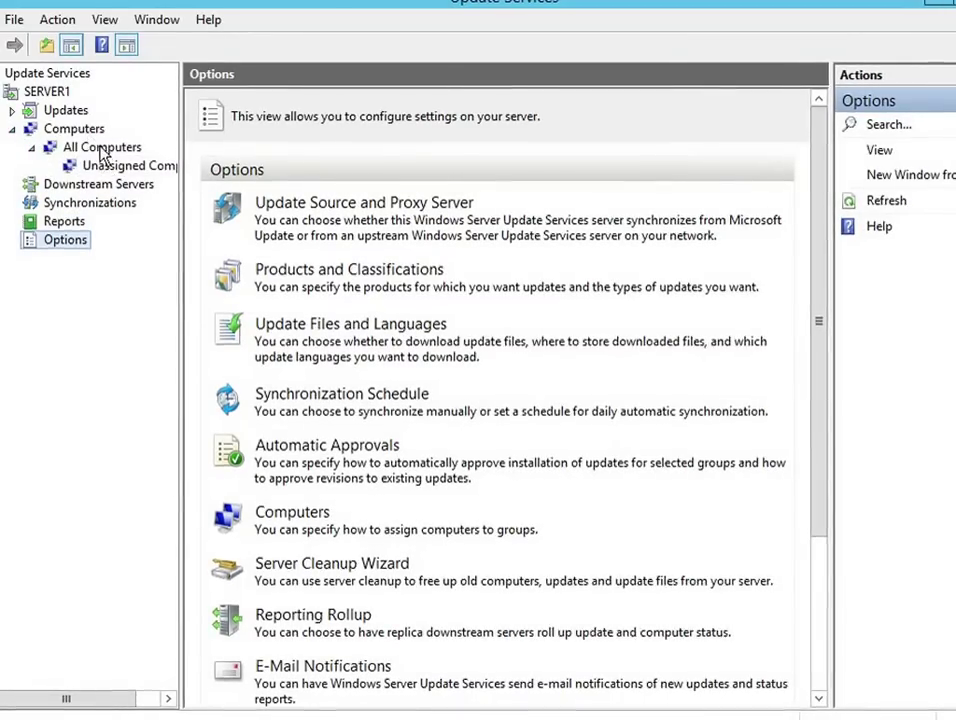
{"action": "left_click", "coordinate": [102, 150]}
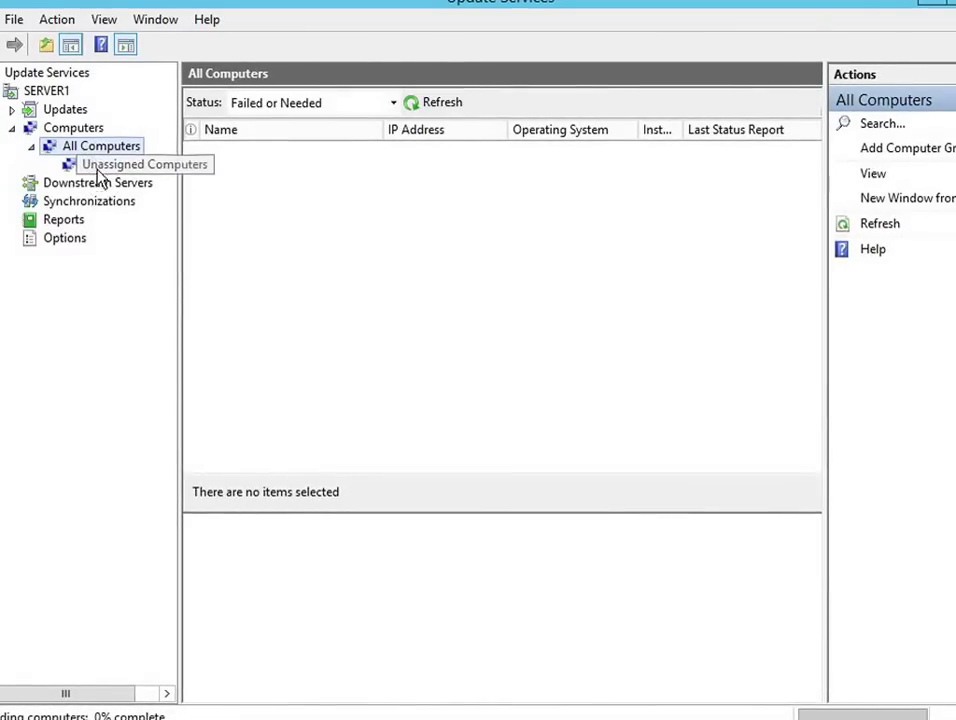
{"action": "left_click", "coordinate": [12, 109]}
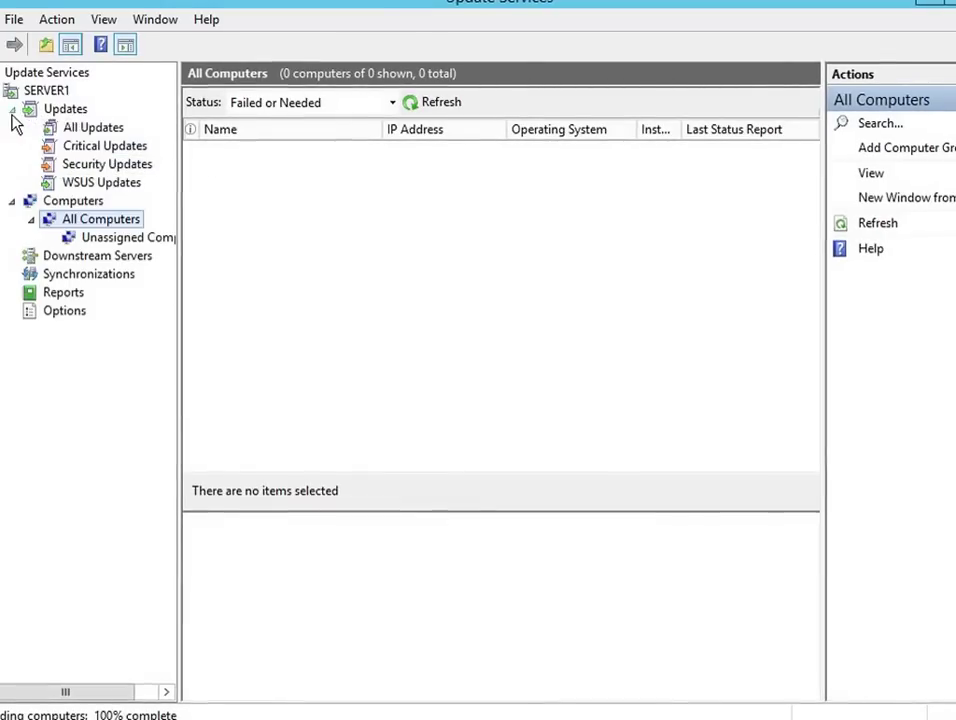
Examine the All Updates list and SERVER1's overview, including its to-do items, synchronization status and server statistics.
{"action": "left_click", "coordinate": [82, 131]}
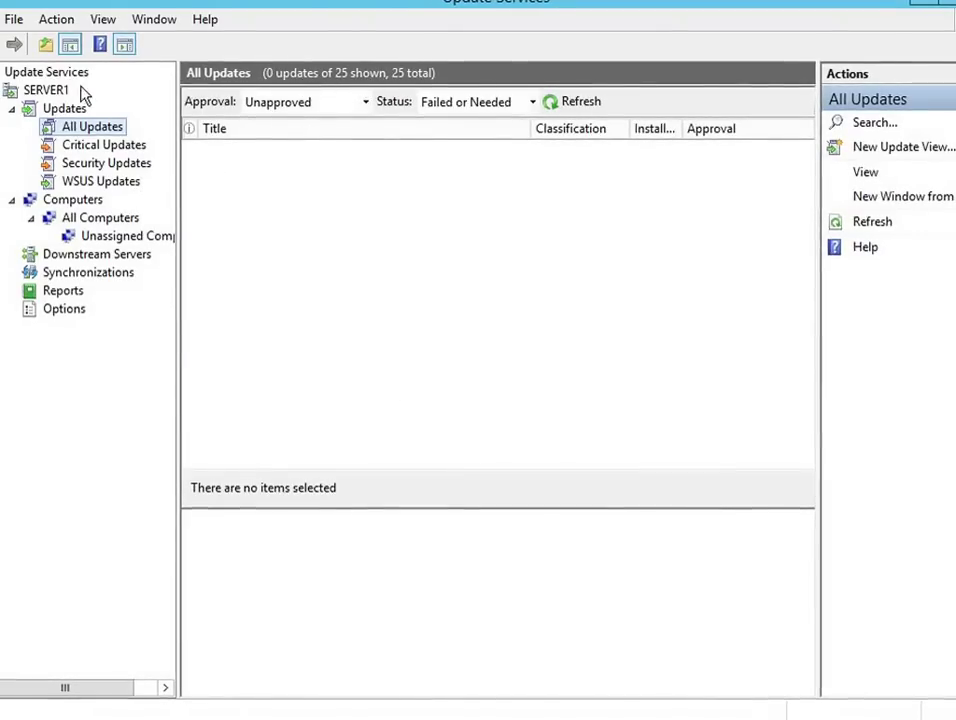
{"action": "left_click", "coordinate": [47, 93]}
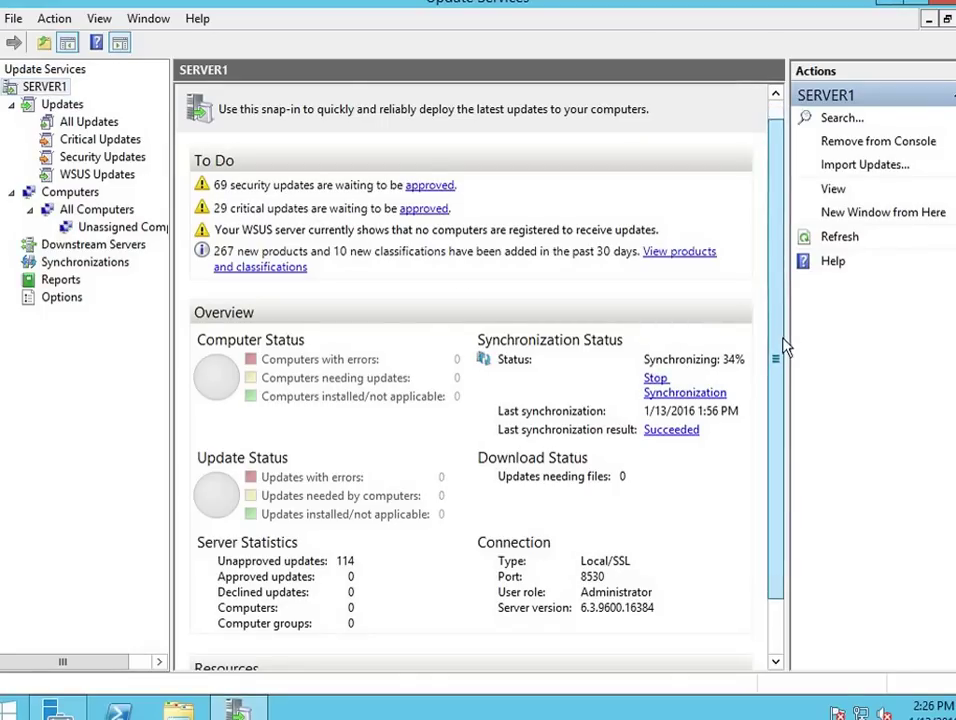
{"action": "scroll", "coordinate": [785, 381], "scroll_direction": "down", "scroll_amount": 2}
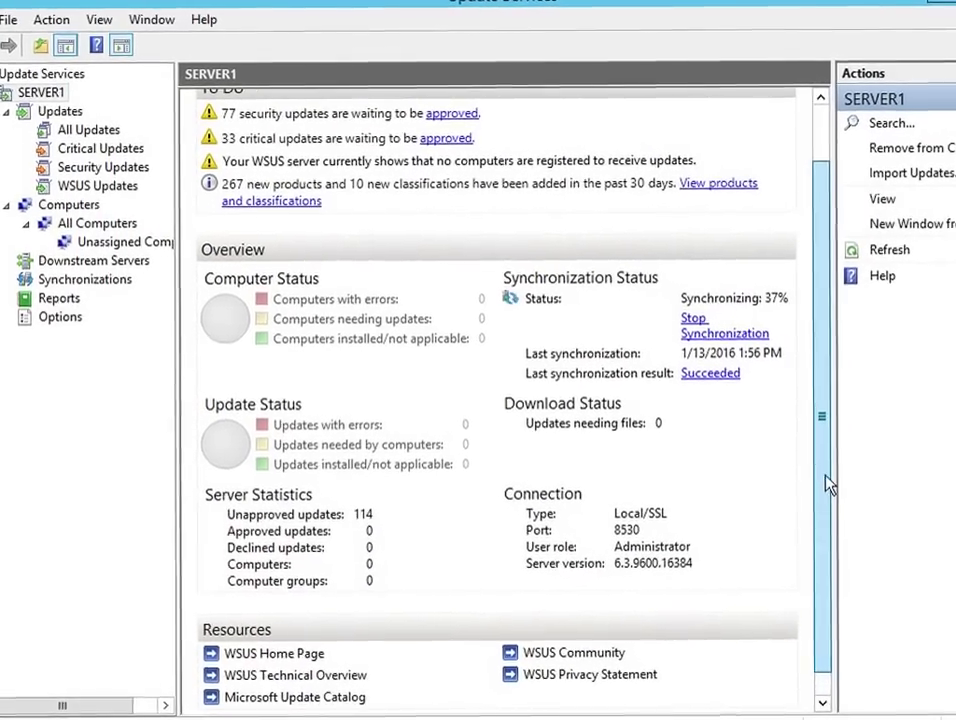
{"action": "scroll", "coordinate": [826, 484], "scroll_direction": "up", "scroll_amount": 1}
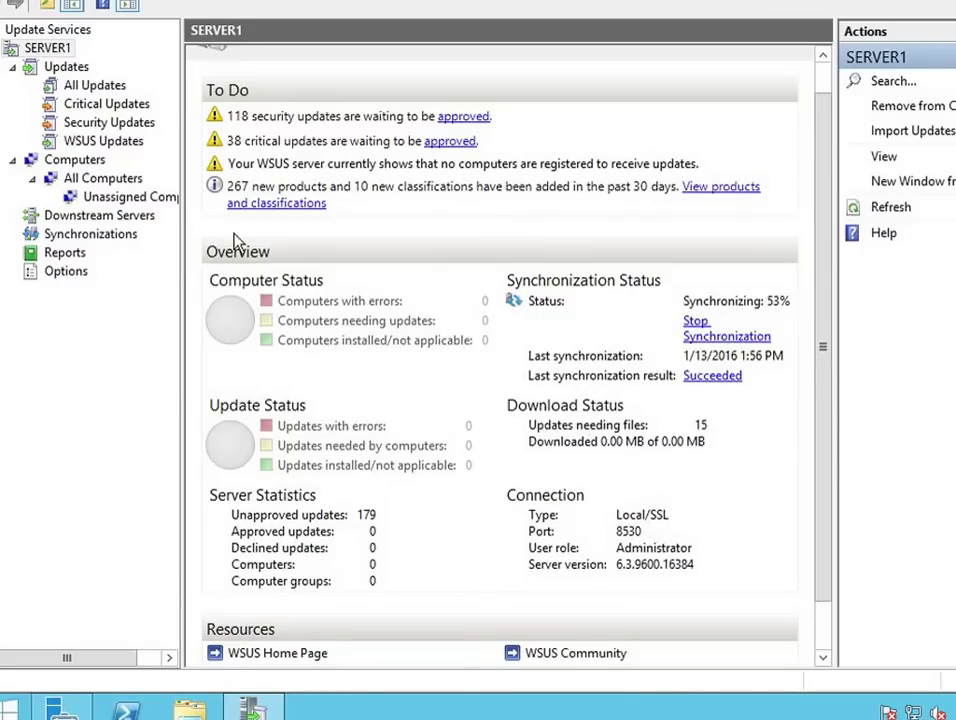
{"action": "left_click", "coordinate": [92, 88]}
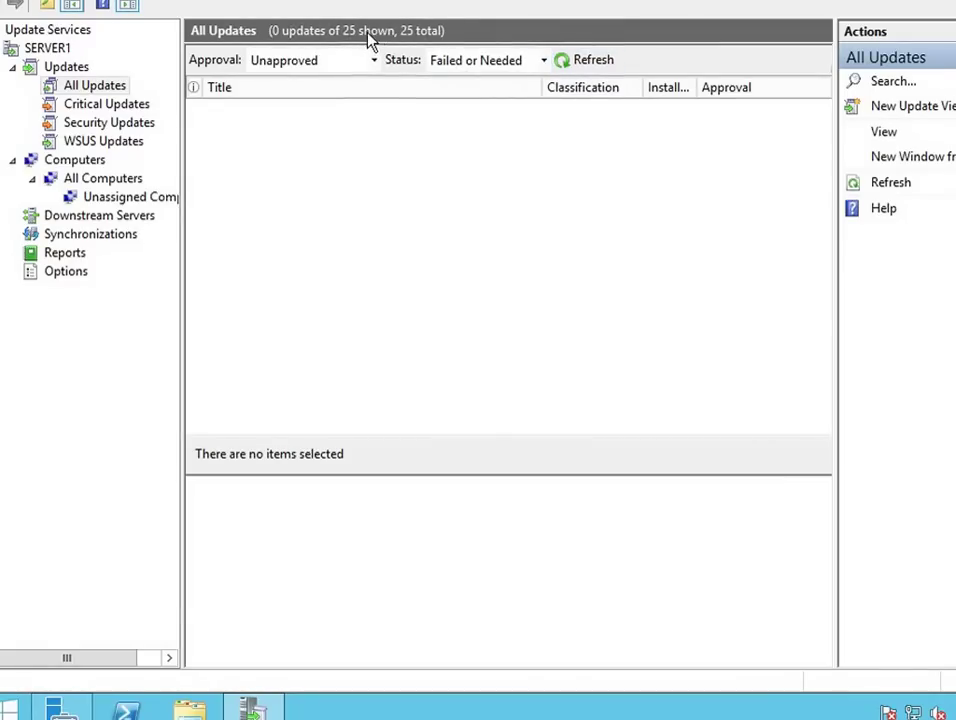
{"action": "left_click", "coordinate": [543, 60]}
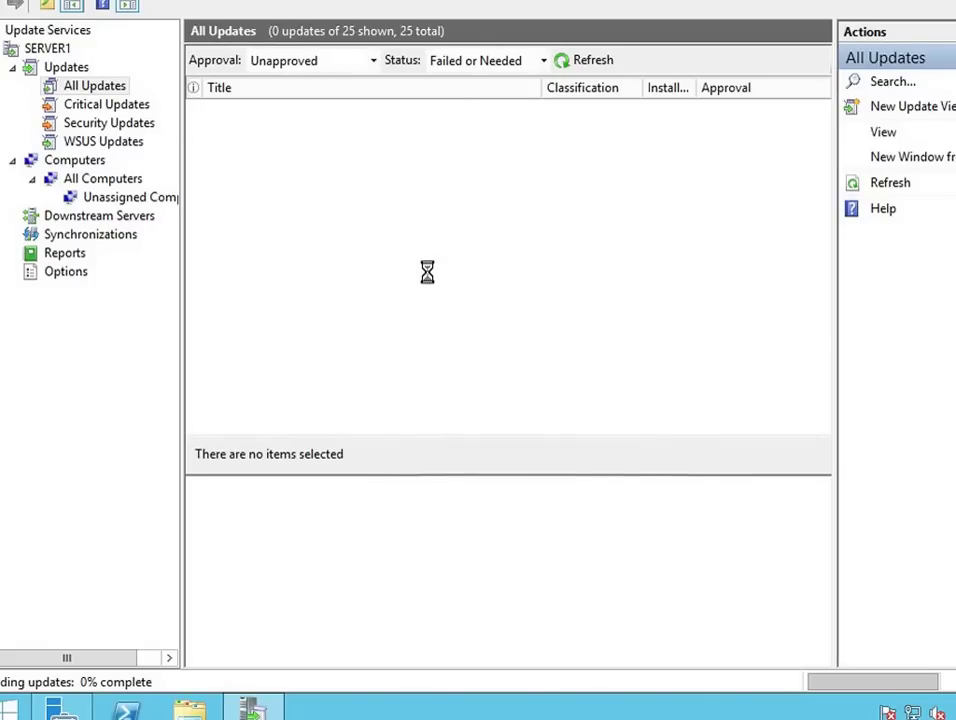
{"action": "left_click", "coordinate": [47, 48]}
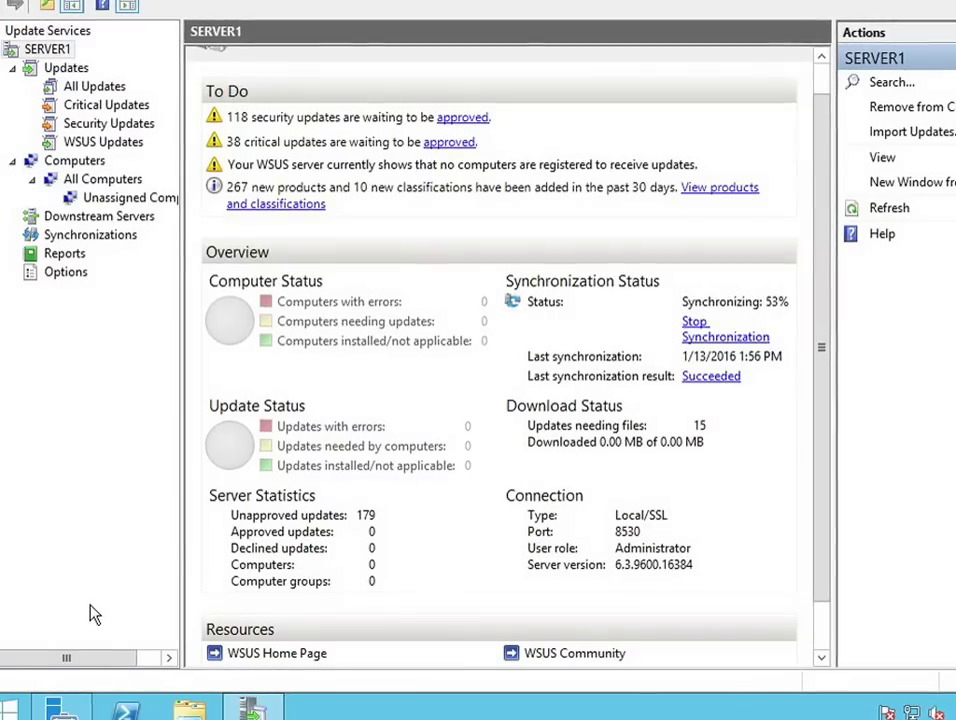
Switch to Server Manager and start adding roles and features, choosing role-based or feature-based installation on server1.domain01.local.
{"action": "left_click", "coordinate": [60, 710]}
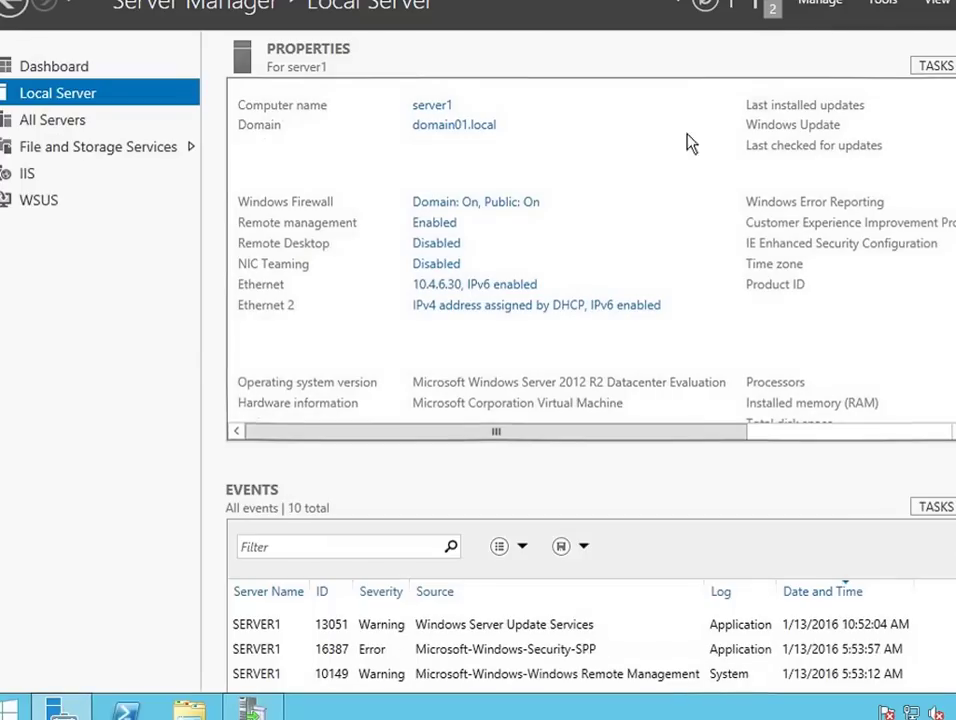
{"action": "left_click", "coordinate": [881, 5]}
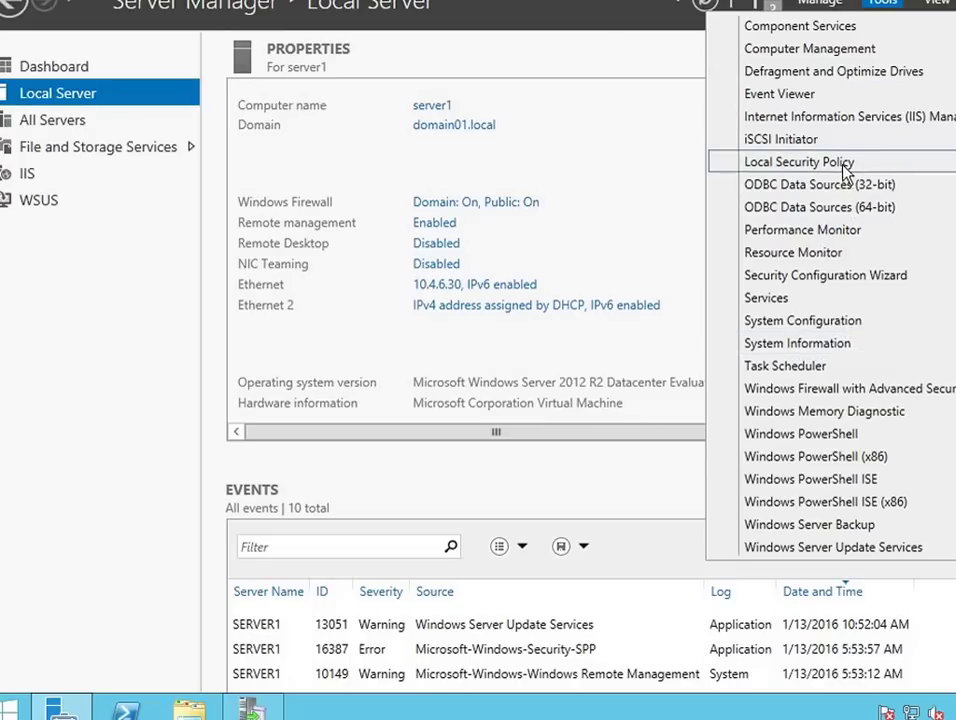
{"action": "left_click", "coordinate": [662, 103]}
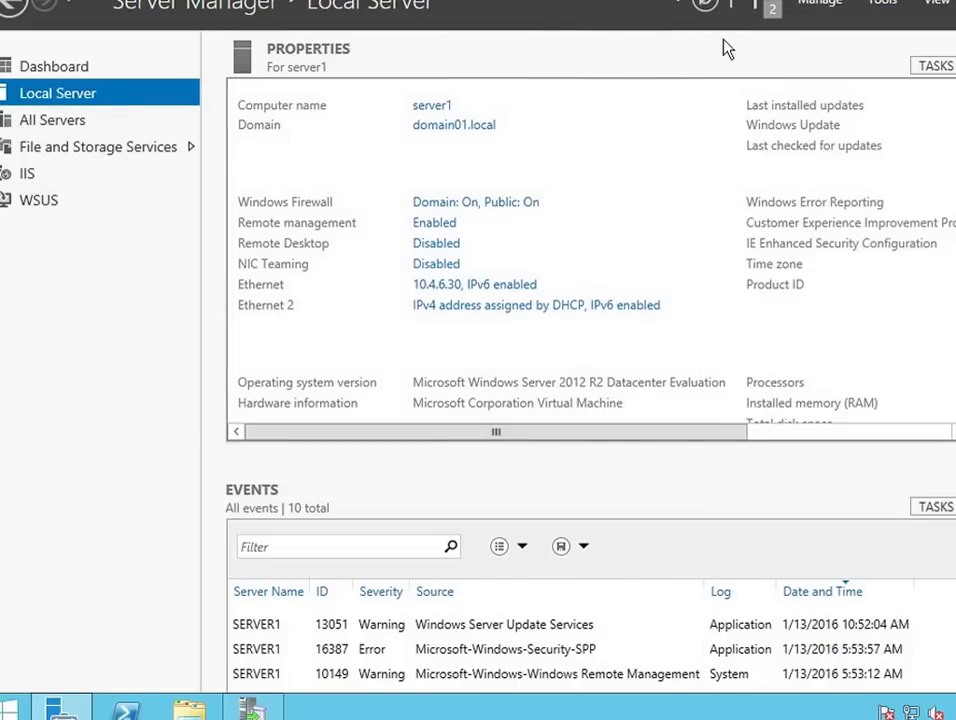
{"action": "left_click", "coordinate": [815, 4]}
{"action": "left_click", "coordinate": [850, 32]}
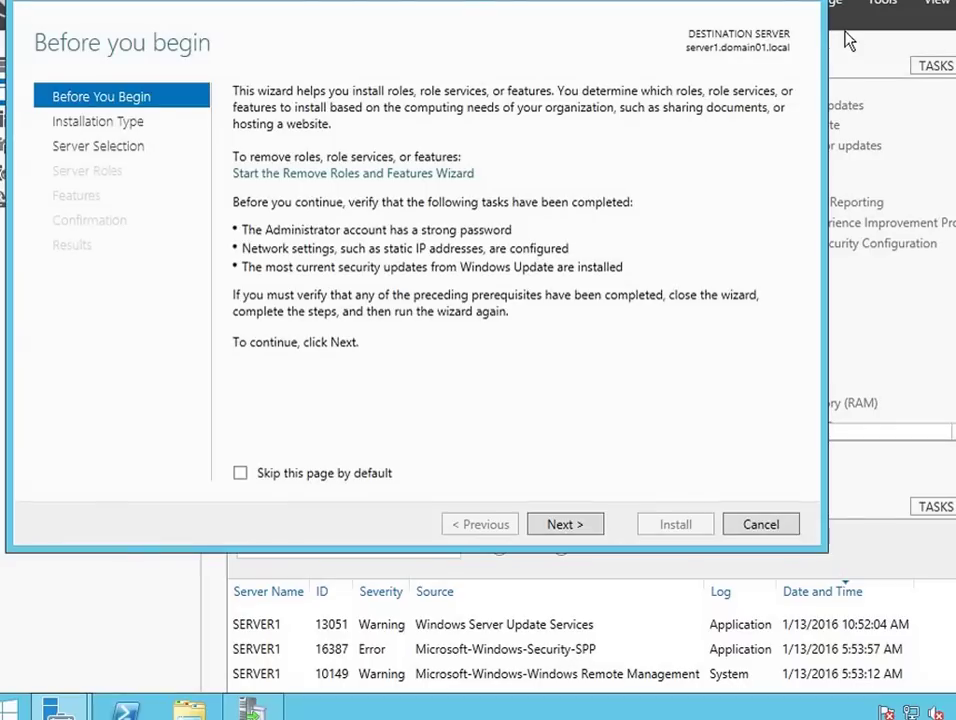
{"action": "left_click", "coordinate": [588, 533]}
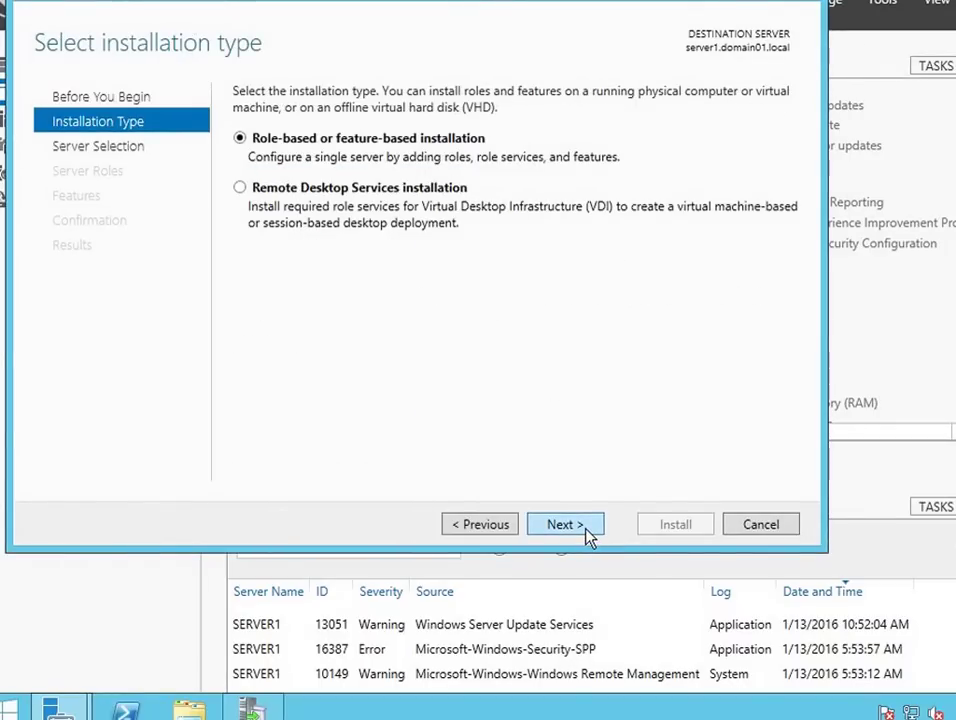
{"action": "left_click", "coordinate": [588, 533]}
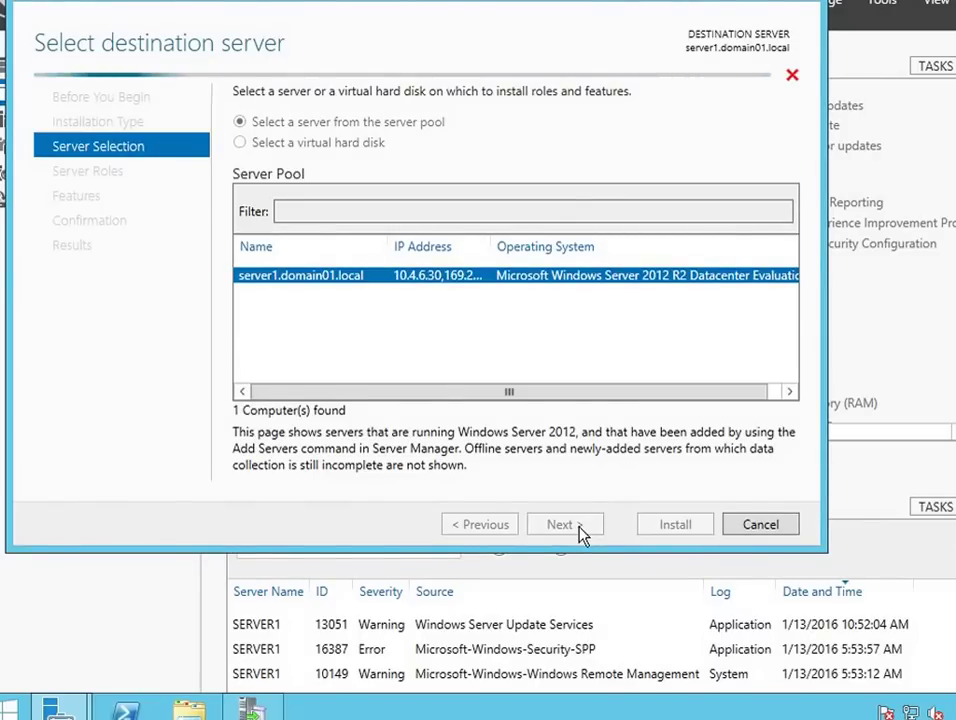
Open Task Manager with full details, check the CPU and memory performance, and minimize it.
{"action": "right_click", "coordinate": [524, 711]}
{"action": "left_click", "coordinate": [580, 648]}
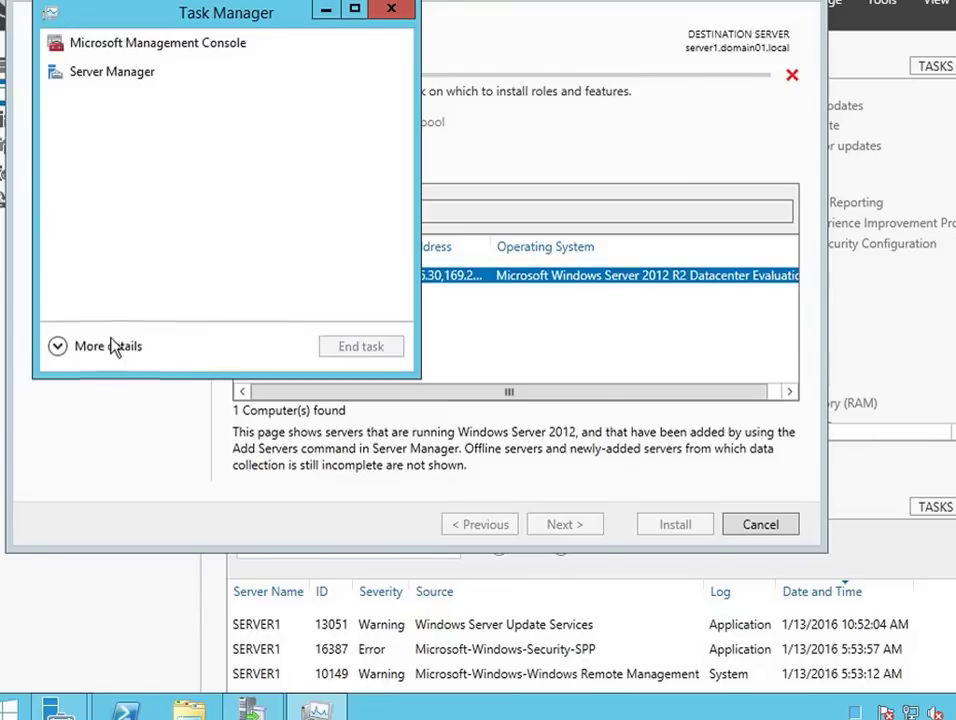
{"action": "left_click", "coordinate": [62, 350]}
{"action": "left_click", "coordinate": [164, 67]}
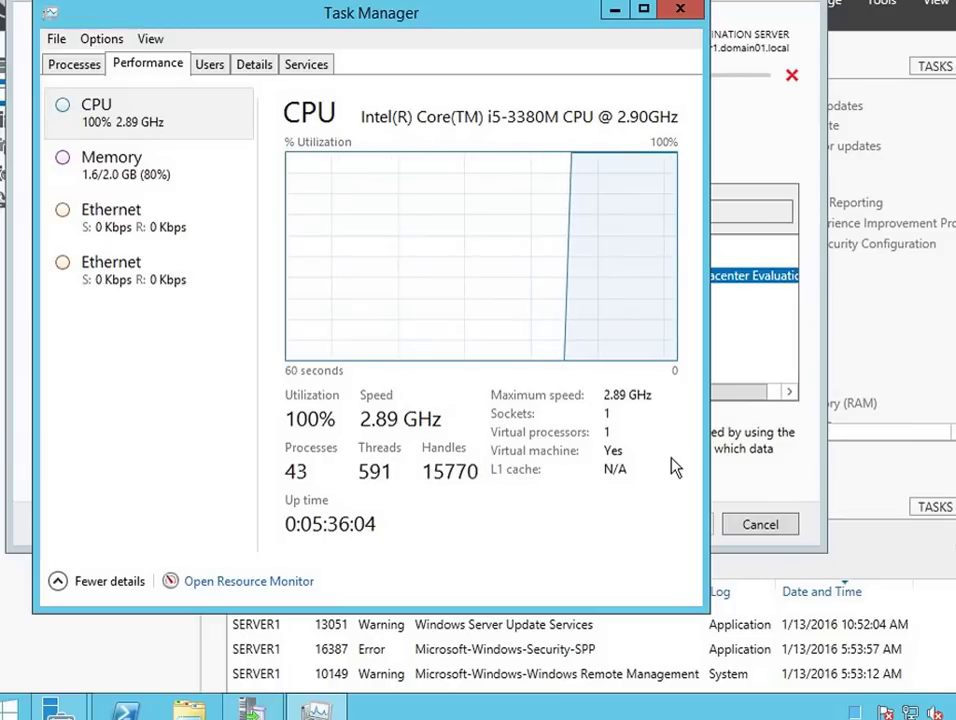
{"action": "left_click", "coordinate": [195, 176]}
{"action": "mouse_move", "coordinate": [418, 330]}
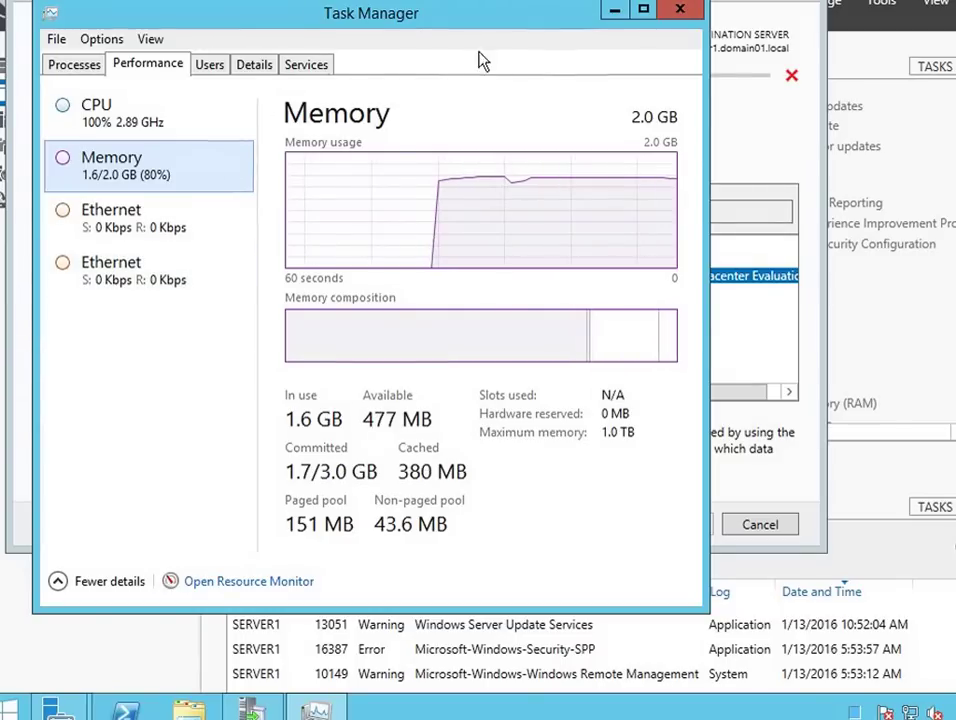
{"action": "left_click", "coordinate": [615, 10]}
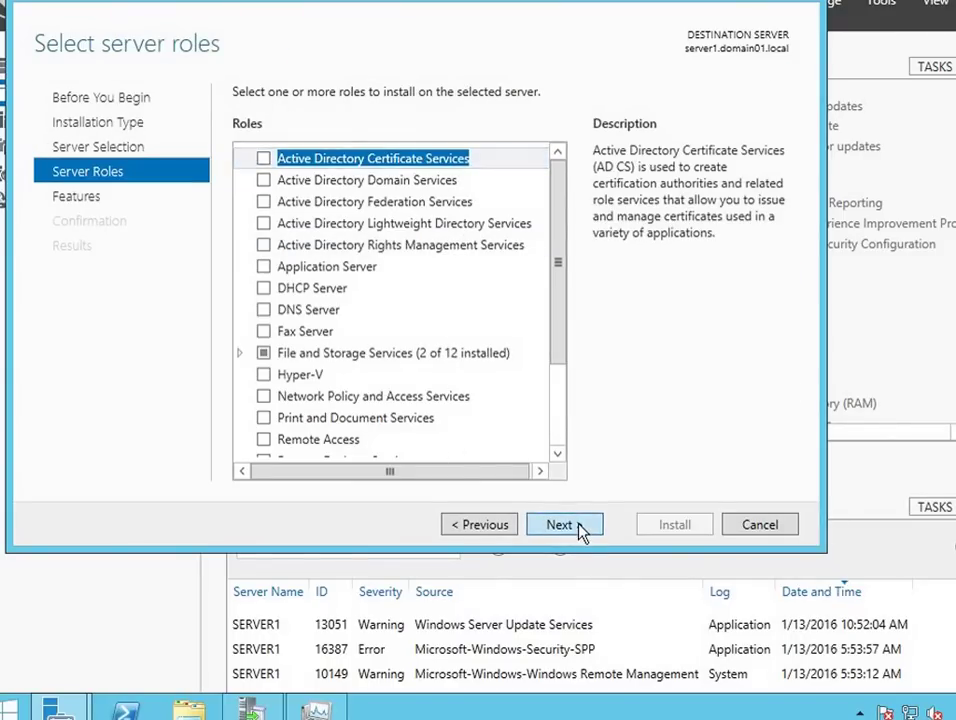
Under Remote Server Administration Tools, select AD DS Tools together with the required Active Directory module for Windows PowerShell.
{"action": "left_click_drag", "start_coordinate": [561, 237], "coordinate": [567, 324]}
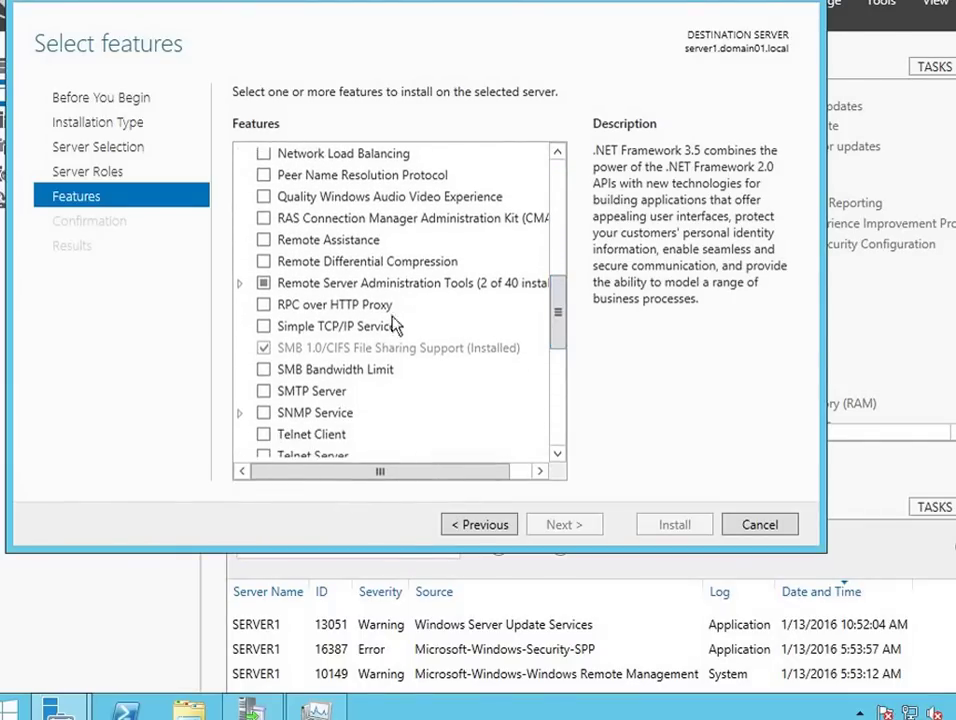
{"action": "left_click", "coordinate": [241, 287]}
{"action": "left_click", "coordinate": [257, 326]}
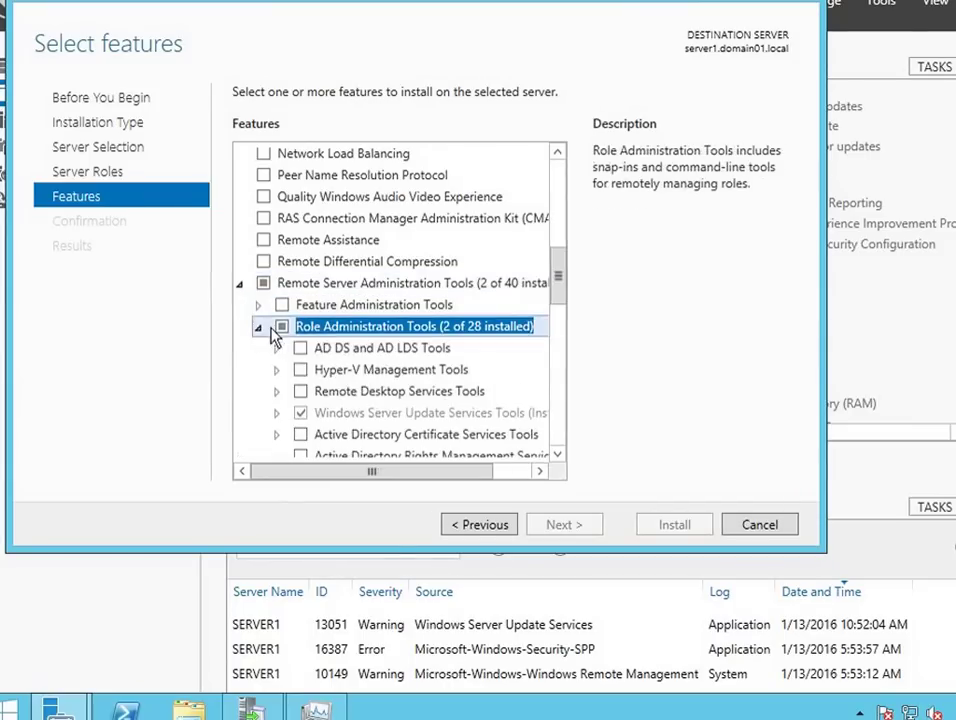
{"action": "mouse_move", "coordinate": [559, 294]}
{"action": "left_mouse_down"}
{"action": "mouse_move", "coordinate": [564, 322]}
{"action": "mouse_move", "coordinate": [562, 309]}
{"action": "left_mouse_up"}
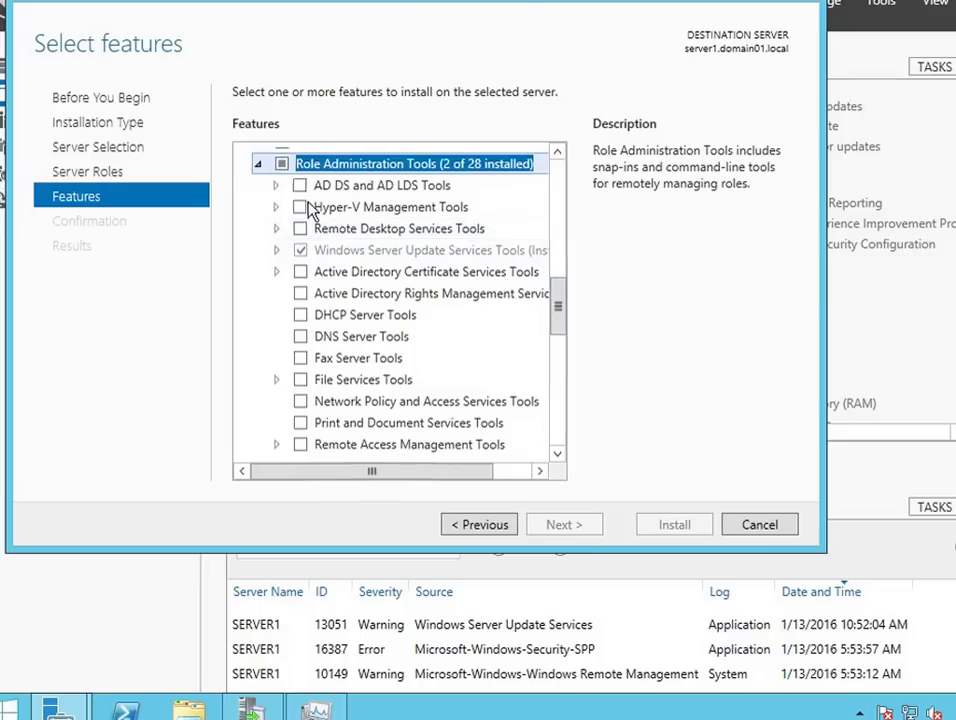
{"action": "left_click", "coordinate": [277, 187]}
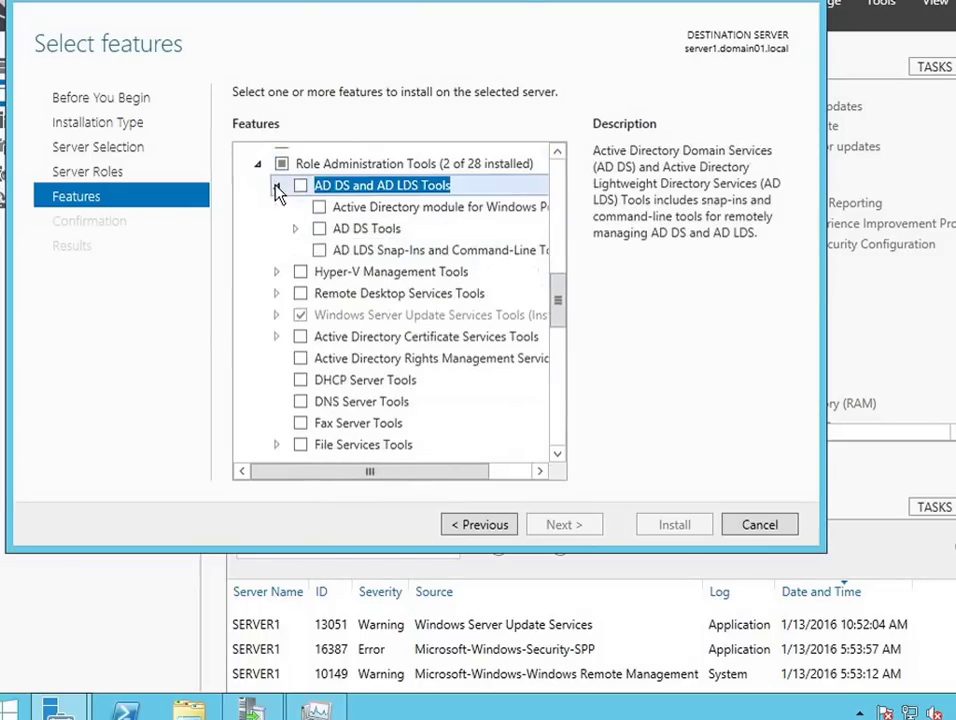
{"action": "left_click", "coordinate": [297, 230]}
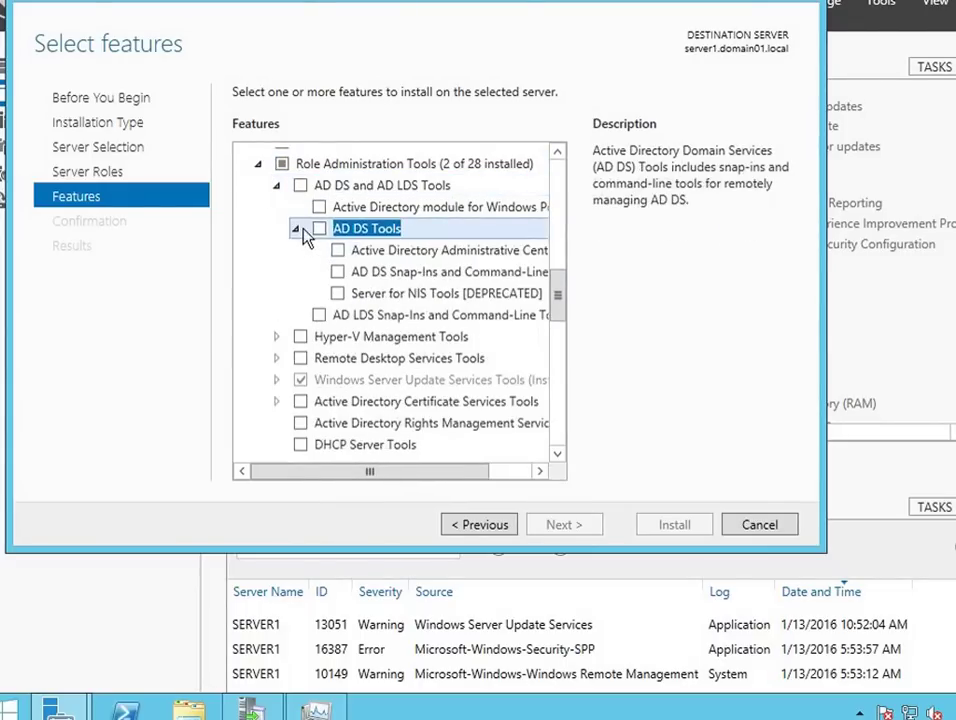
{"action": "left_click", "coordinate": [319, 229]}
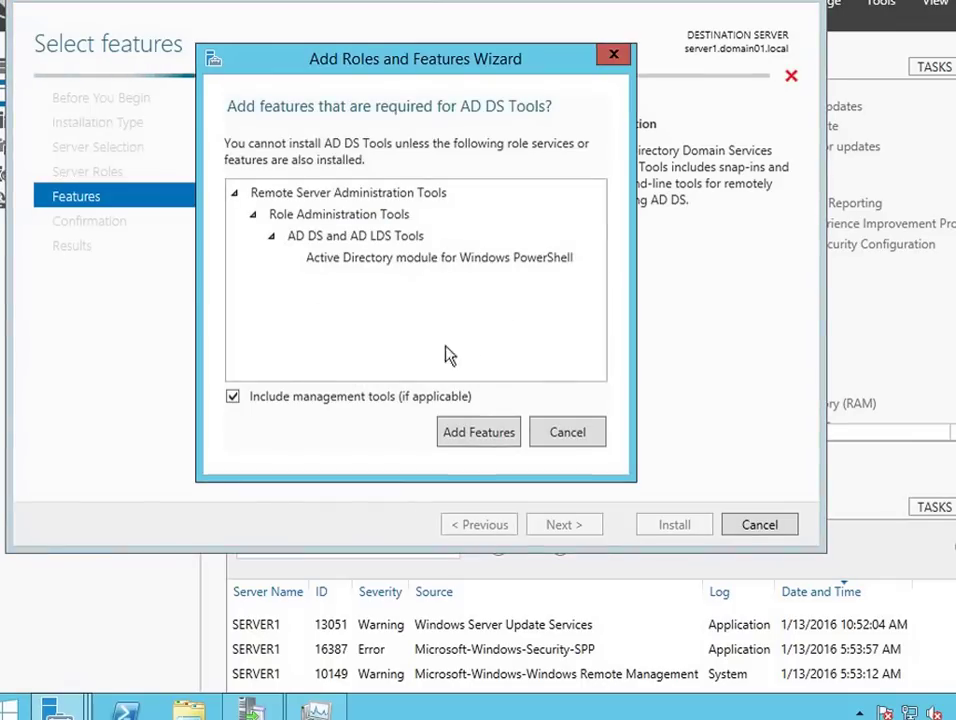
{"action": "left_click", "coordinate": [490, 437]}
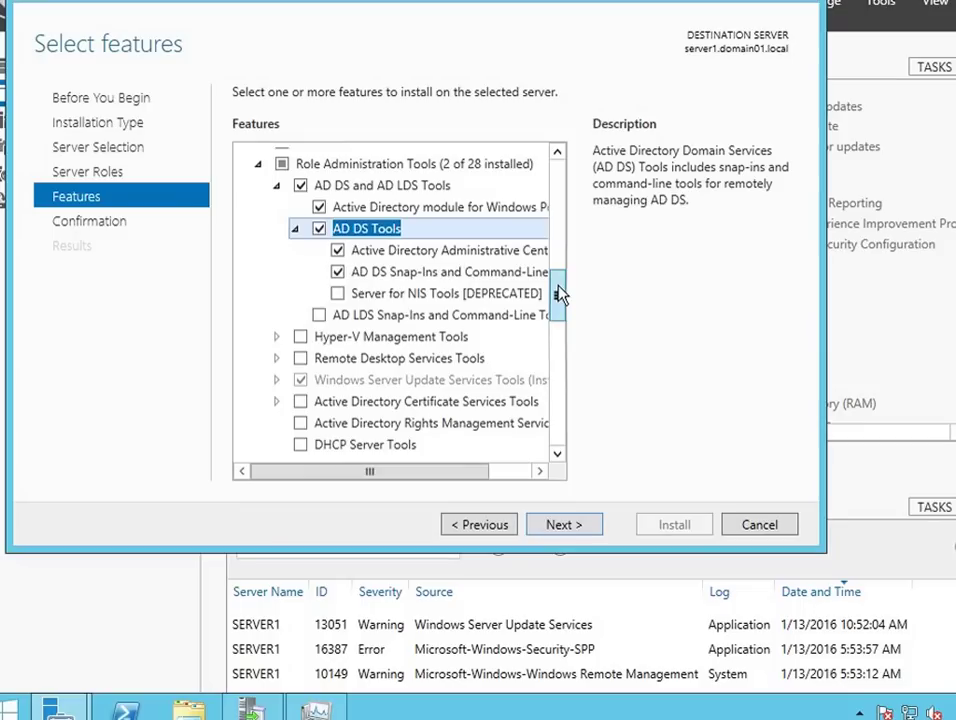
Add the Group Policy Management feature to the selection and start the installation.
{"action": "left_click_drag", "start_coordinate": [559, 296], "coordinate": [559, 331]}
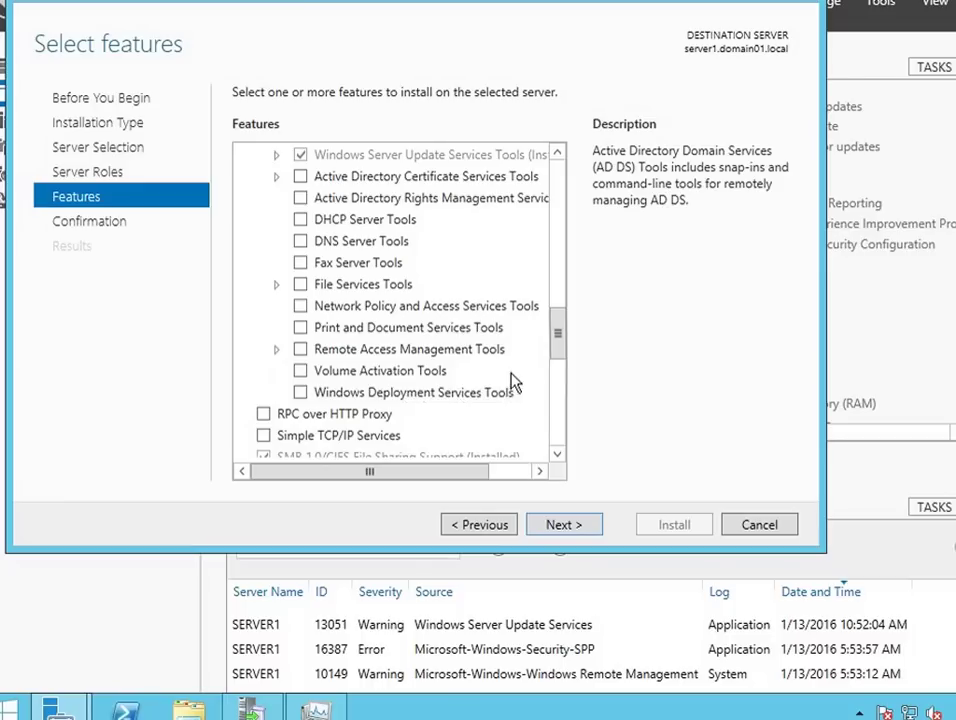
{"action": "left_click_drag", "start_coordinate": [559, 348], "coordinate": [554, 228]}
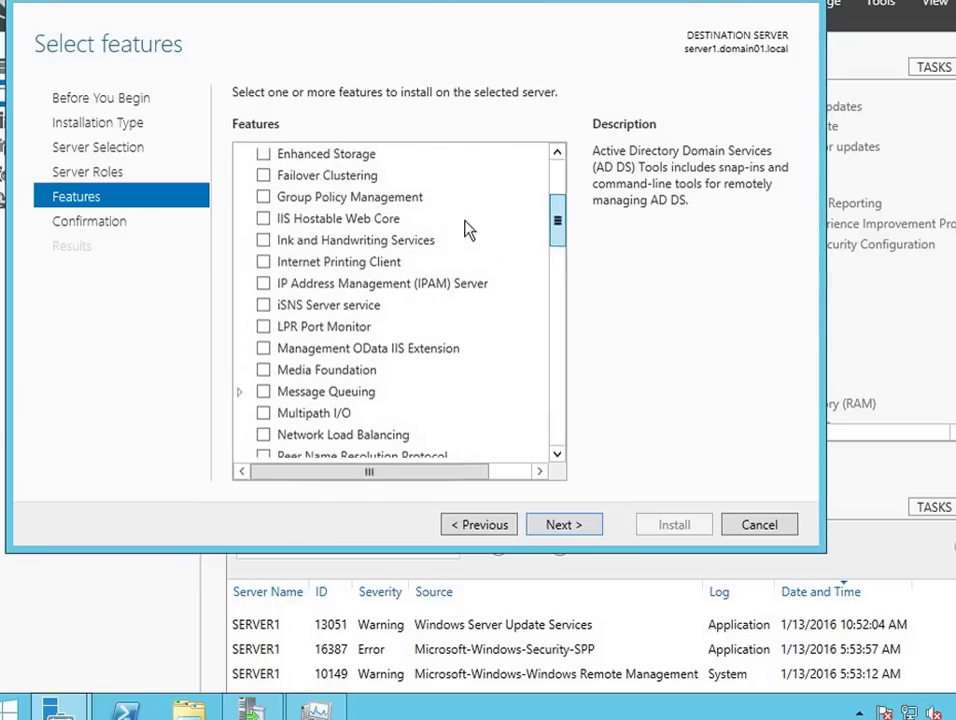
{"action": "left_click", "coordinate": [263, 198]}
{"action": "left_click", "coordinate": [263, 198]}
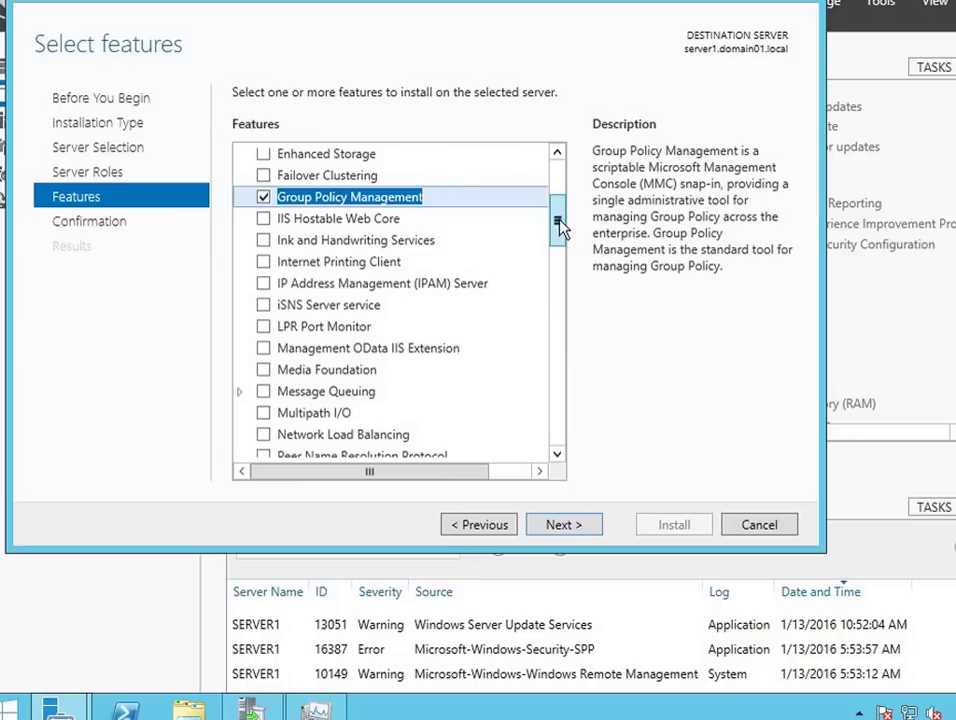
{"action": "left_click", "coordinate": [562, 526]}
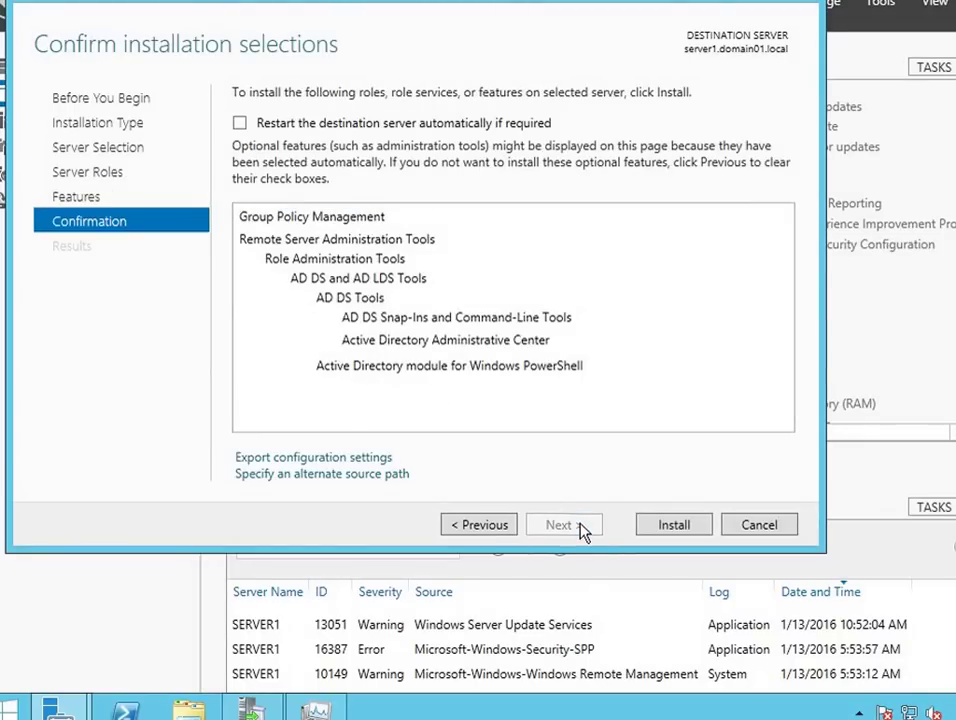
{"action": "left_click", "coordinate": [667, 526]}
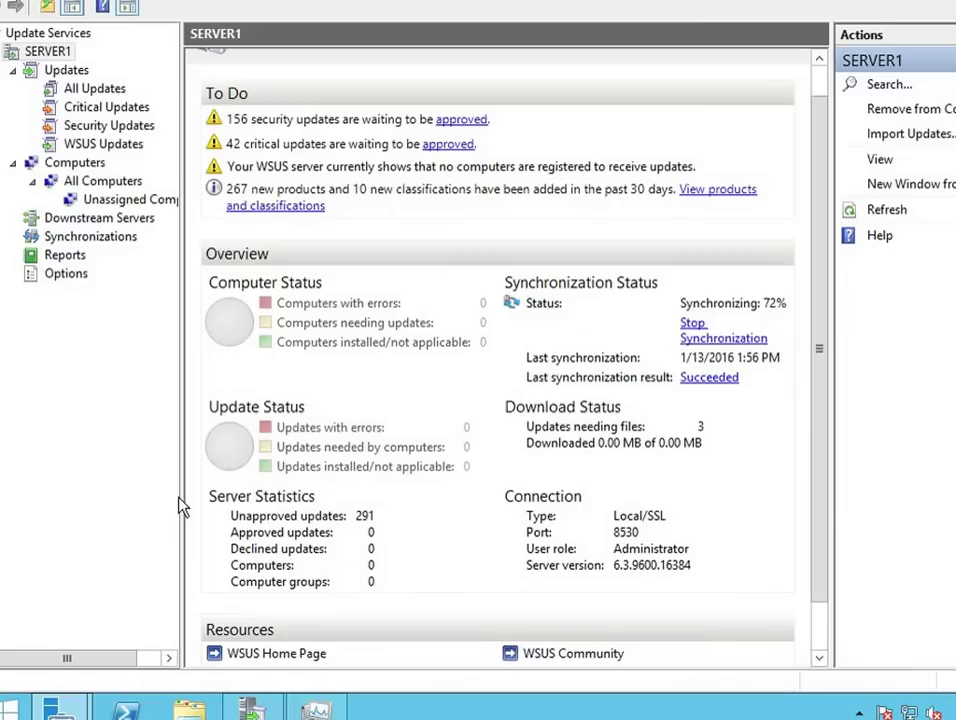
Return to the Add Roles and Features Wizard and close it once the feature installation is complete.
{"action": "key", "text": "alt+Tab"}
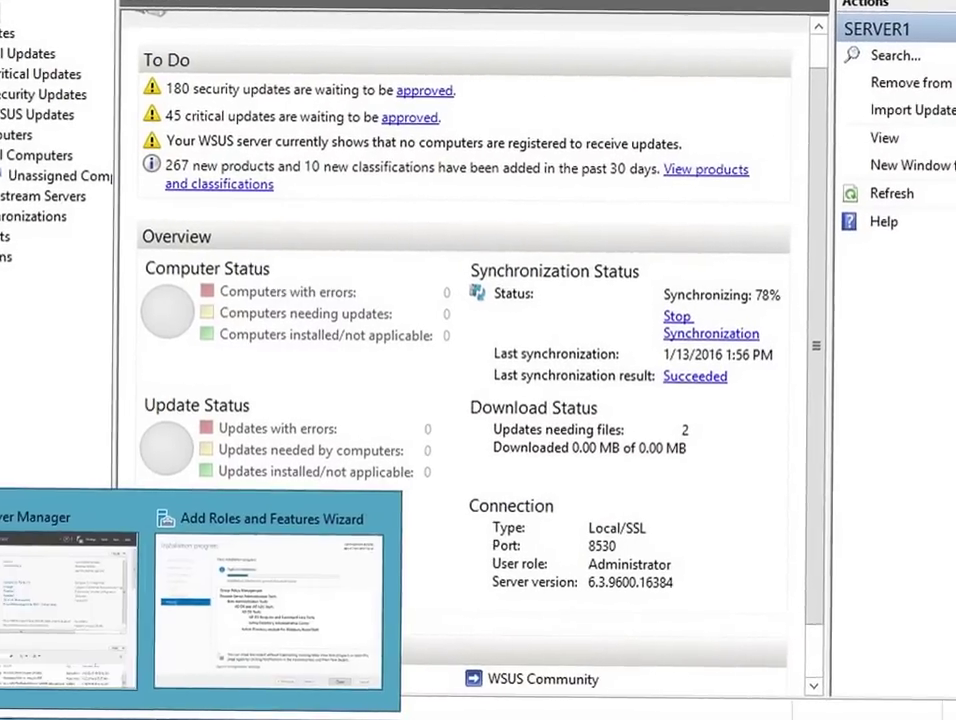
{"action": "left_click", "coordinate": [300, 678]}
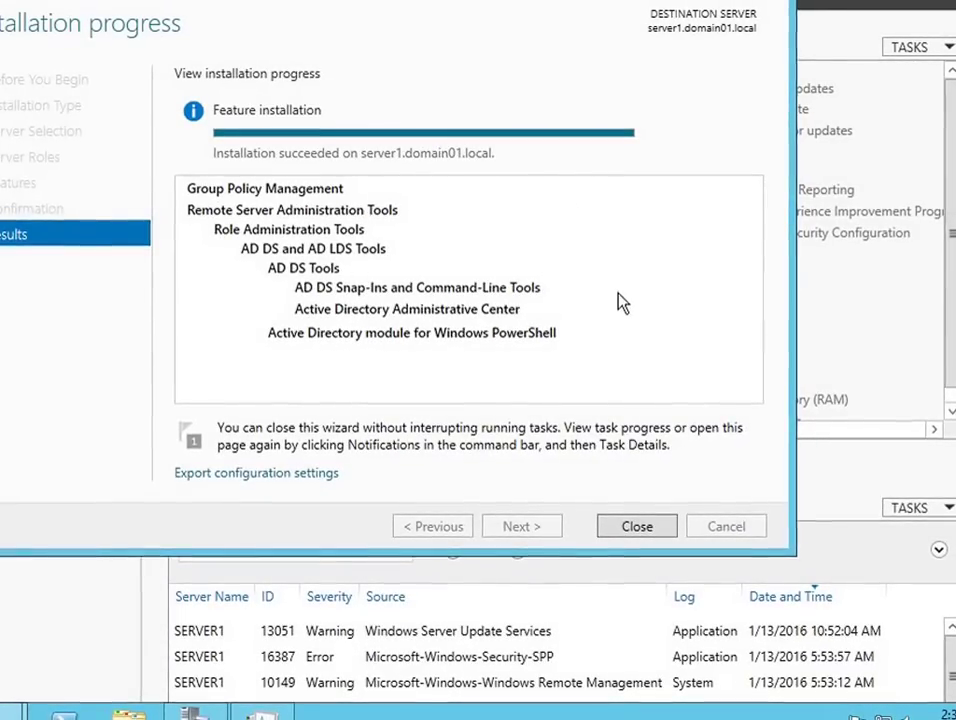
{"action": "left_click", "coordinate": [655, 523]}
Open the Group Policy Management console from Server Manager.
{"action": "key", "text": "super+d"}
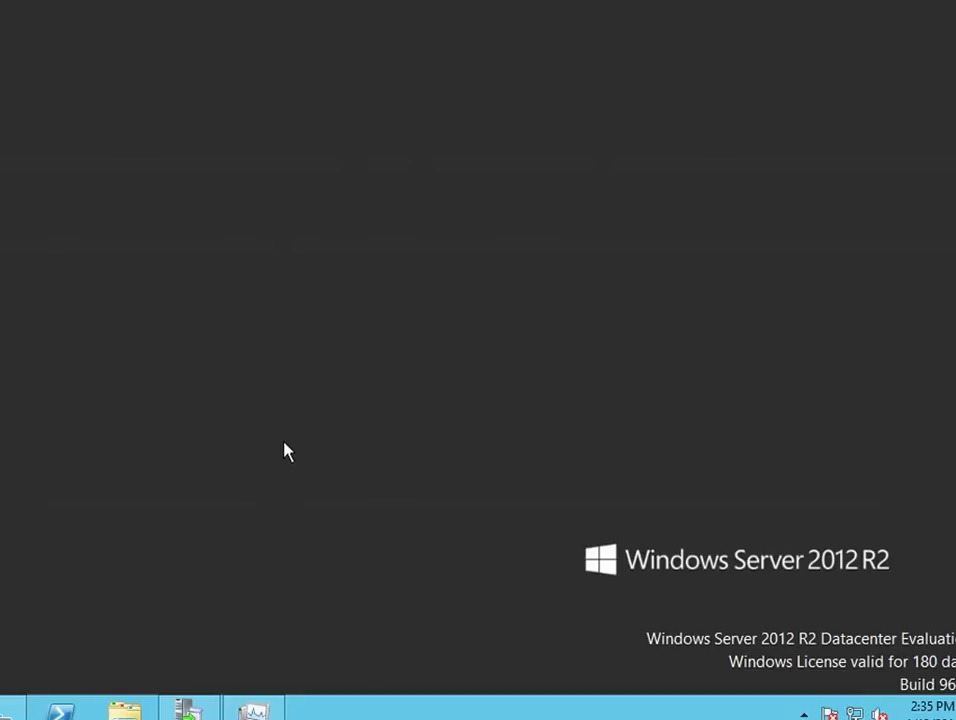
{"action": "left_click", "coordinate": [205, 708]}
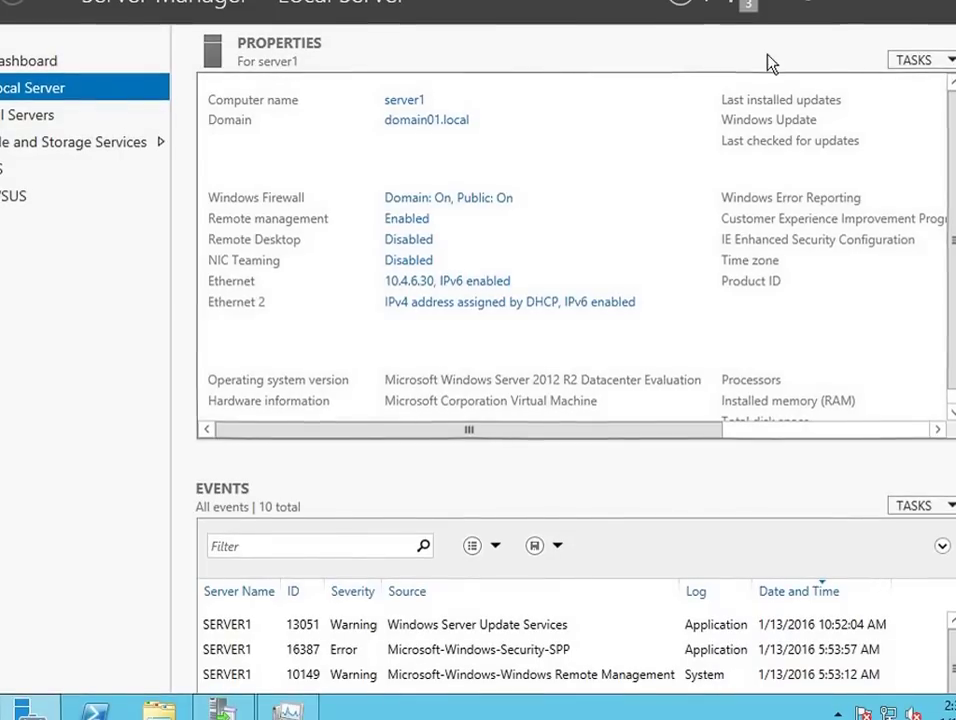
{"action": "left_click", "coordinate": [864, 5]}
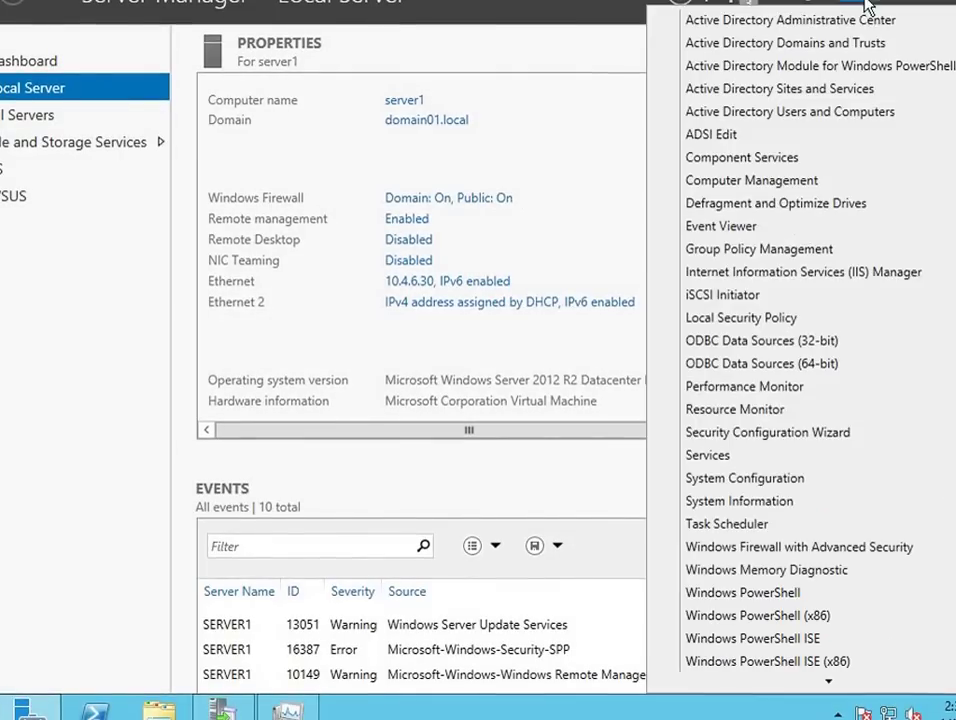
{"action": "left_click", "coordinate": [770, 252]}
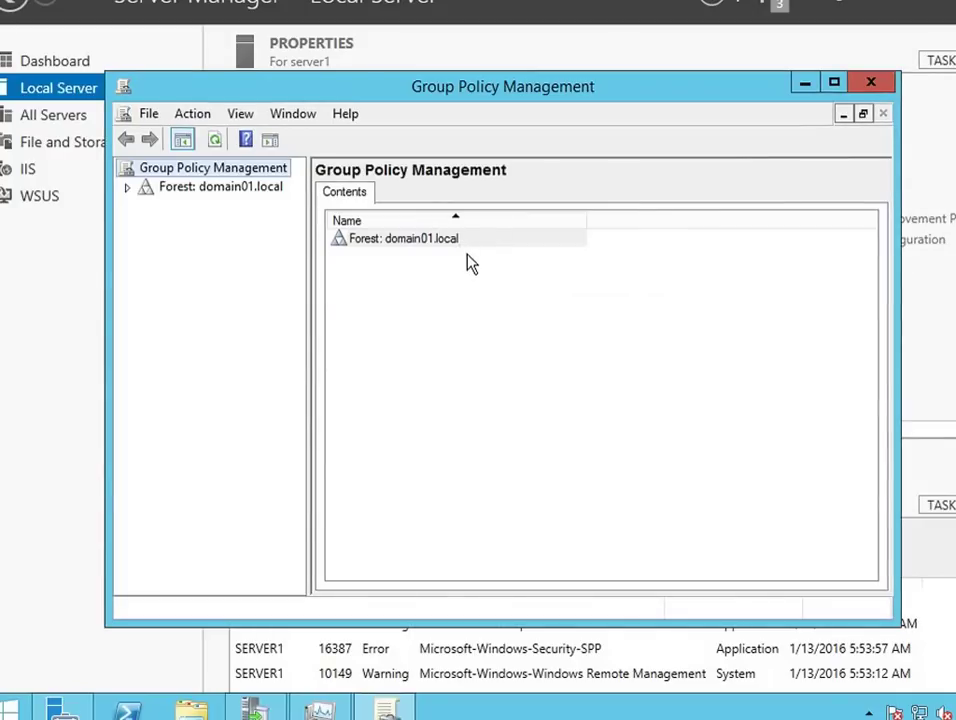
Expand the forest down to the domain01.local domain, select its linked Windows Update policy, and acknowledge the GPO link notice.
{"action": "left_click", "coordinate": [128, 188]}
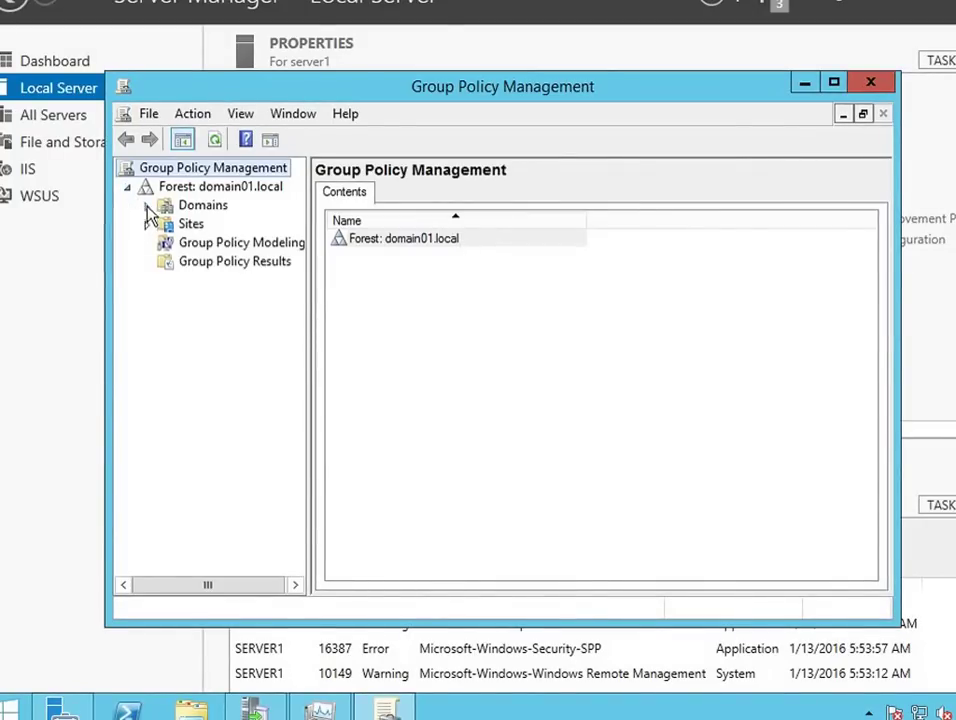
{"action": "left_click", "coordinate": [147, 205]}
{"action": "left_click", "coordinate": [232, 224]}
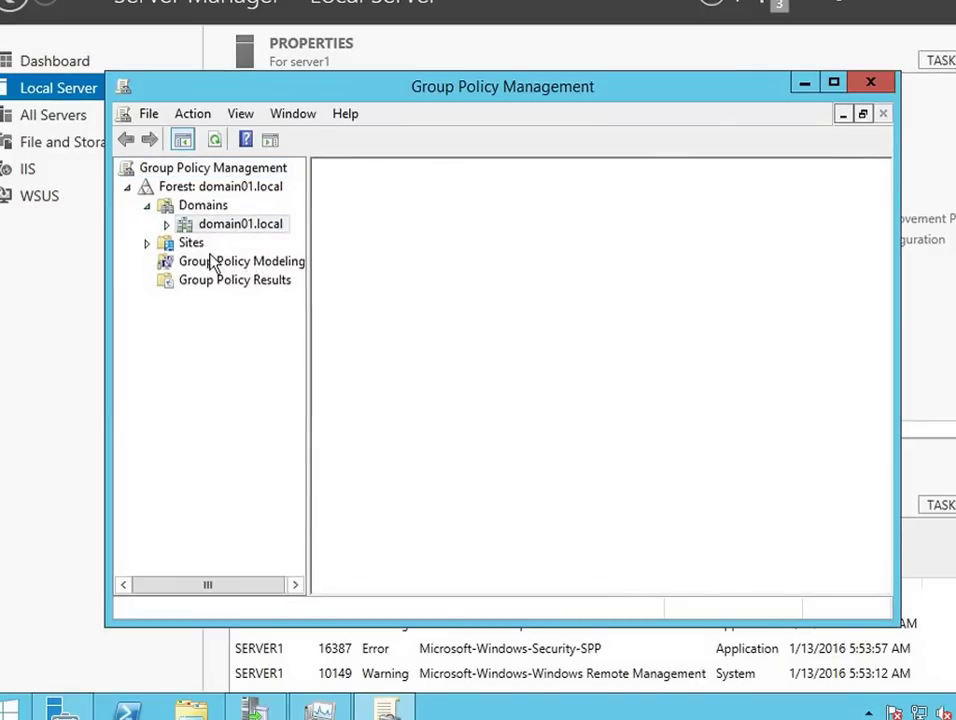
{"action": "left_click", "coordinate": [168, 225]}
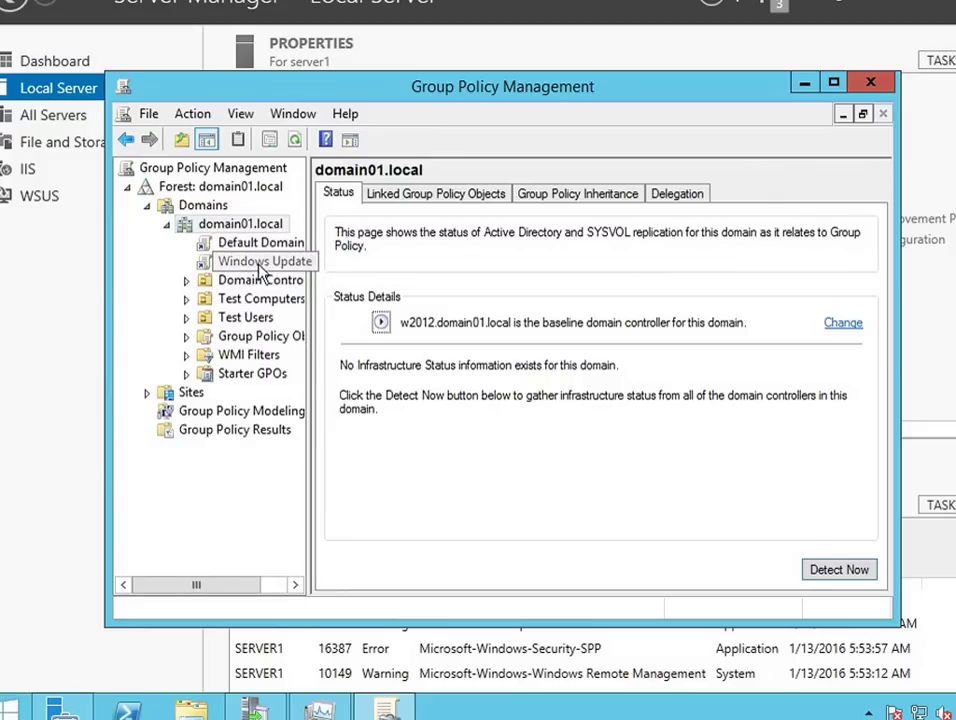
{"action": "left_click", "coordinate": [262, 266]}
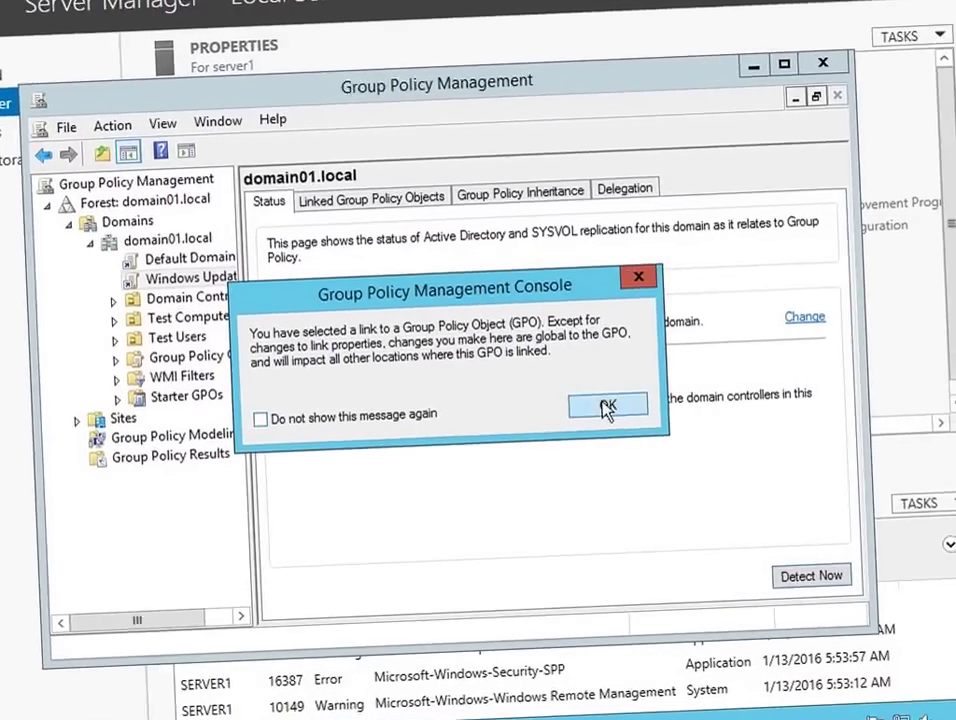
{"action": "left_click", "coordinate": [640, 414]}
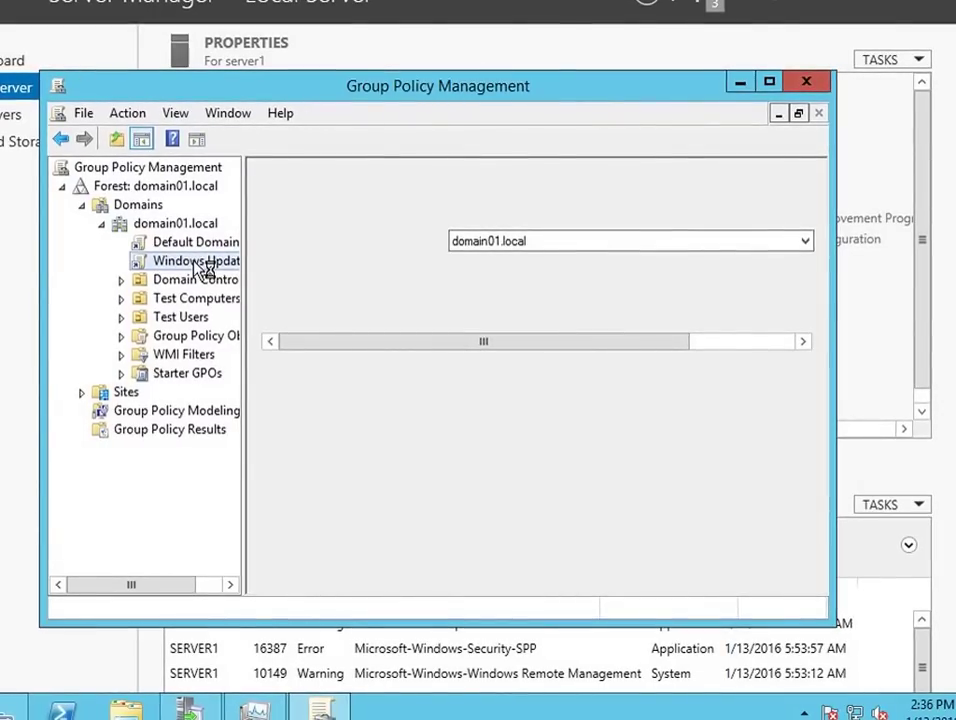
Open the Windows Update policy for editing and go to Computer Configuration > Policies > Administrative Templates > Windows Components > Windows Update.
{"action": "right_click", "coordinate": [199, 266]}
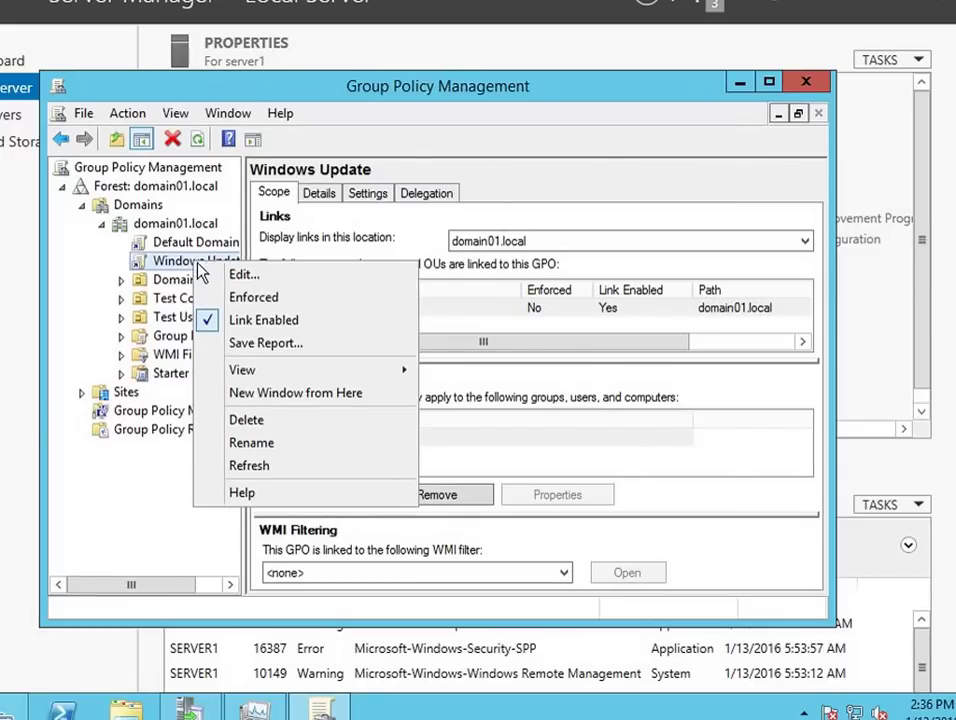
{"action": "left_click", "coordinate": [282, 282]}
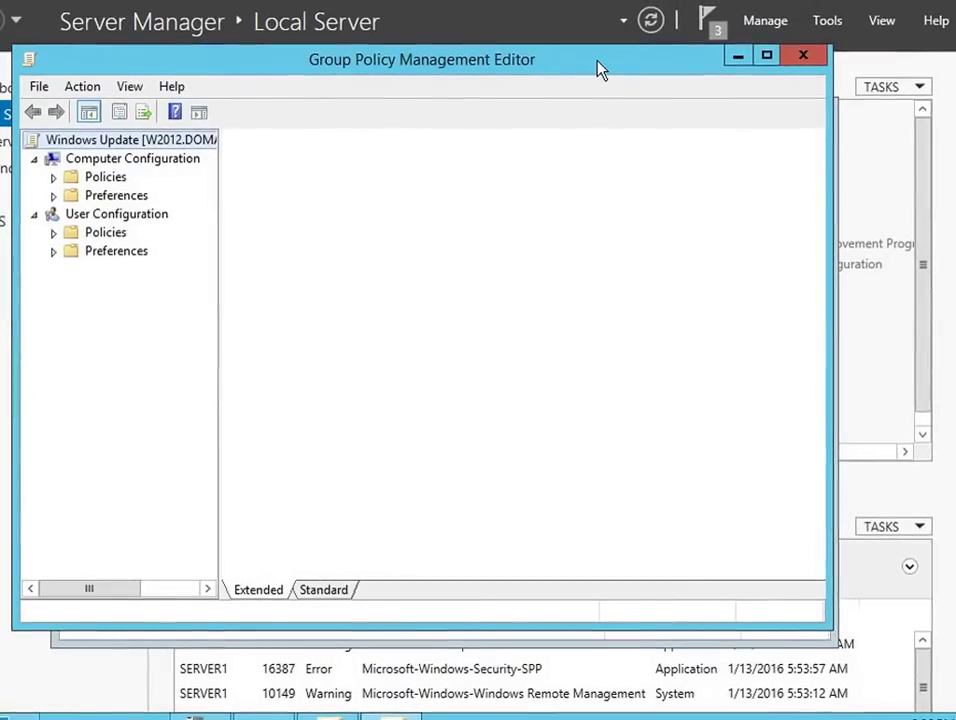
{"action": "left_click", "coordinate": [766, 55]}
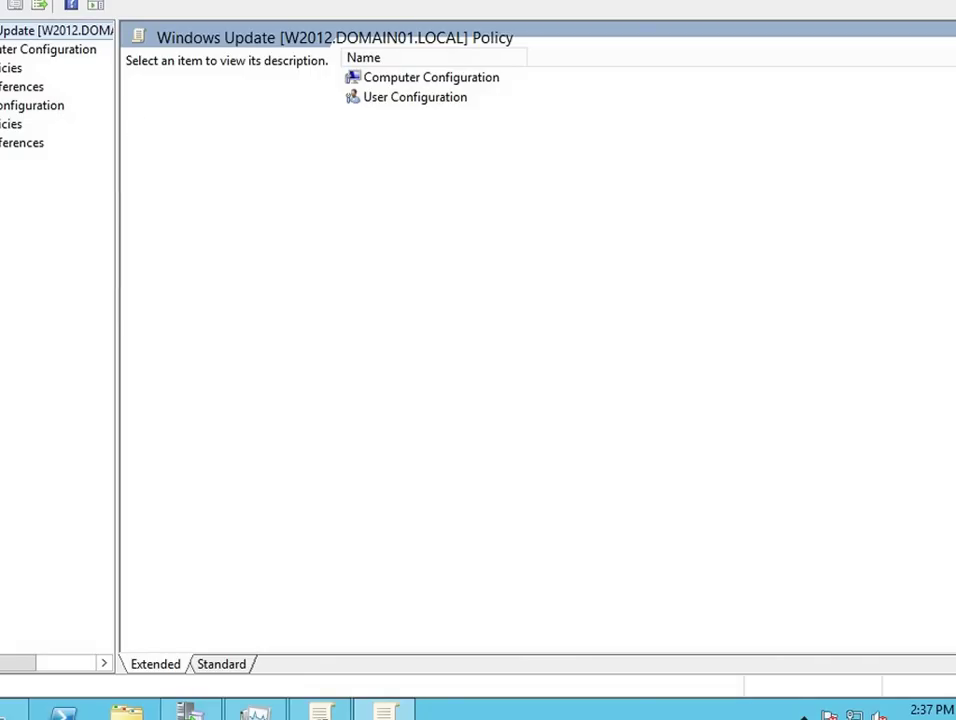
{"action": "key", "text": "Right"}
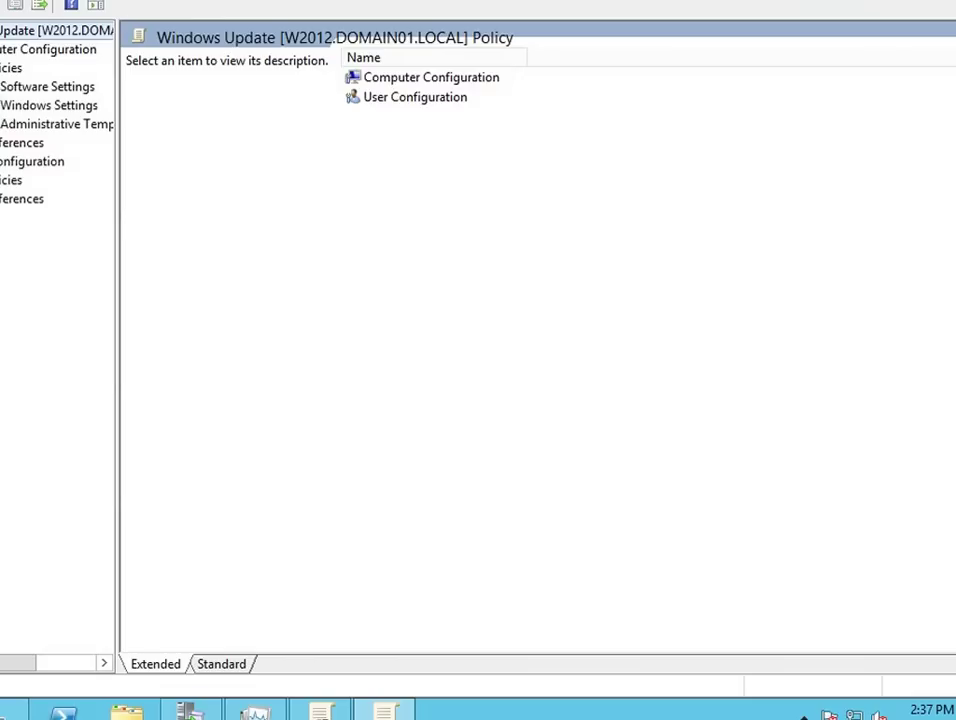
{"action": "key", "text": "Right"}
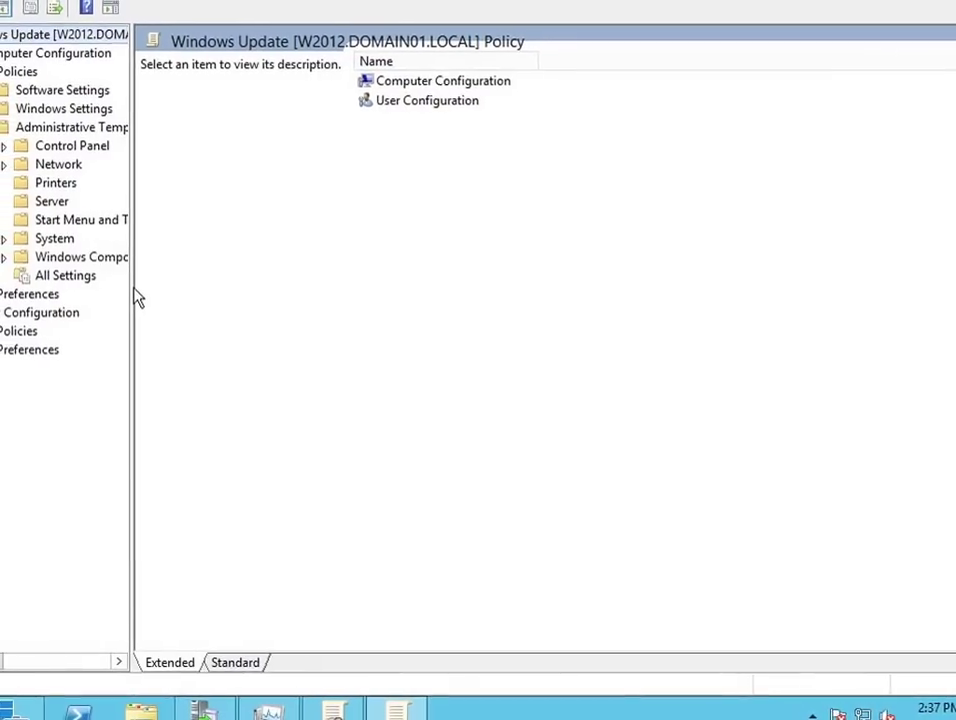
{"action": "left_click_drag", "start_coordinate": [145, 302], "coordinate": [256, 297]}
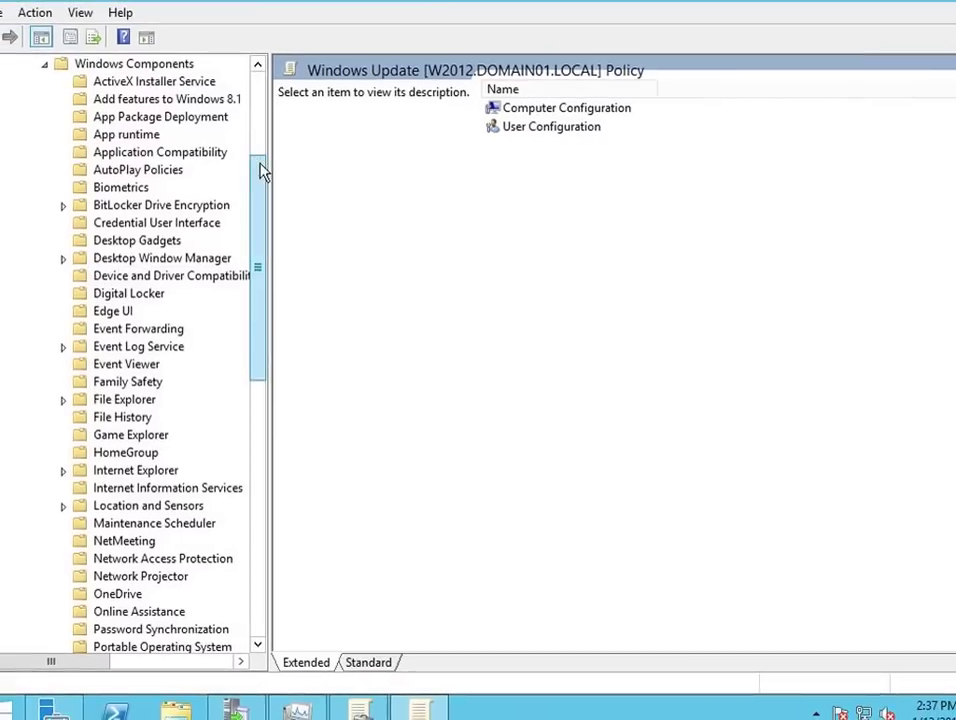
{"action": "left_click_drag", "start_coordinate": [264, 177], "coordinate": [258, 416]}
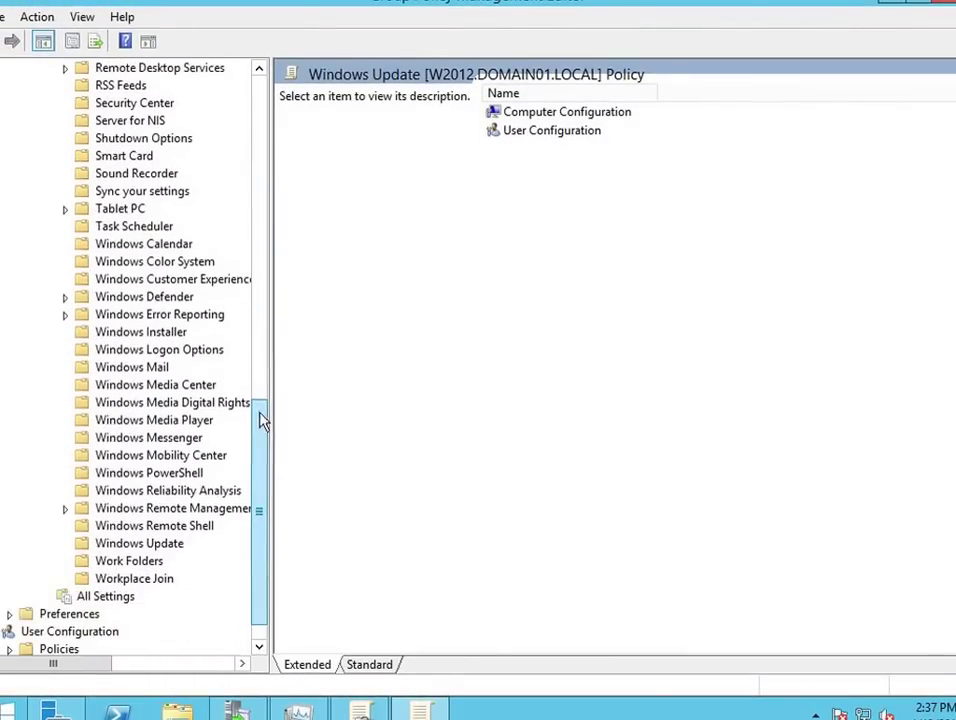
{"action": "left_click", "coordinate": [162, 546]}
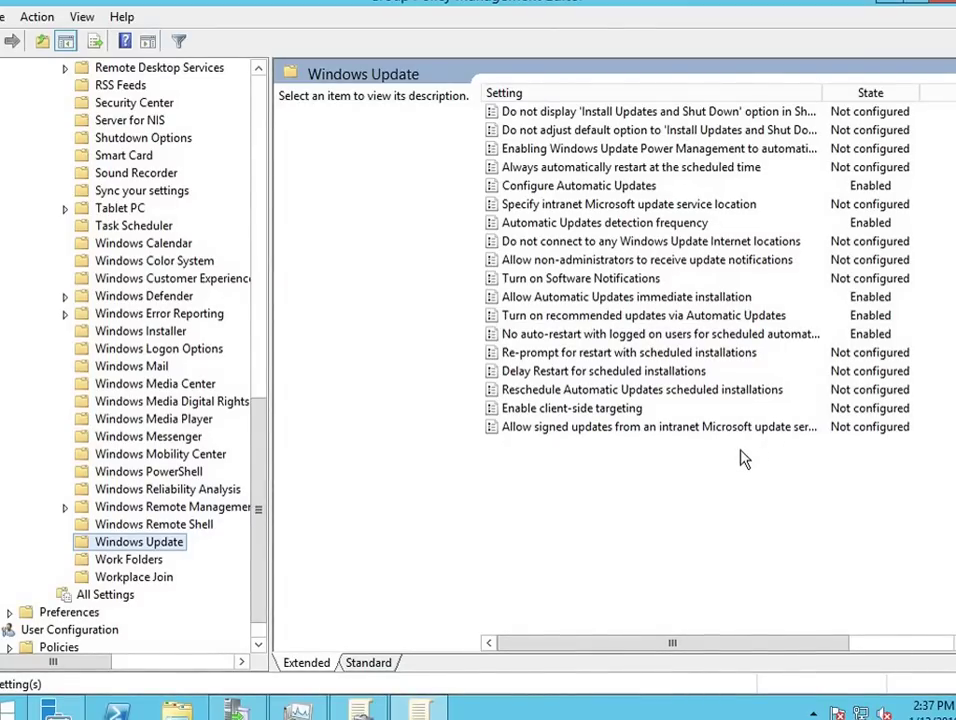
Review the Configure Automatic Updates options and descriptions of the detection frequency, immediate installation, recommended updates and no auto-restart settings without changing them.
{"action": "double_click", "coordinate": [630, 190]}
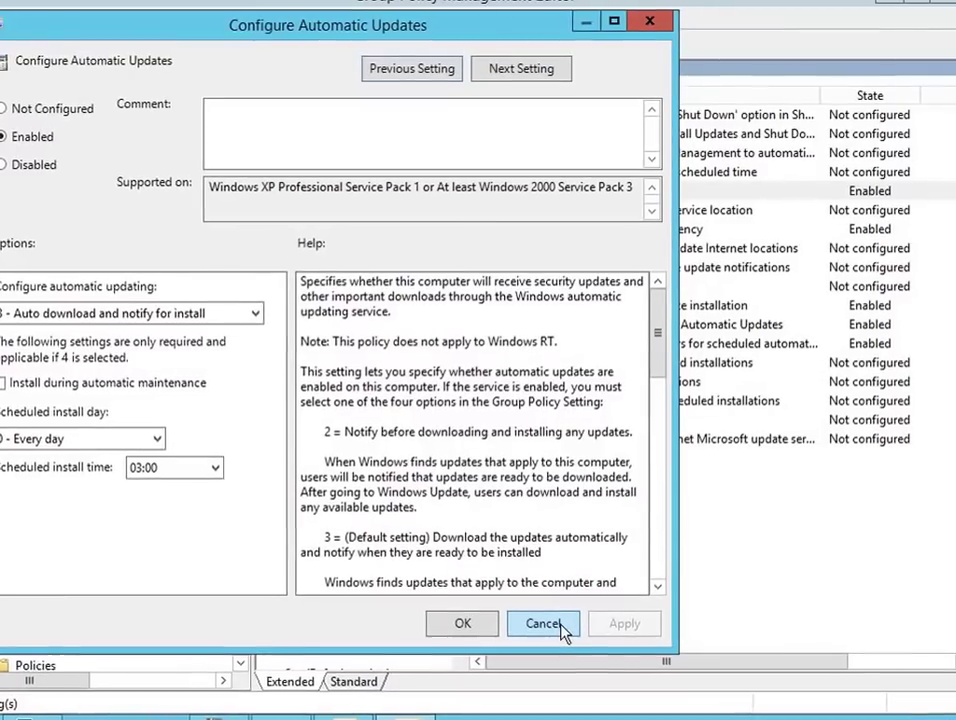
{"action": "left_click", "coordinate": [558, 629]}
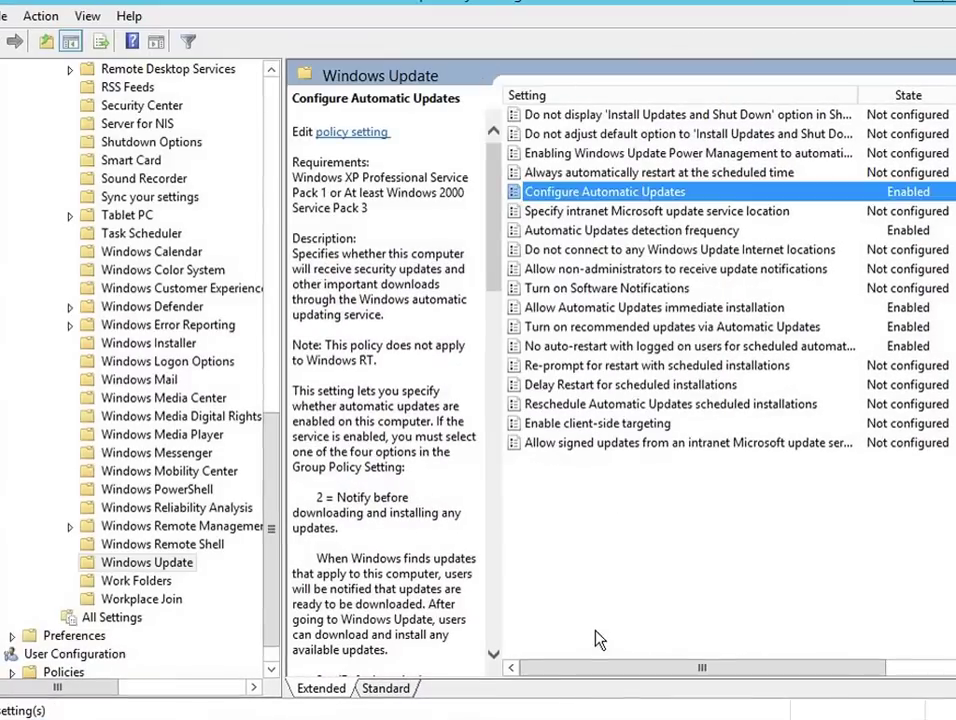
{"action": "left_click", "coordinate": [680, 233]}
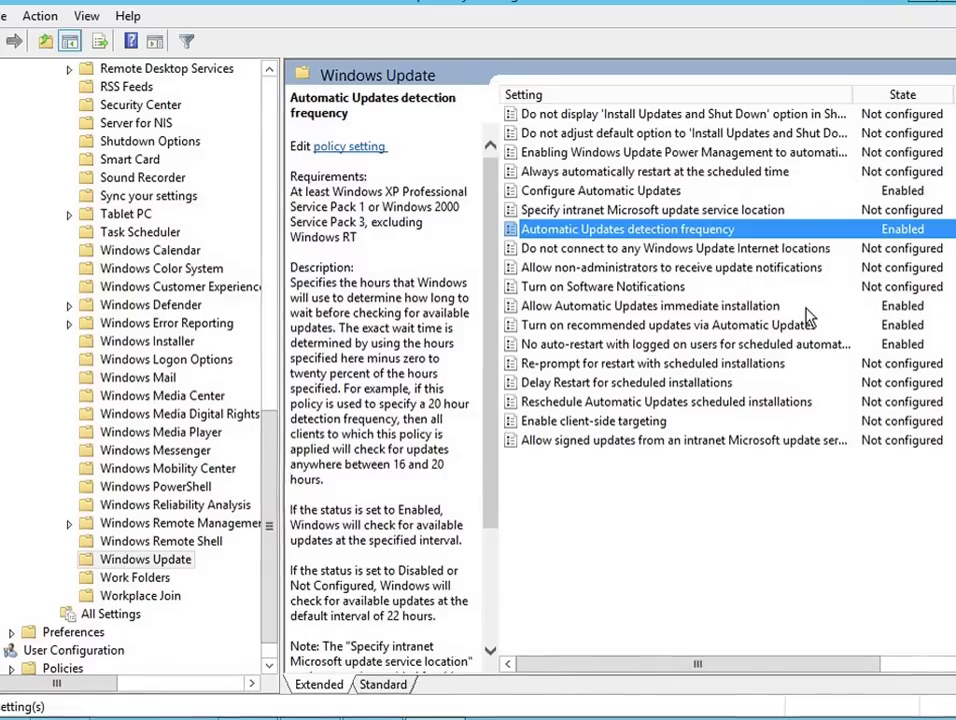
{"action": "left_click", "coordinate": [806, 309]}
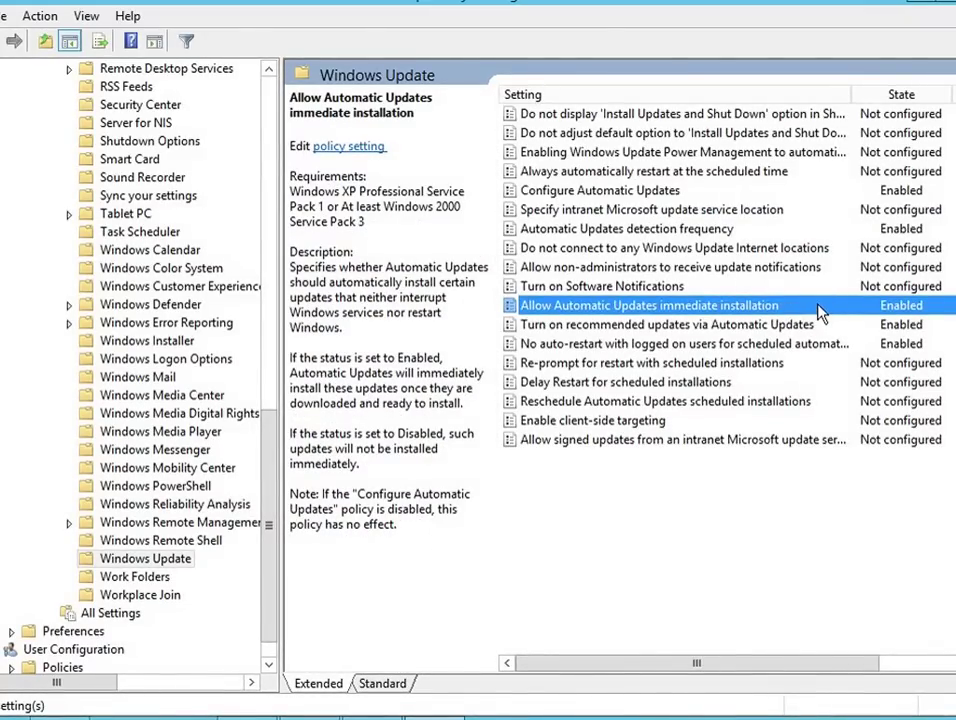
{"action": "left_click", "coordinate": [826, 330]}
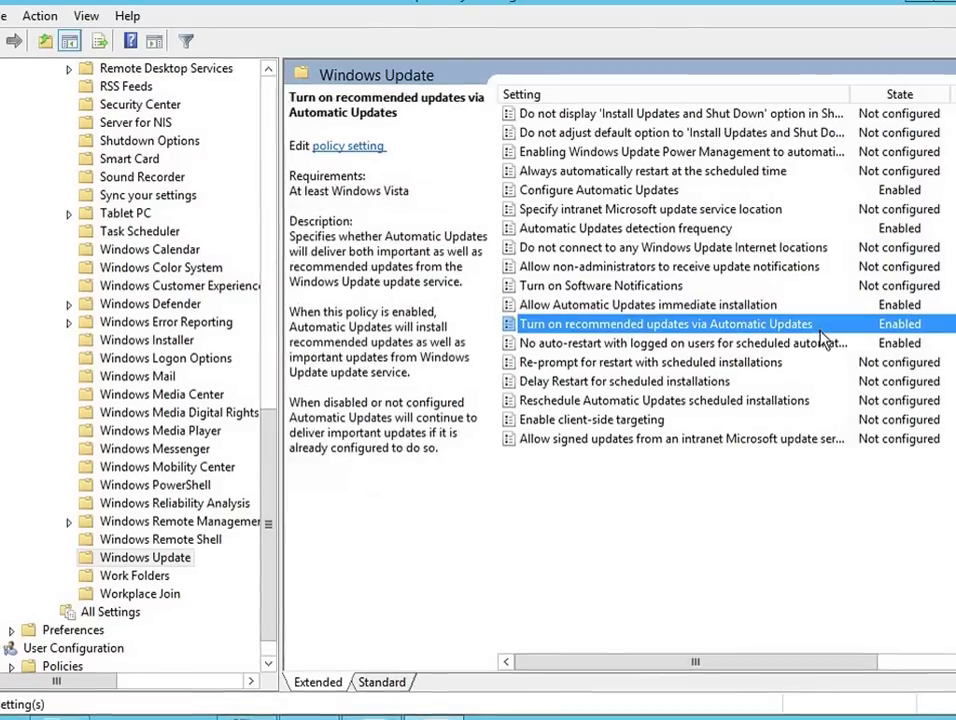
{"action": "left_click", "coordinate": [692, 347]}
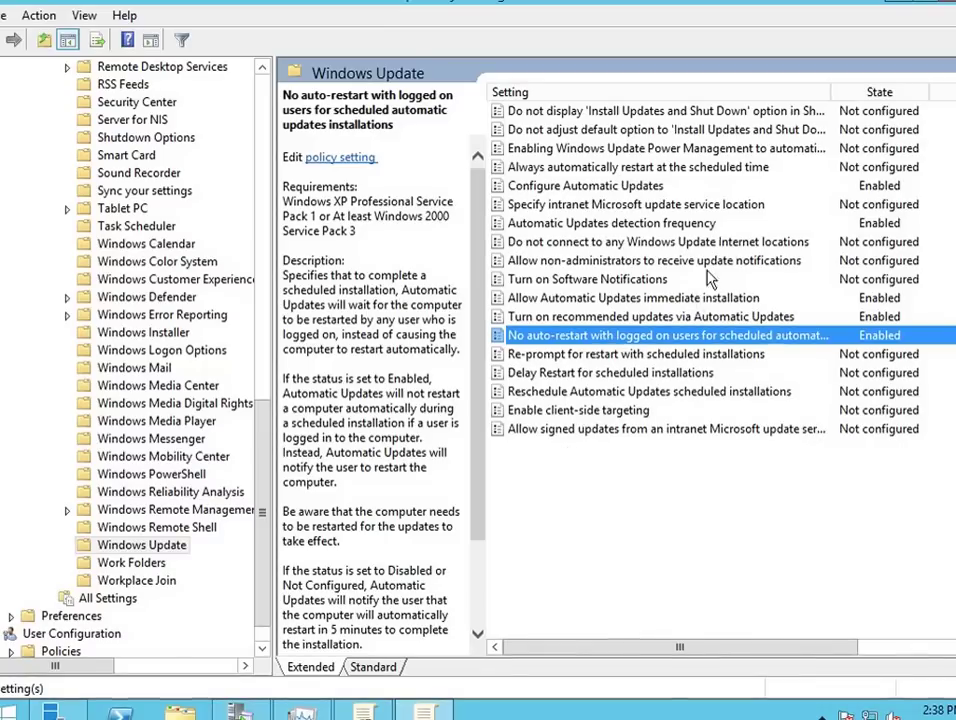
{"action": "left_click", "coordinate": [728, 208]}
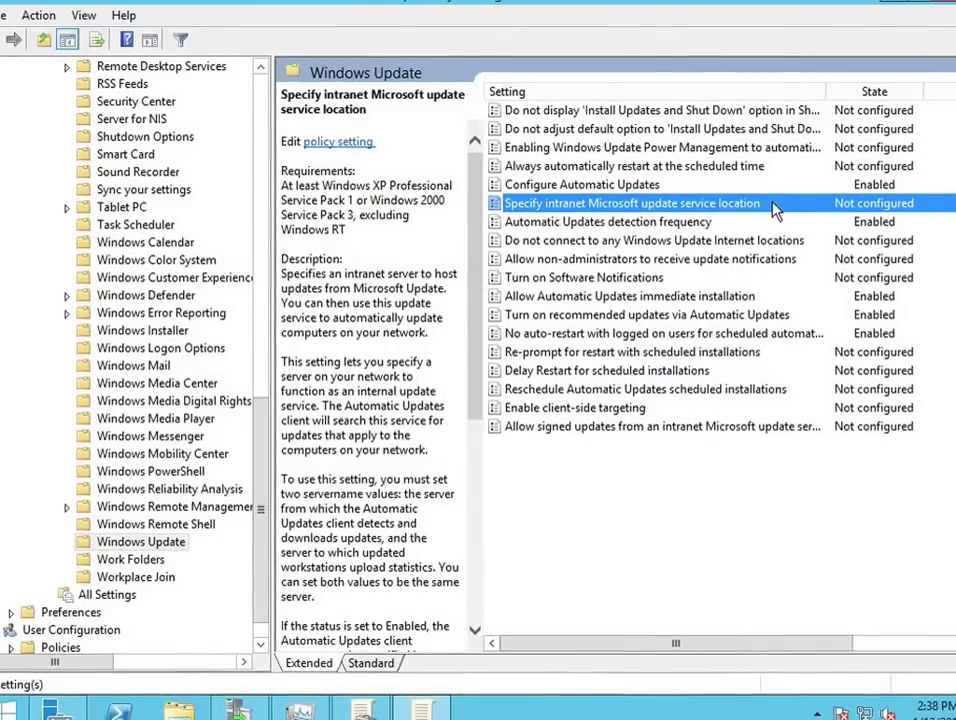
{"action": "double_click", "coordinate": [775, 207]}
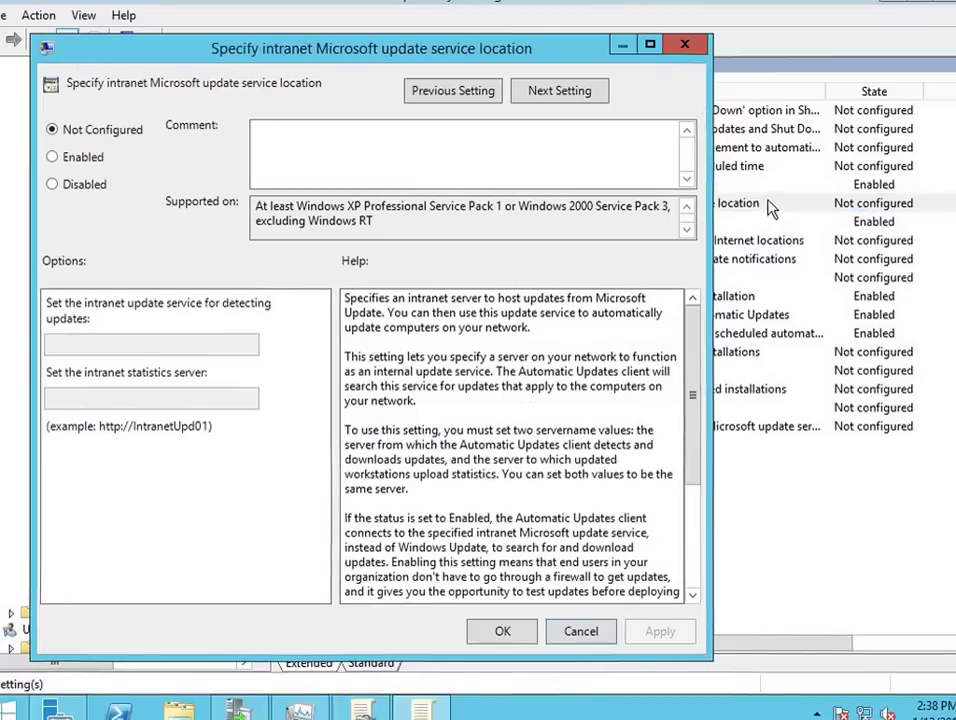
{"action": "left_click", "coordinate": [53, 158]}
{"action": "left_click", "coordinate": [160, 346]}
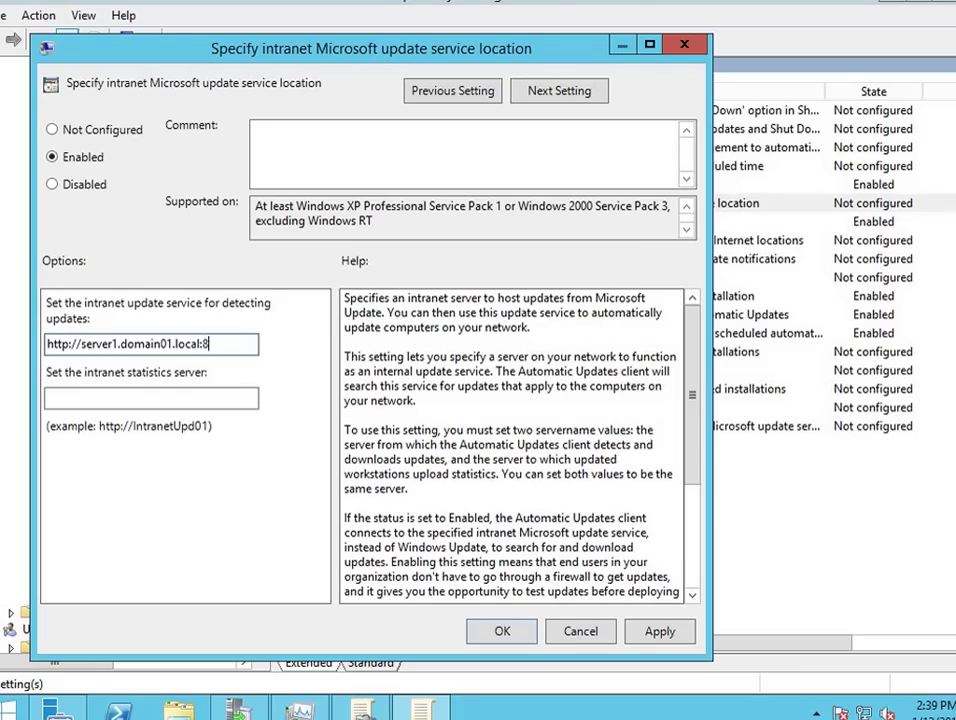
{"action": "type", "text": "0"}
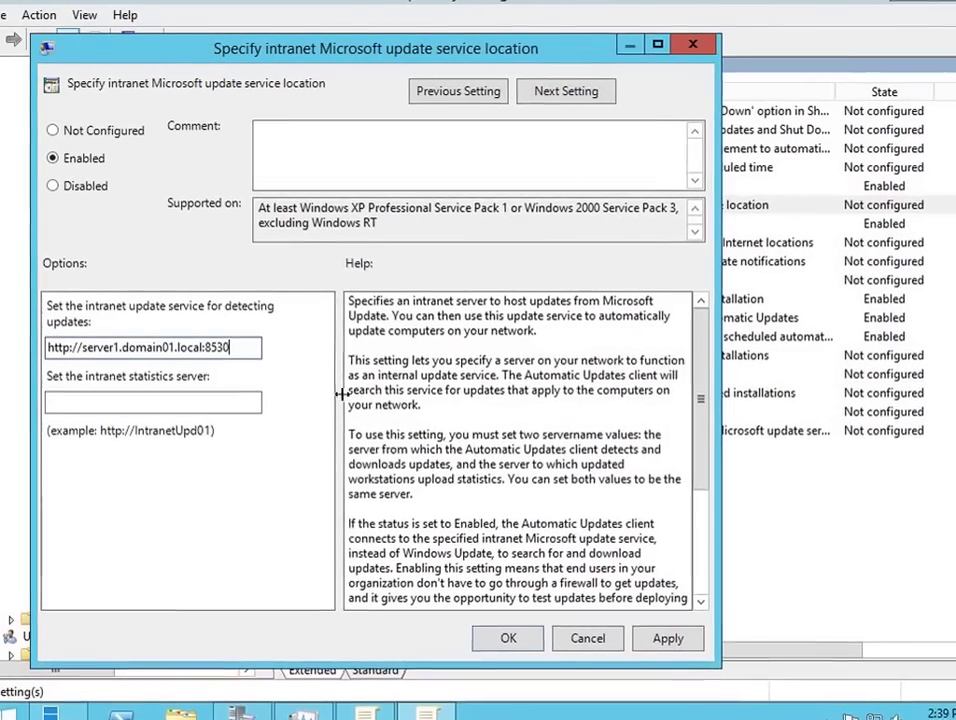
{"action": "mouse_move", "coordinate": [240, 714]}
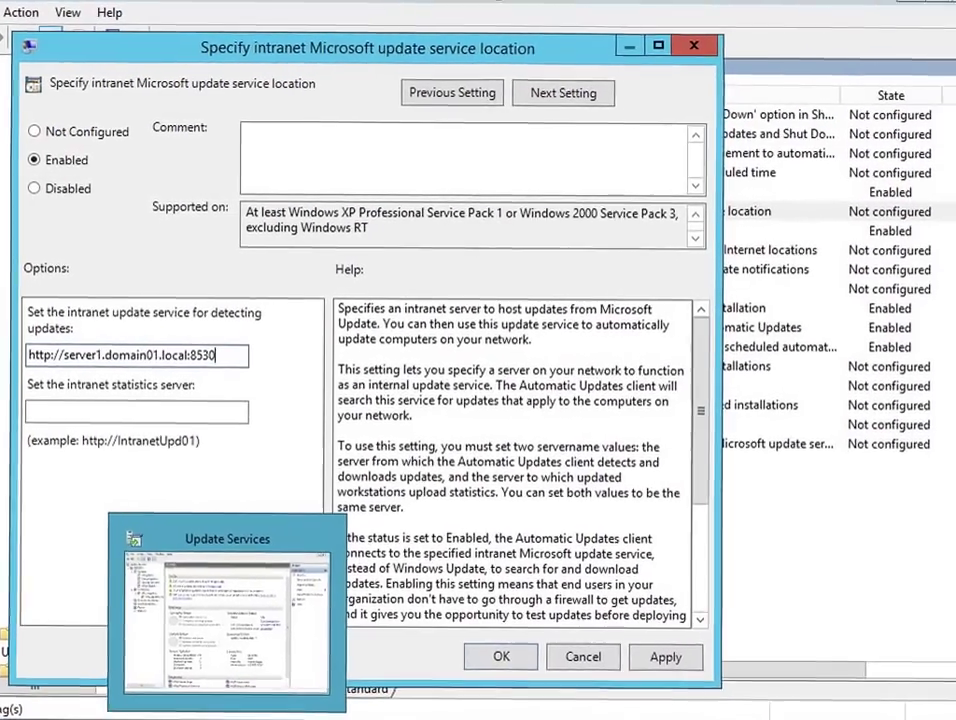
{"action": "left_click", "coordinate": [248, 615]}
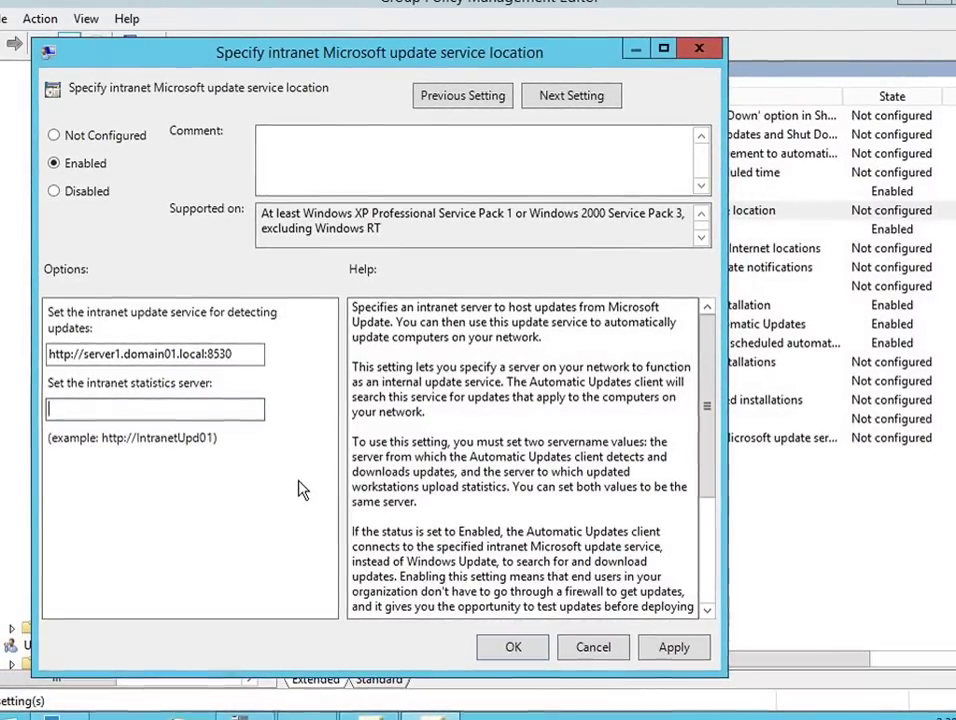
{"action": "type", "text": "http://"}
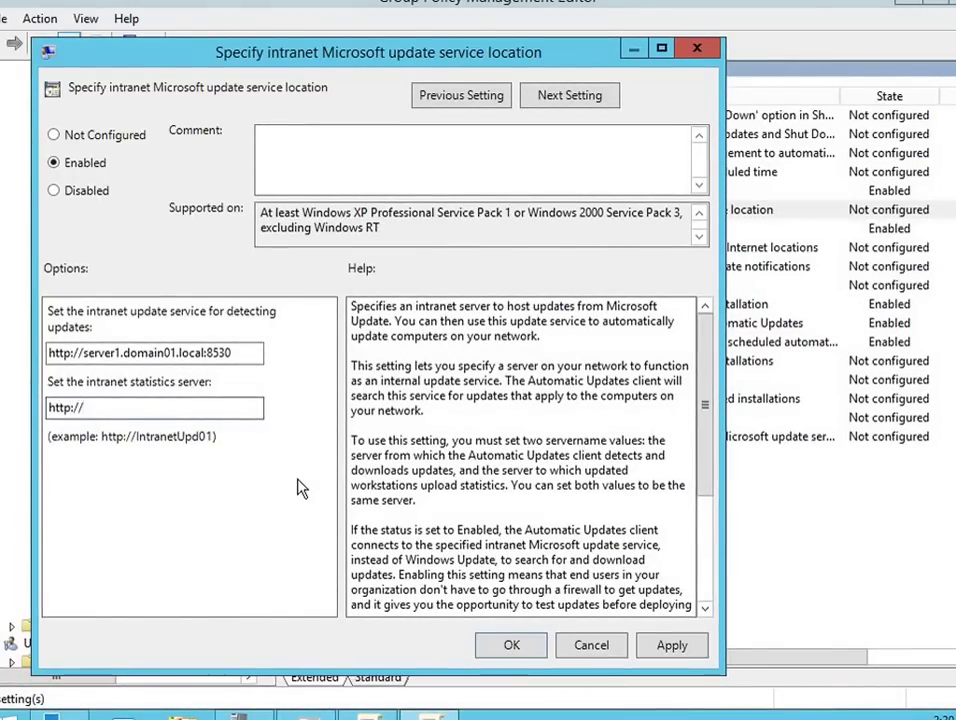
{"action": "type", "text": "server1.dom"}
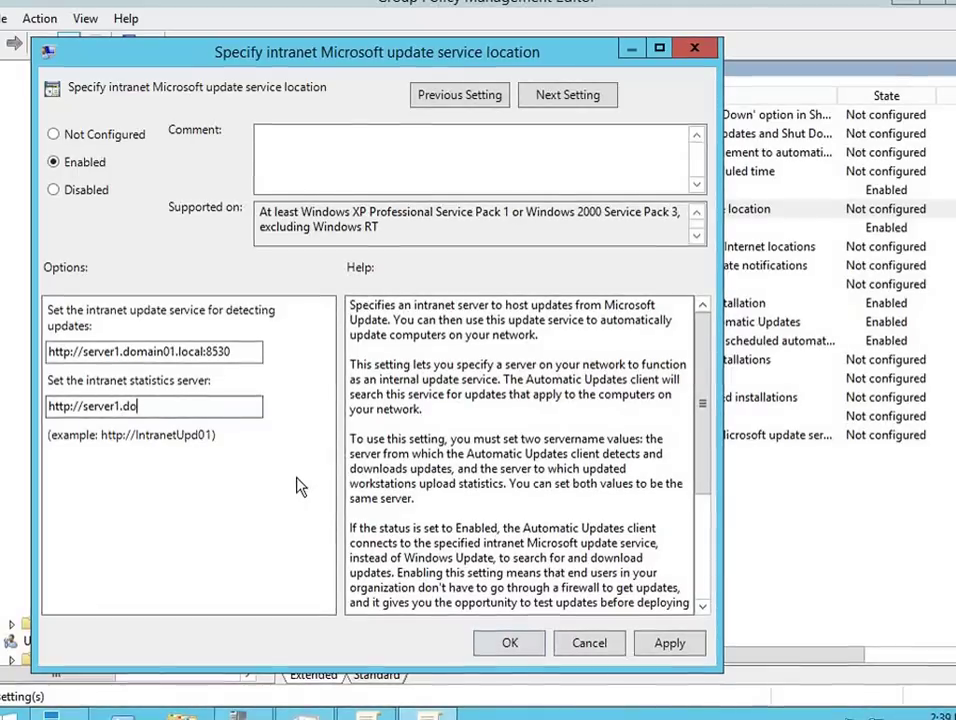
{"action": "type", "text": "ain"}
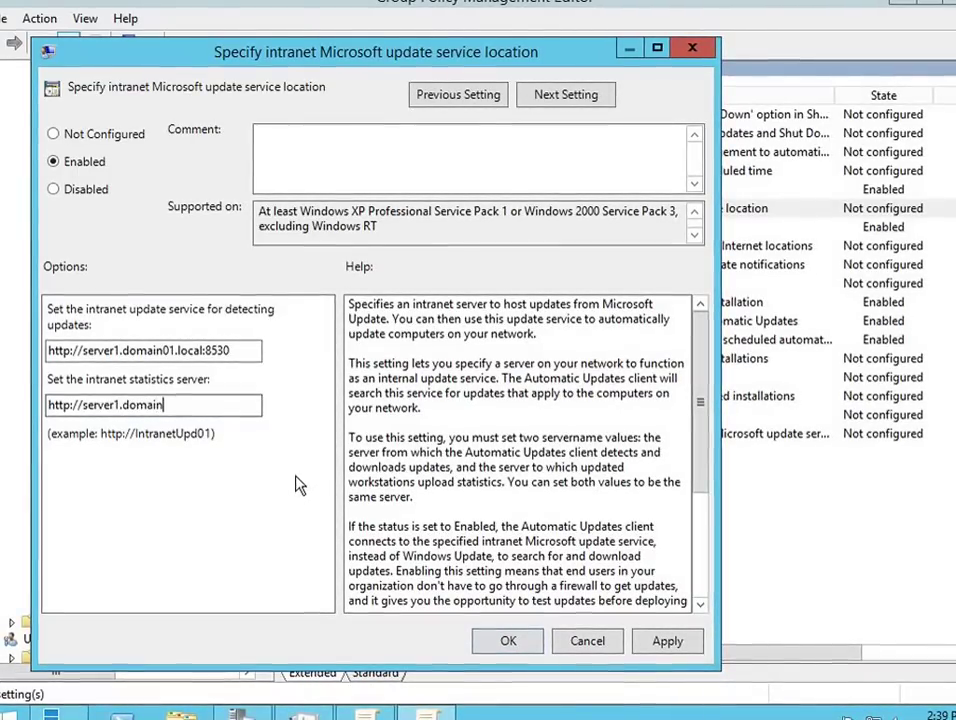
{"action": "type", "text": "01.local"}
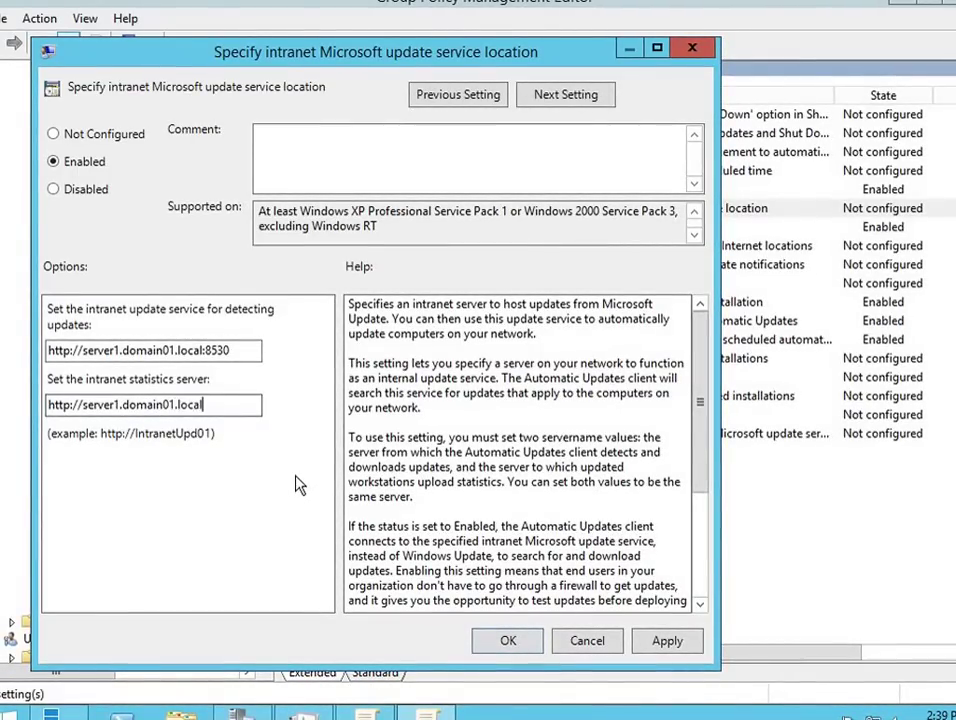
{"action": "type", "text": ":853"}
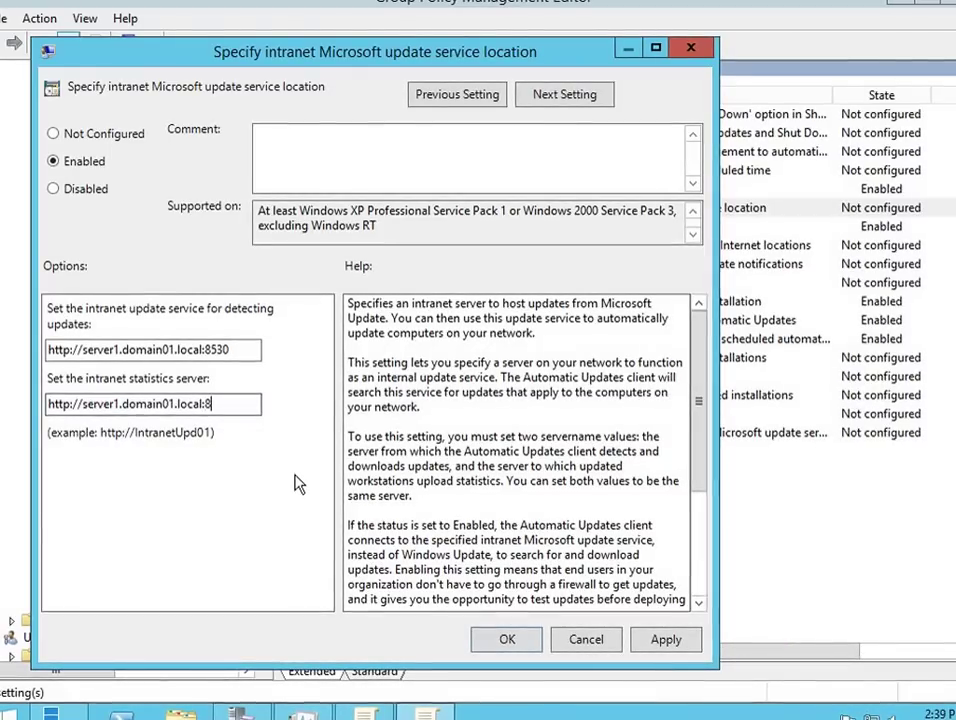
{"action": "type", "text": "0"}
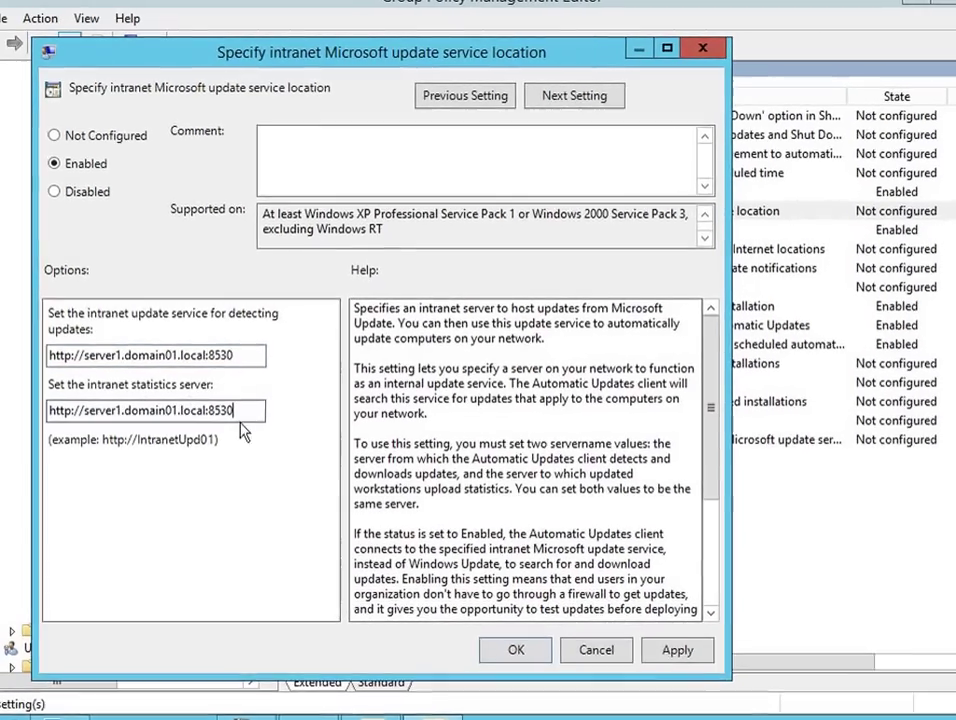
{"action": "left_click", "coordinate": [514, 664]}
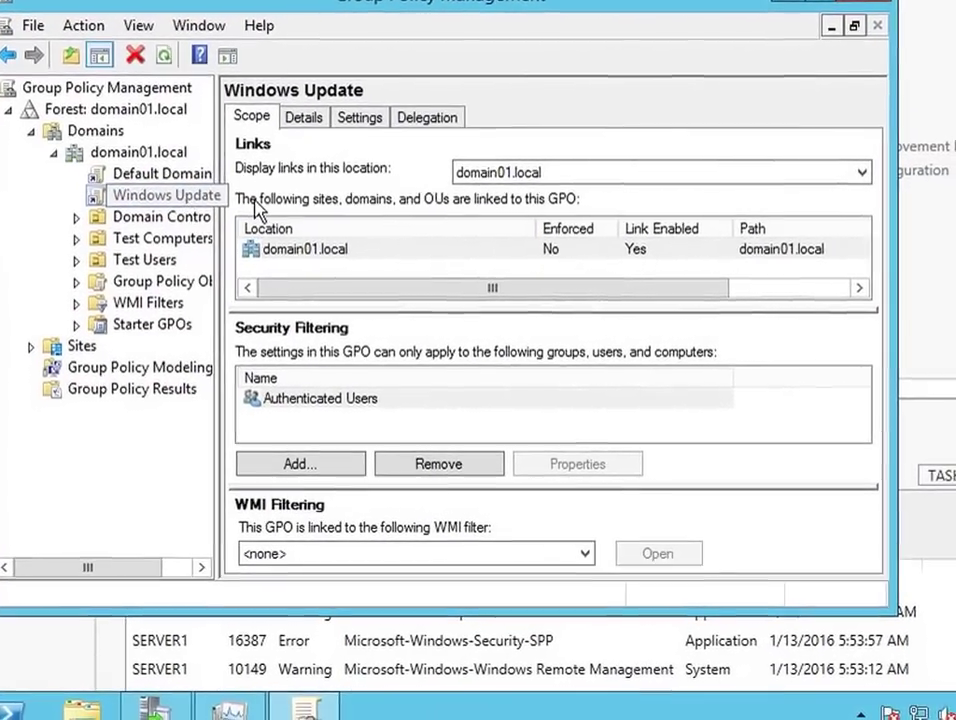
Close Group Policy Management and view the Unassigned Computers group in Update Services.
{"action": "double_click", "coordinate": [810, 8]}
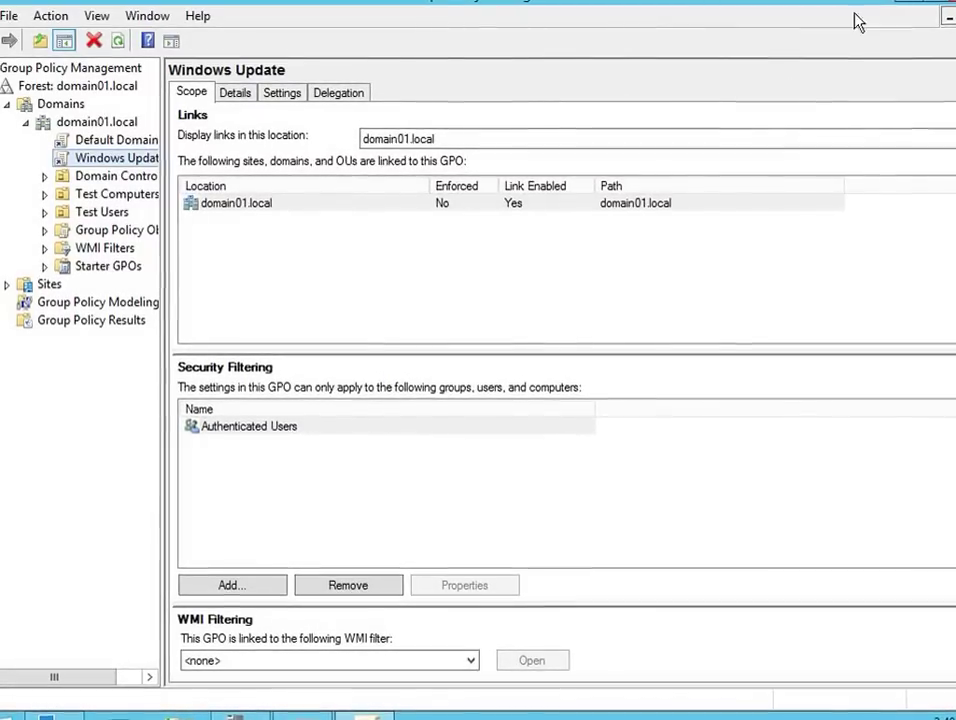
{"action": "left_click", "coordinate": [926, 12]}
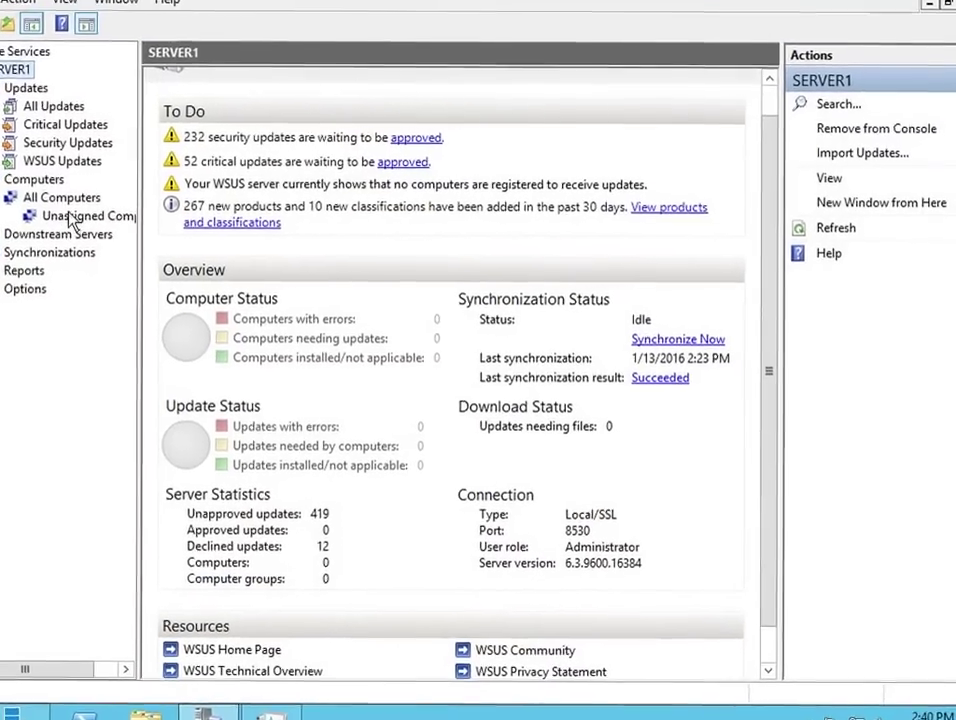
{"action": "left_click", "coordinate": [75, 216]}
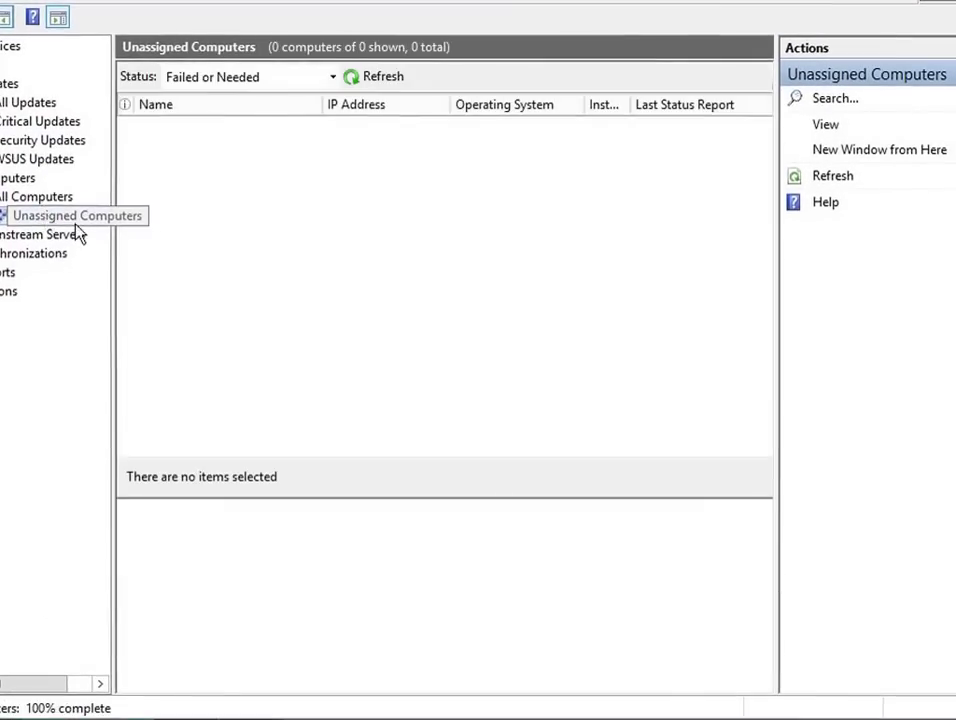
Refresh the Unassigned Computers group and list All Updates with approval Any Except Declined and status Any.
{"action": "left_click", "coordinate": [370, 80]}
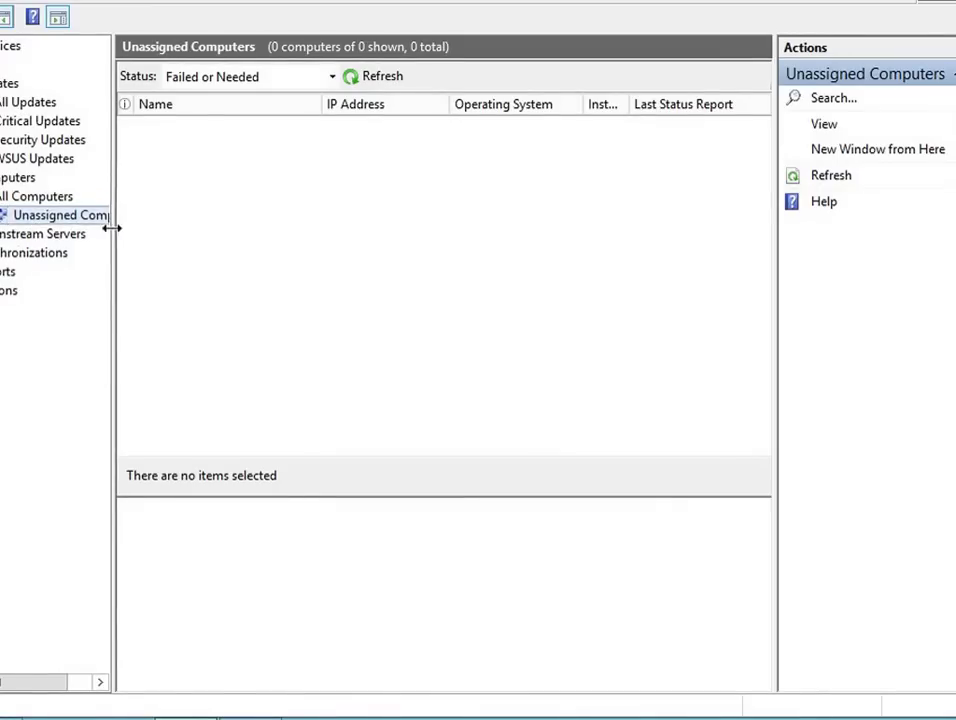
{"action": "left_click", "coordinate": [8, 103]}
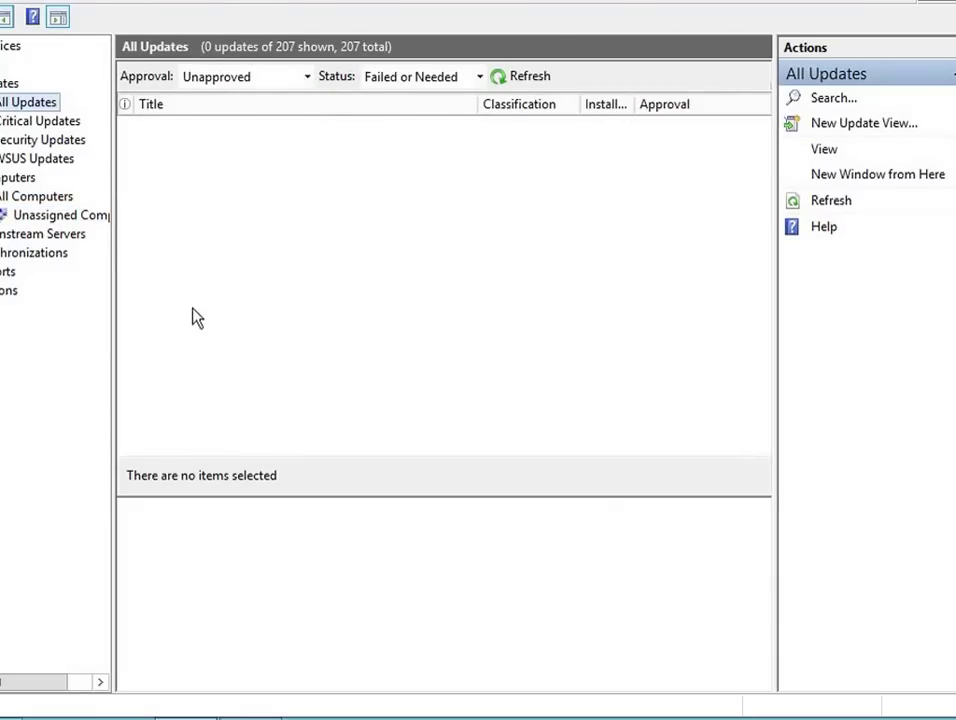
{"action": "left_click", "coordinate": [308, 79]}
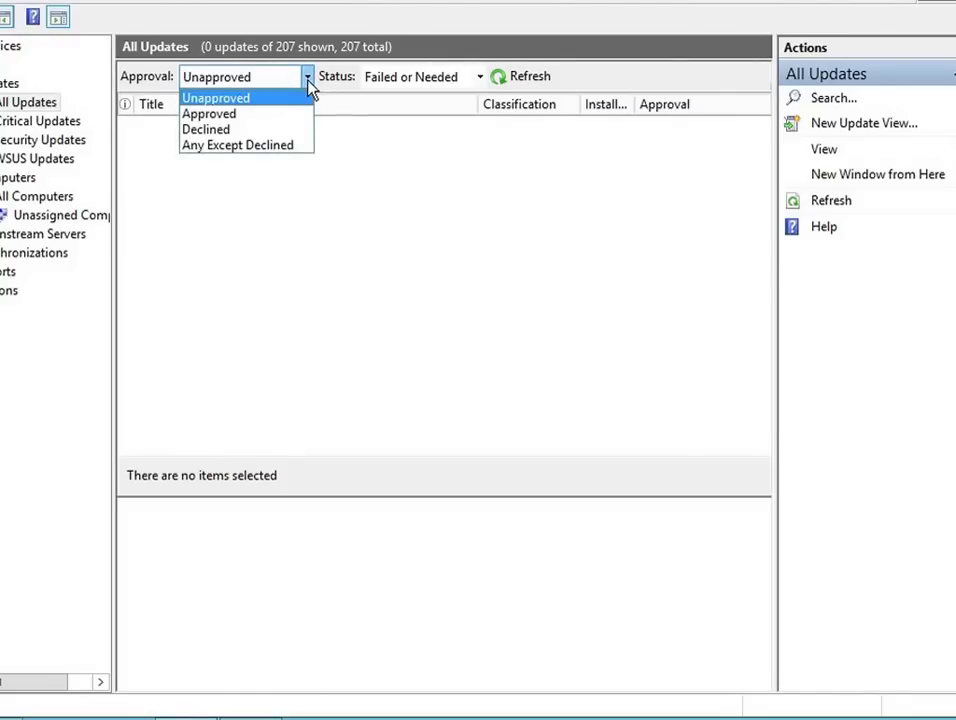
{"action": "left_click", "coordinate": [247, 148]}
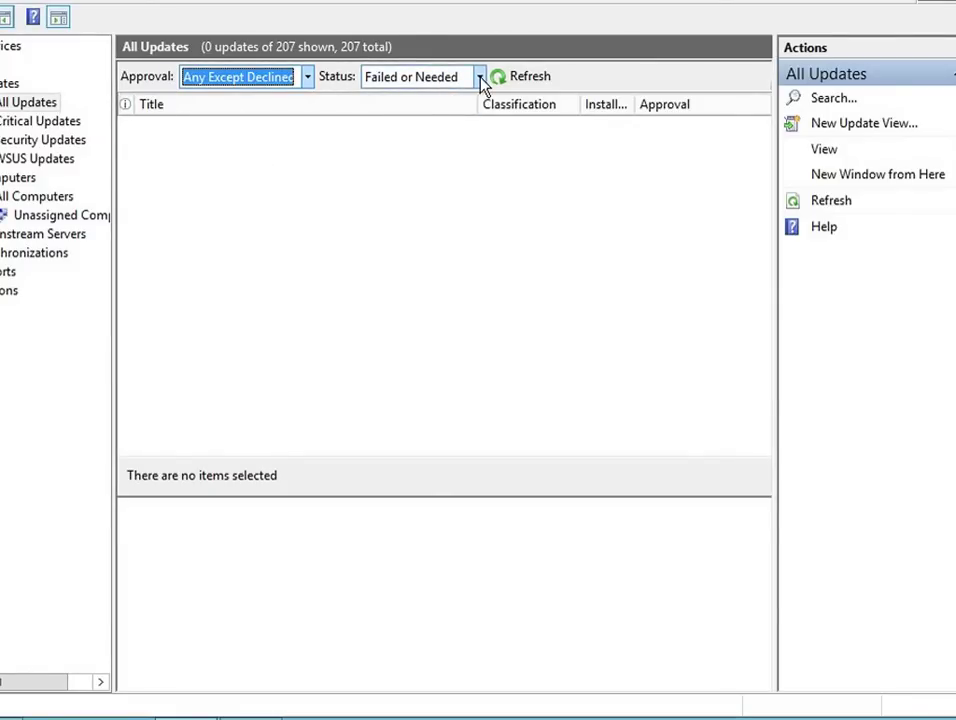
{"action": "left_click", "coordinate": [429, 84]}
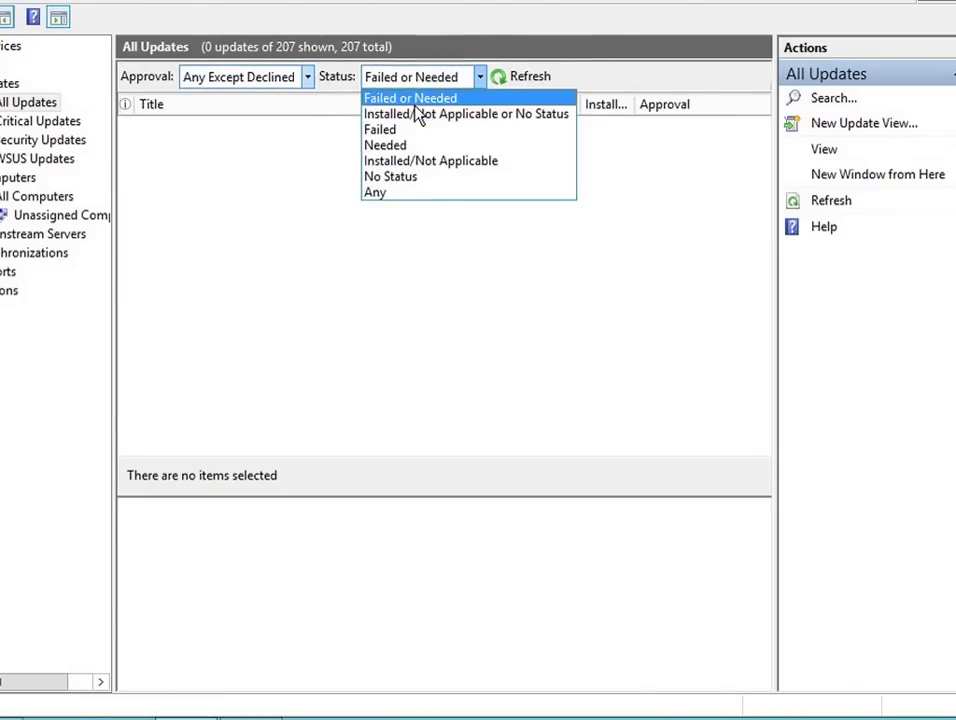
{"action": "left_click", "coordinate": [408, 192]}
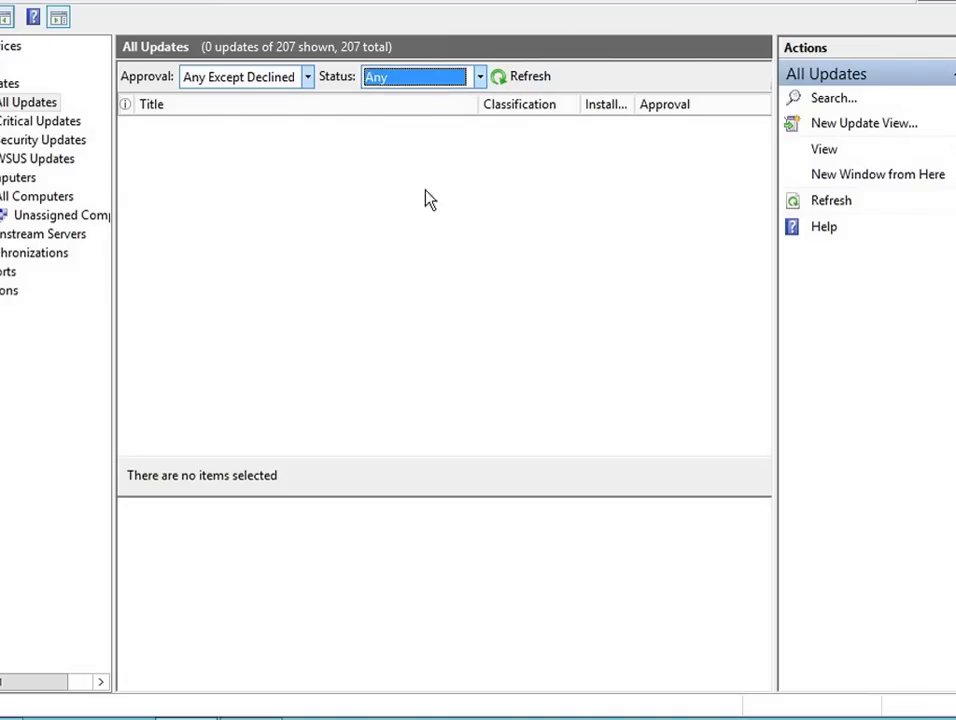
{"action": "left_click", "coordinate": [534, 84]}
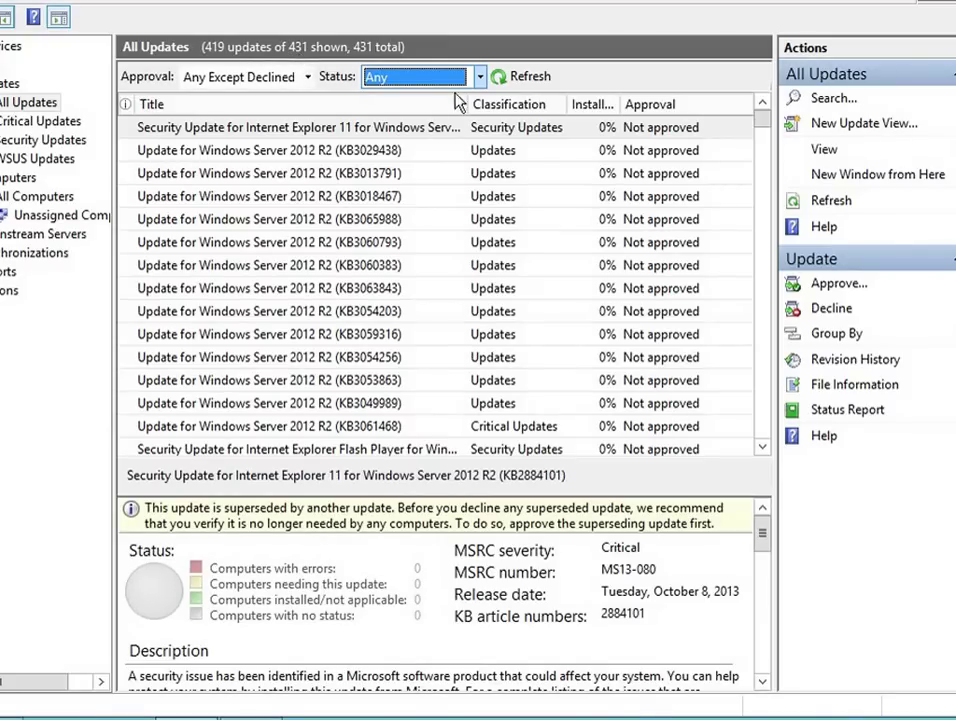
Filter the All Updates list to Unapproved updates, keeping the status filter at Any.
{"action": "left_click", "coordinate": [298, 77]}
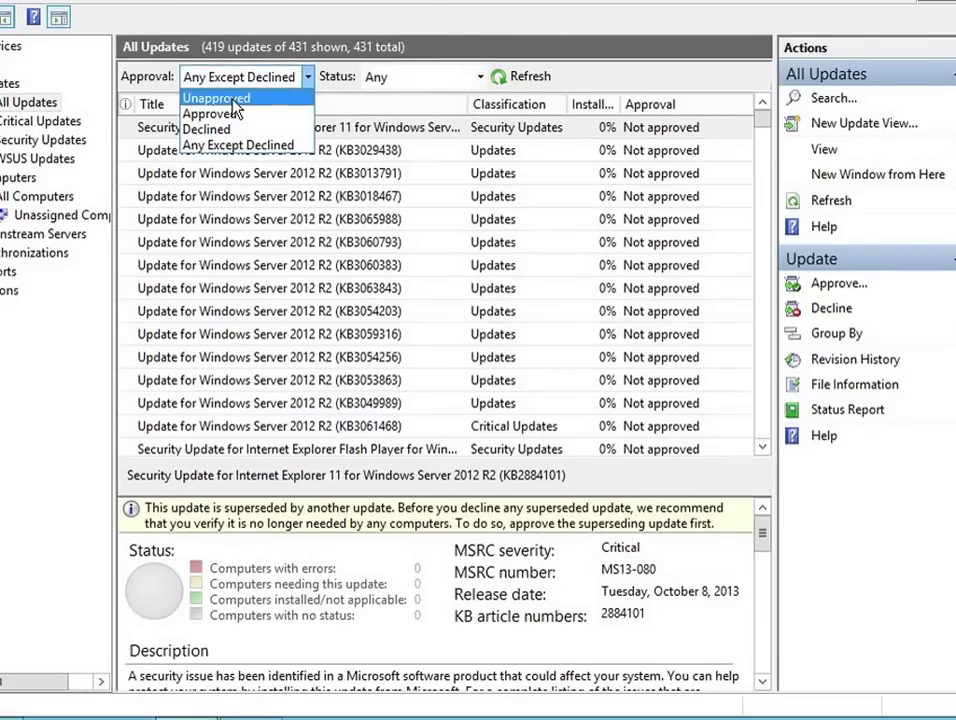
{"action": "left_click", "coordinate": [234, 100]}
{"action": "left_click", "coordinate": [529, 78]}
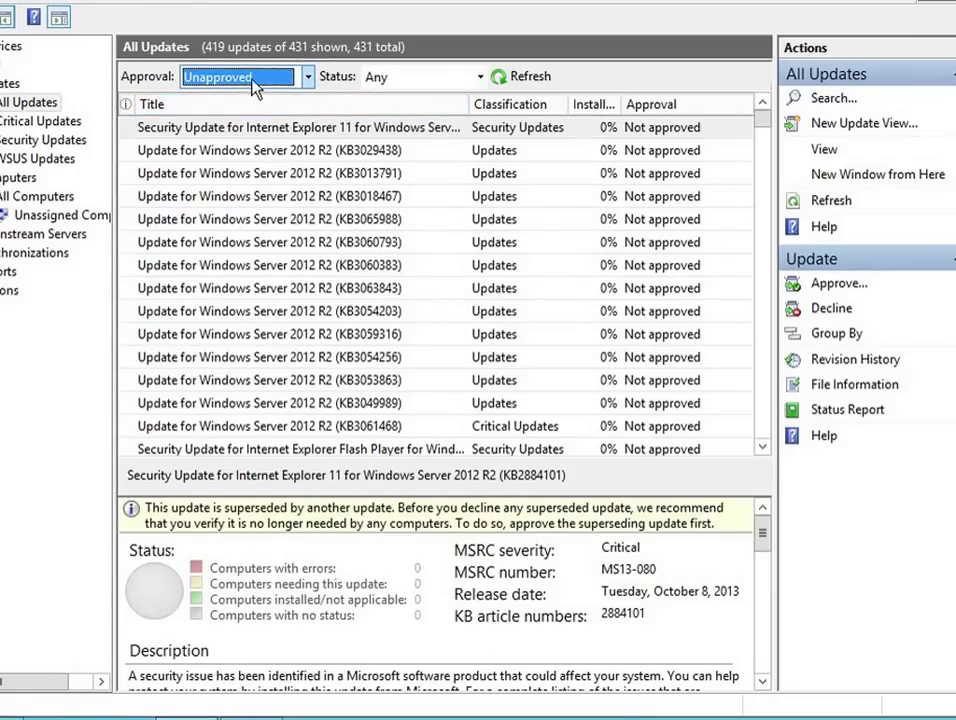
{"action": "left_click", "coordinate": [480, 77]}
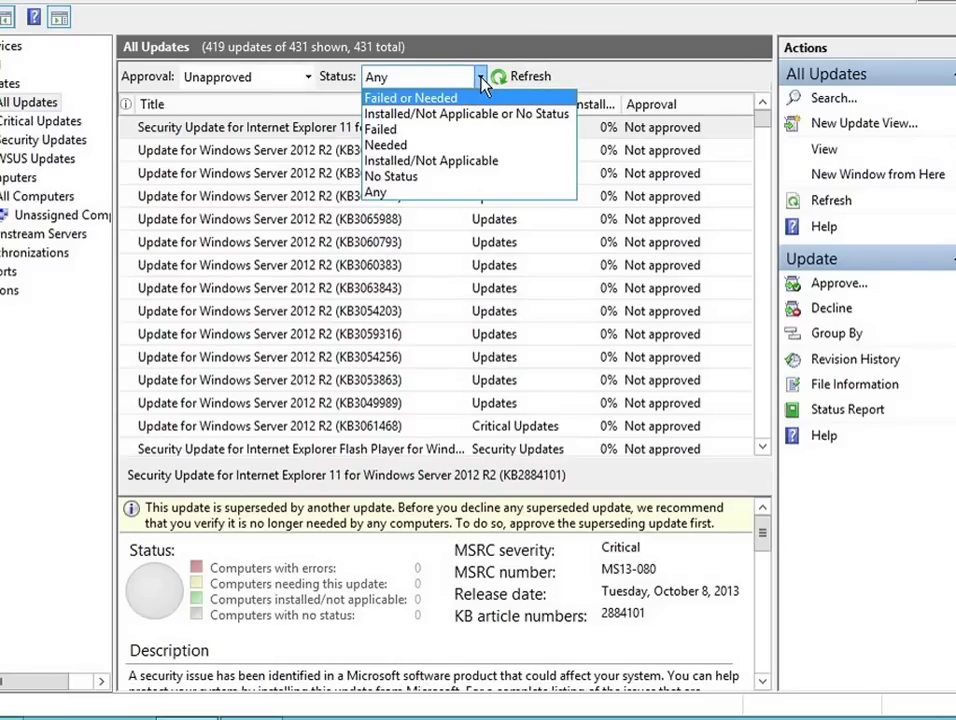
{"action": "left_click", "coordinate": [482, 76]}
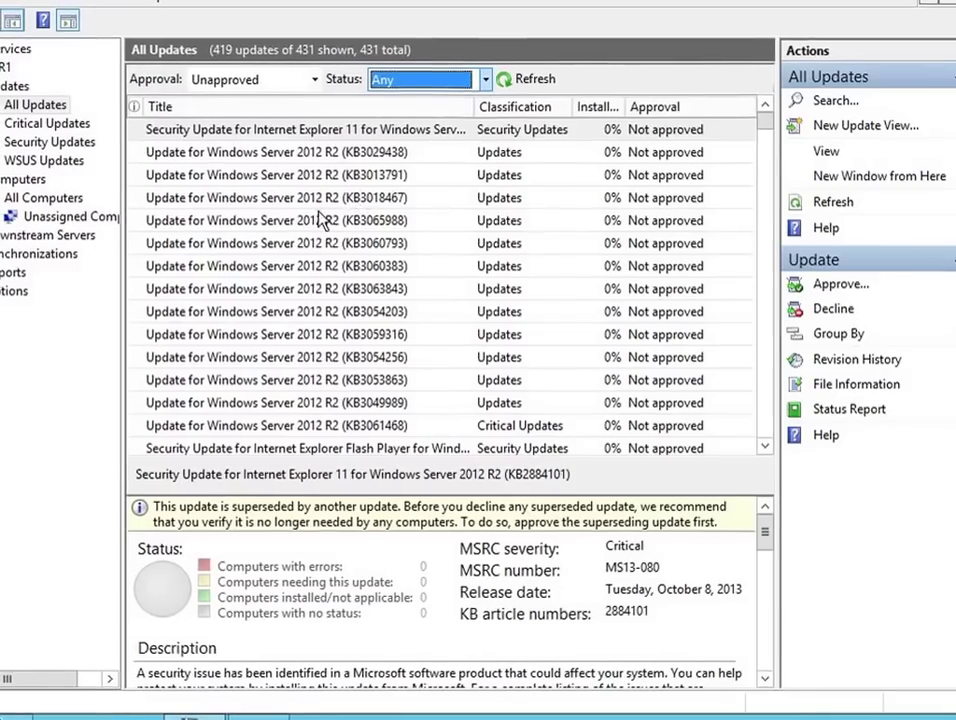
Select all listed updates and set their approval to Approved for Install for the All Computers group.
{"action": "left_click", "coordinate": [310, 219]}
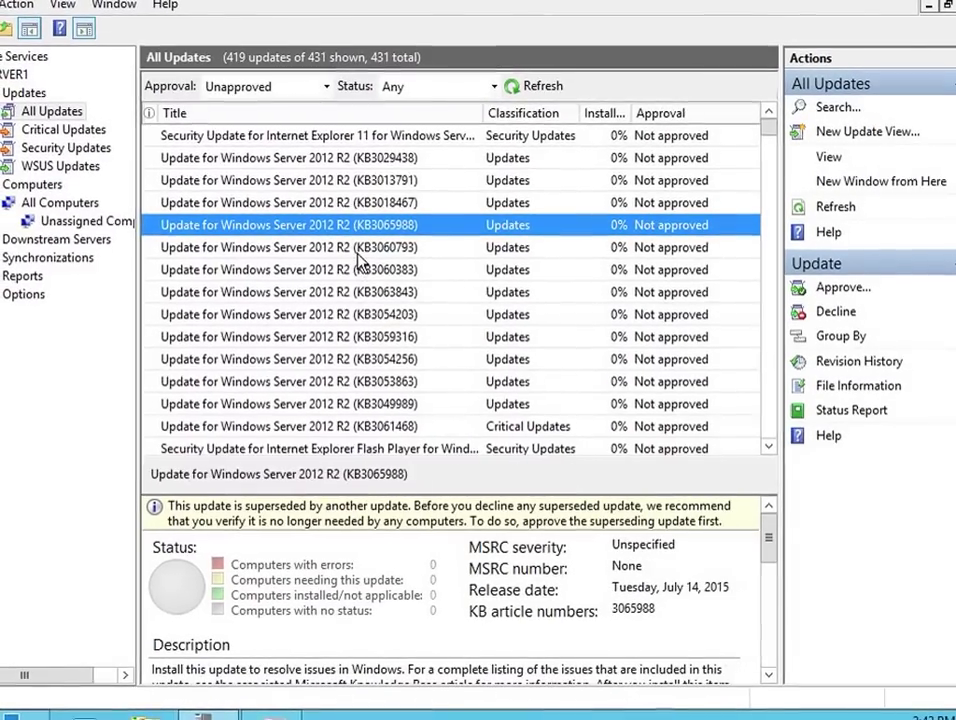
{"action": "key", "text": "ctrl+a"}
{"action": "right_click", "coordinate": [373, 192]}
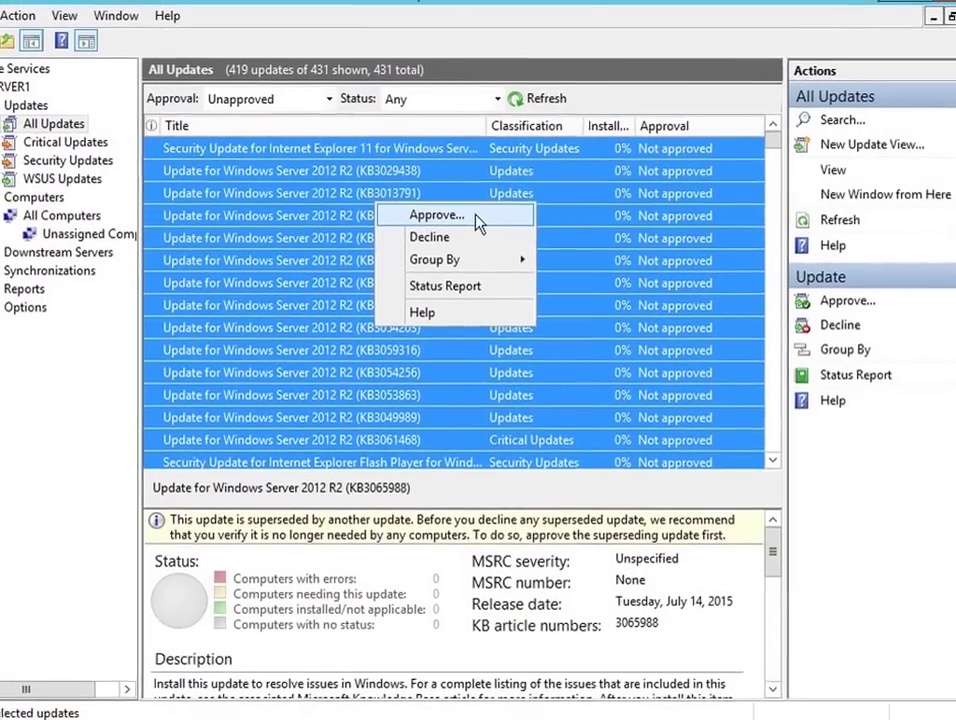
{"action": "left_click", "coordinate": [422, 212]}
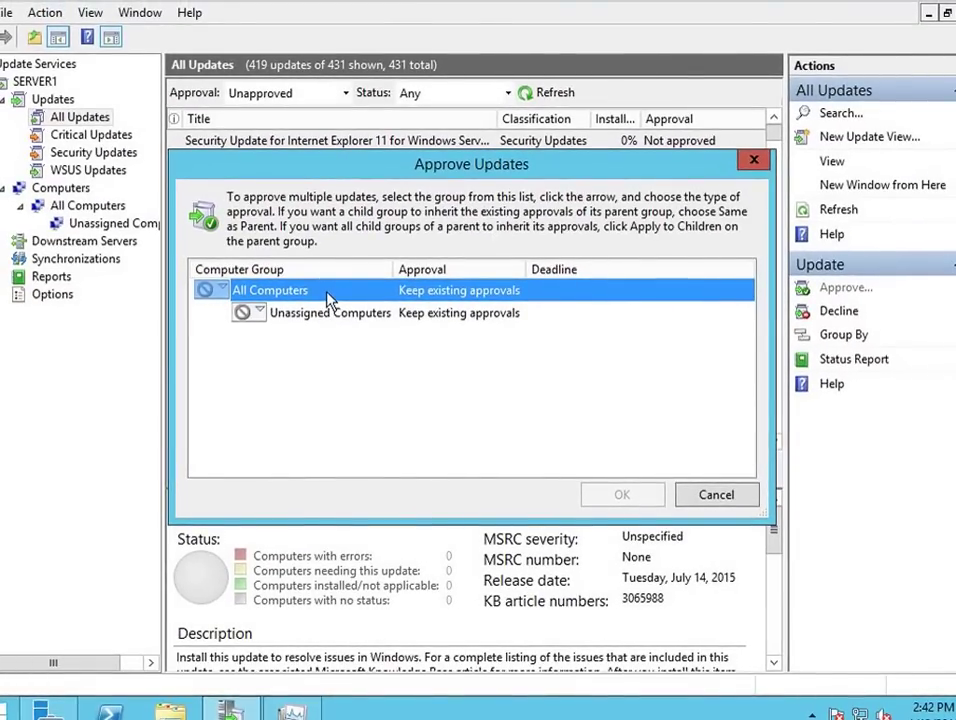
{"action": "right_click", "coordinate": [327, 293]}
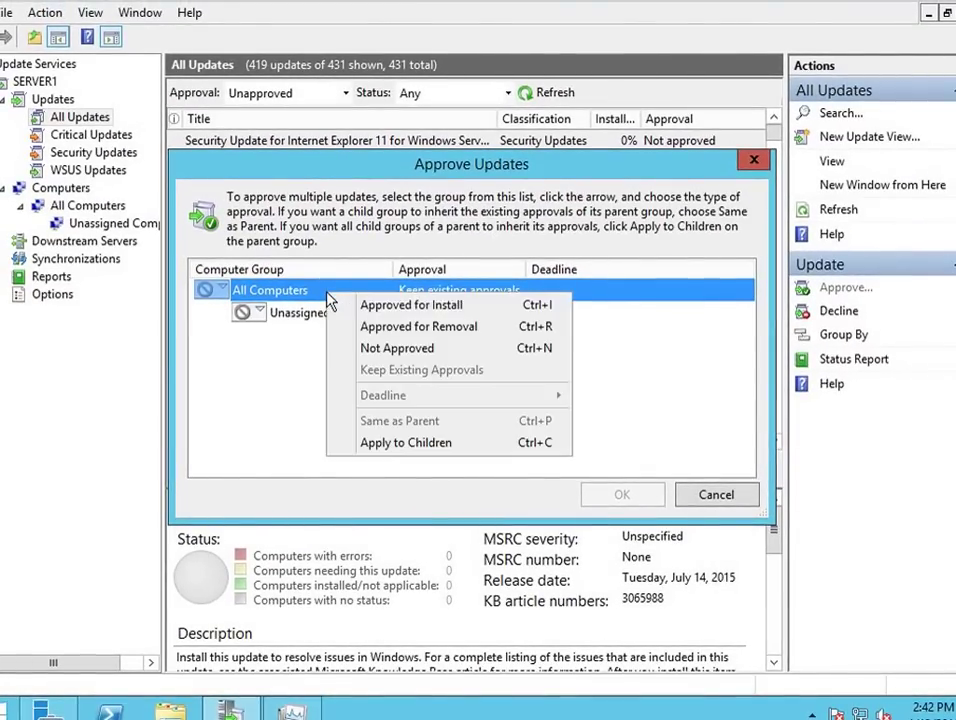
{"action": "left_click", "coordinate": [478, 313]}
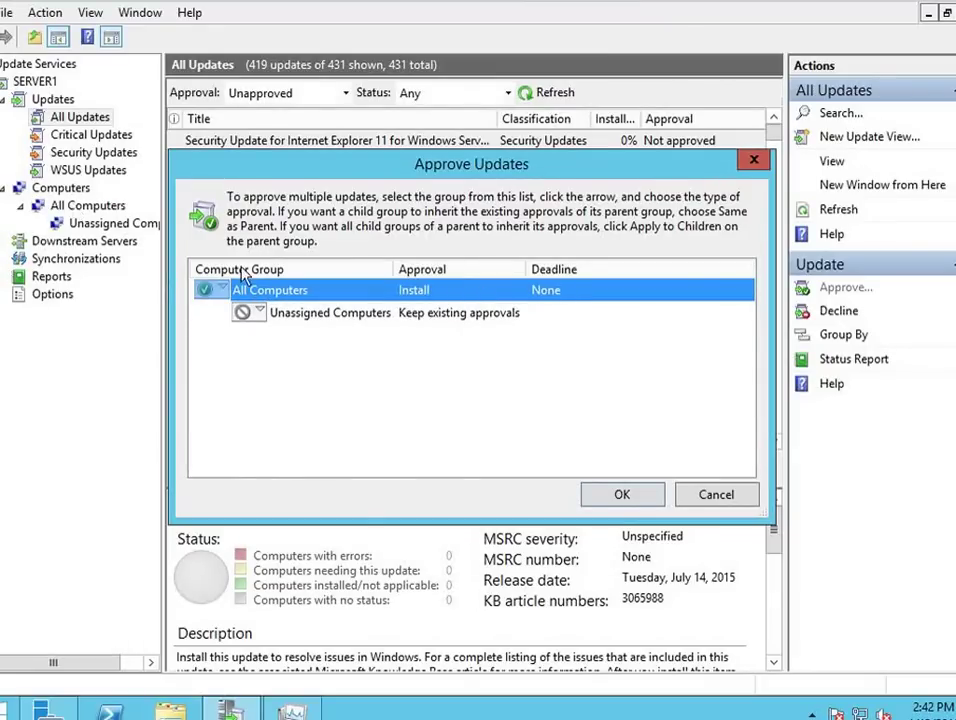
Set the Unassigned Computers group to Approved for Install as well and apply the approvals to the selected updates.
{"action": "left_click", "coordinate": [298, 314]}
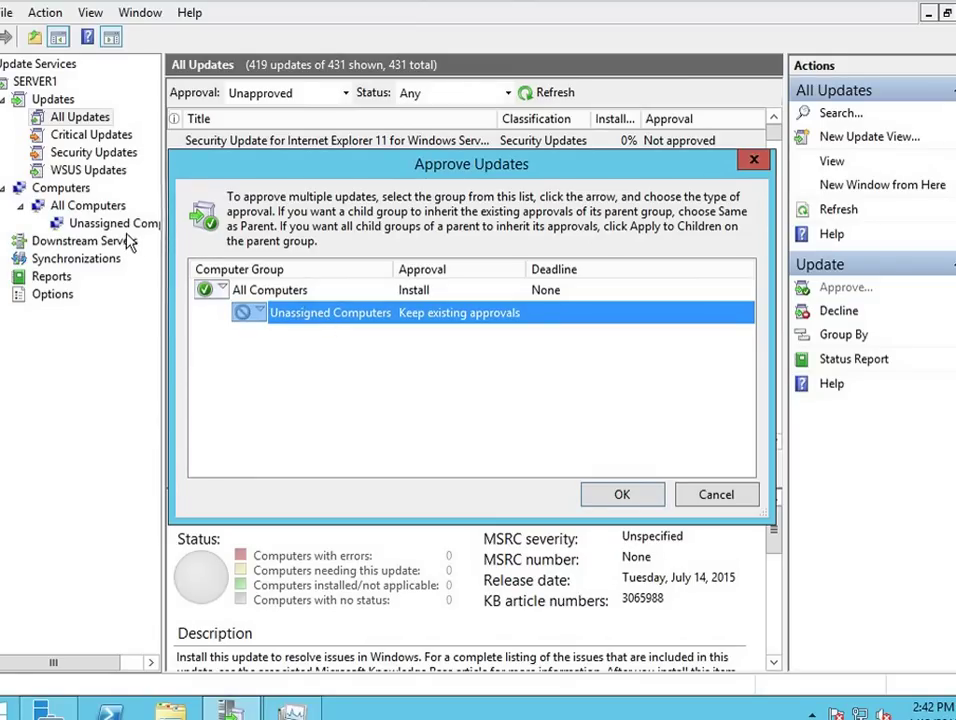
{"action": "right_click", "coordinate": [323, 325]}
{"action": "left_click", "coordinate": [366, 334]}
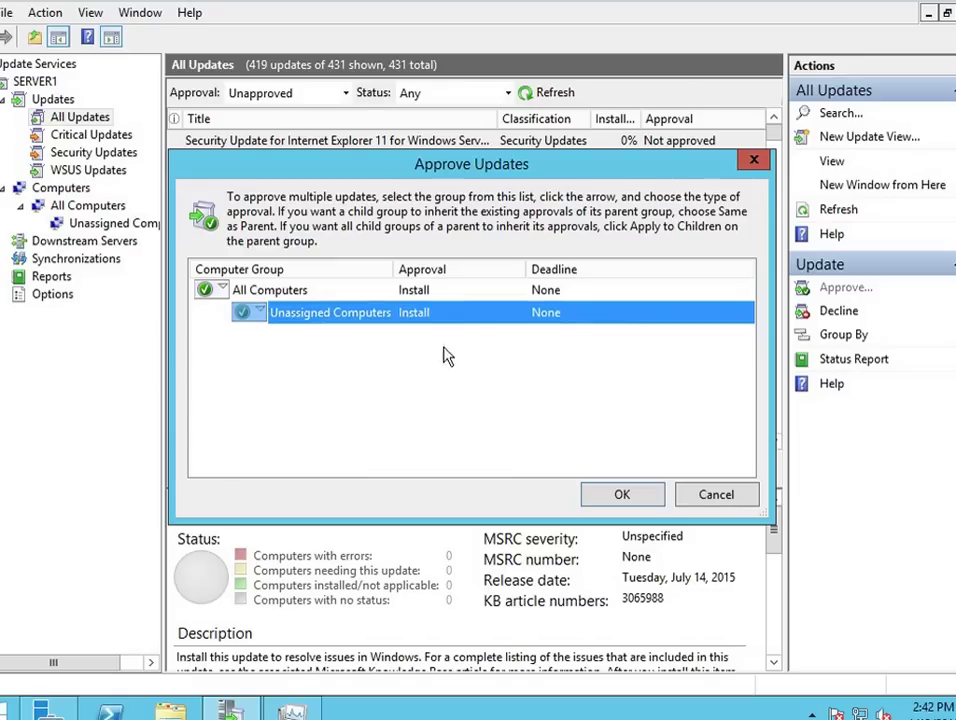
{"action": "left_click", "coordinate": [601, 495]}
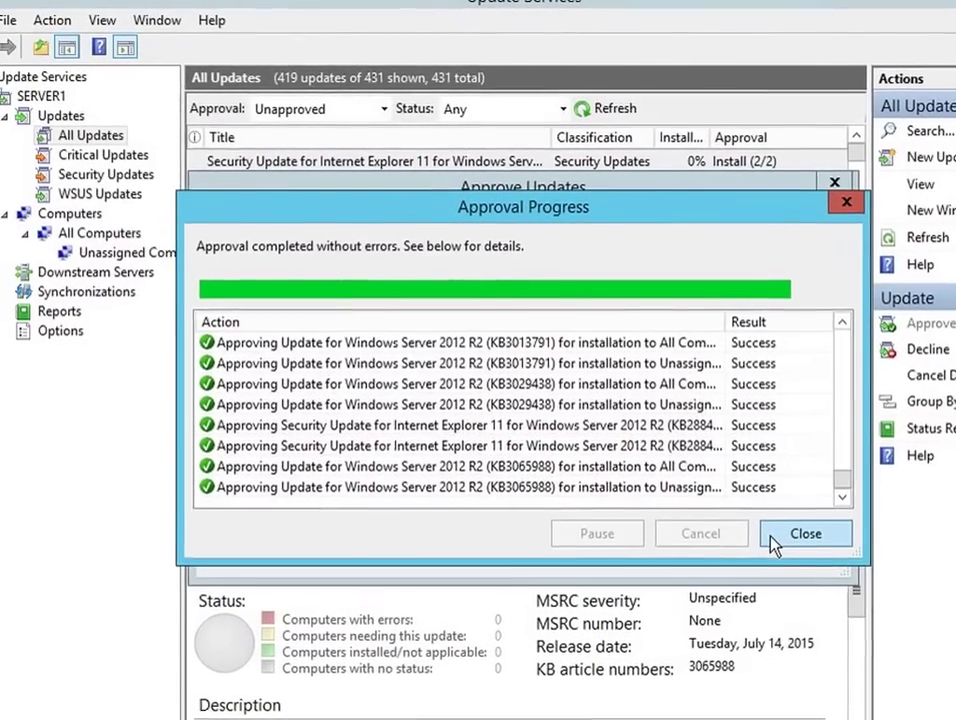
{"action": "left_click", "coordinate": [779, 549]}
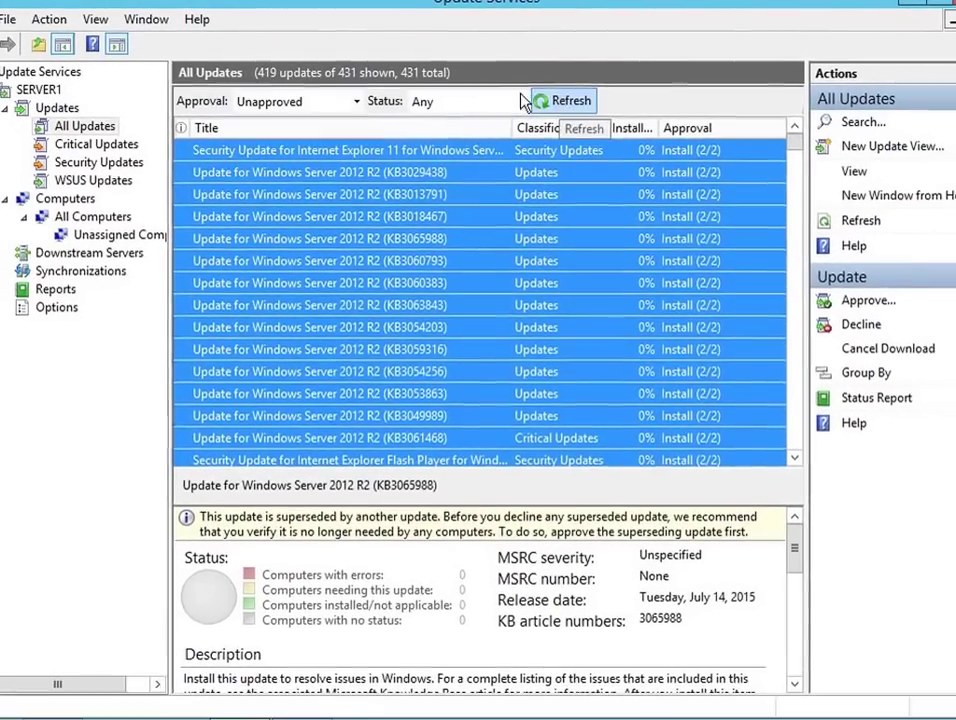
Refresh the unapproved updates list and check the SERVER1 overview and the Unassigned Computers group.
{"action": "left_click", "coordinate": [560, 102]}
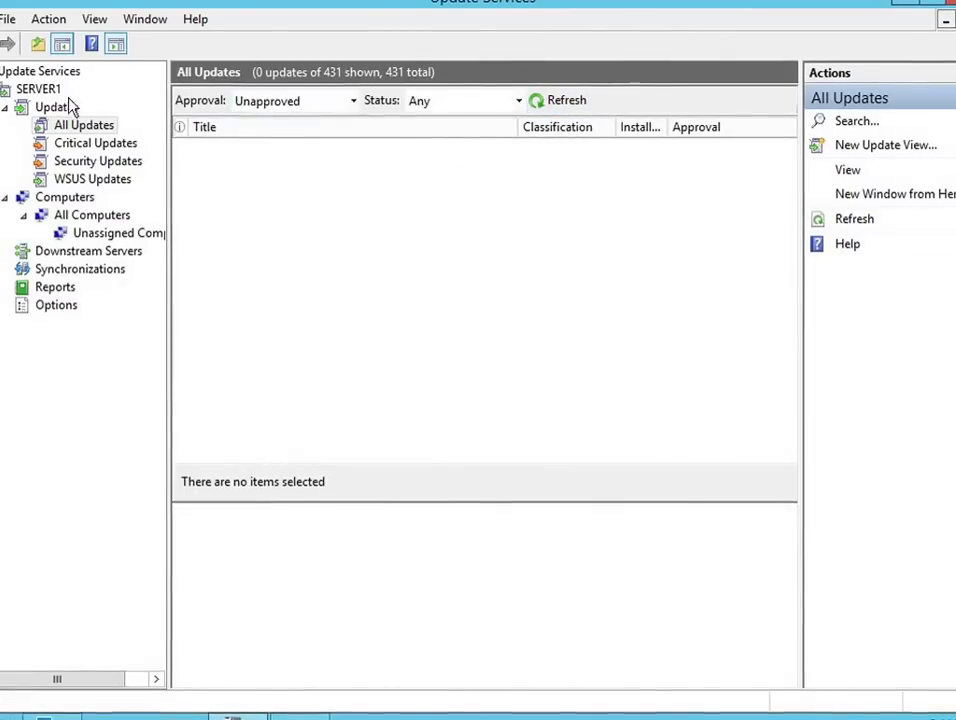
{"action": "left_click", "coordinate": [38, 90]}
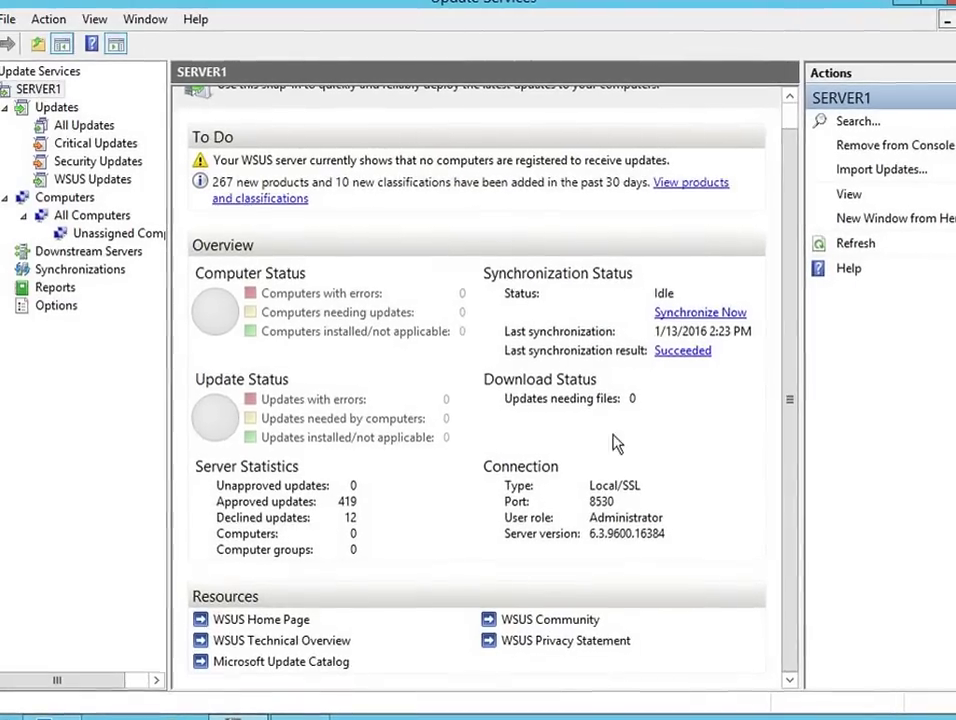
{"action": "scroll", "coordinate": [800, 405], "scroll_direction": "up", "scroll_amount": 1}
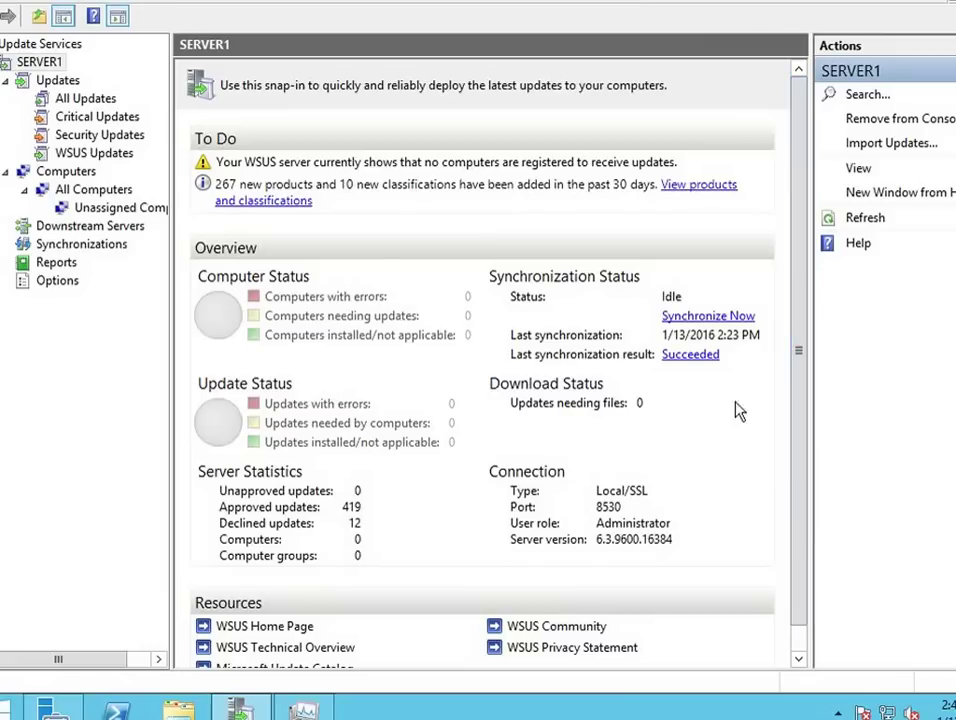
{"action": "left_click", "coordinate": [118, 209]}
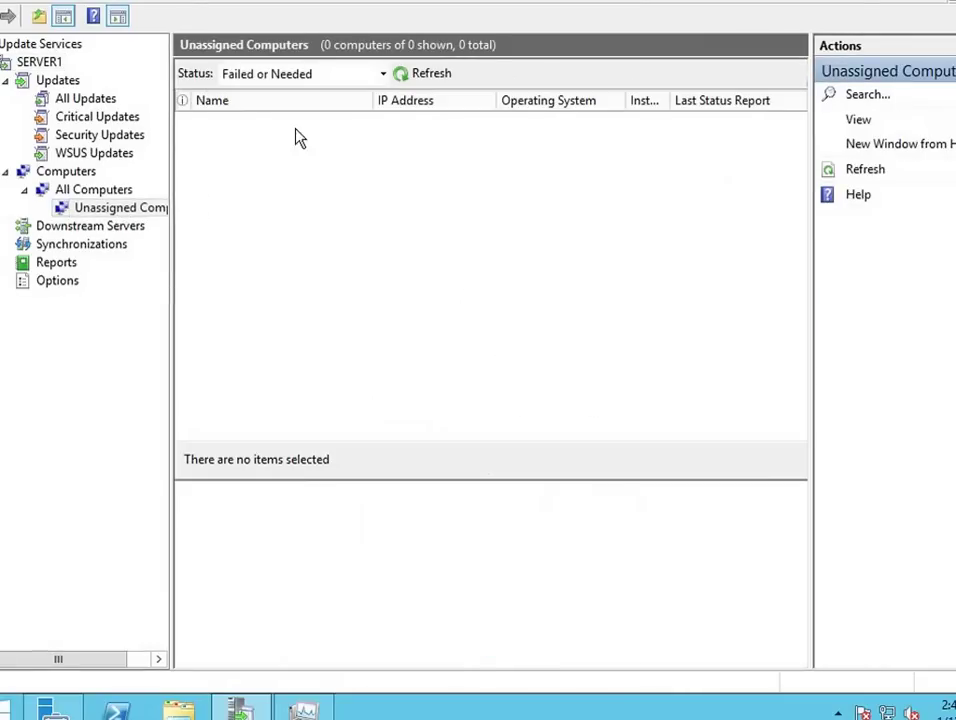
{"action": "left_click", "coordinate": [440, 72]}
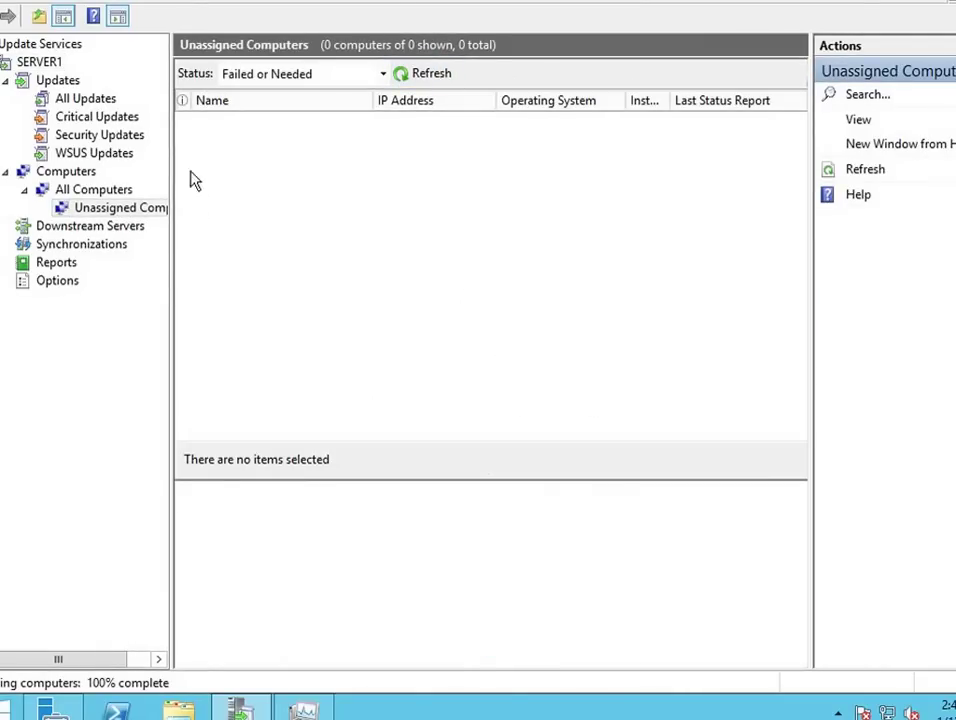
{"action": "left_click", "coordinate": [52, 64]}
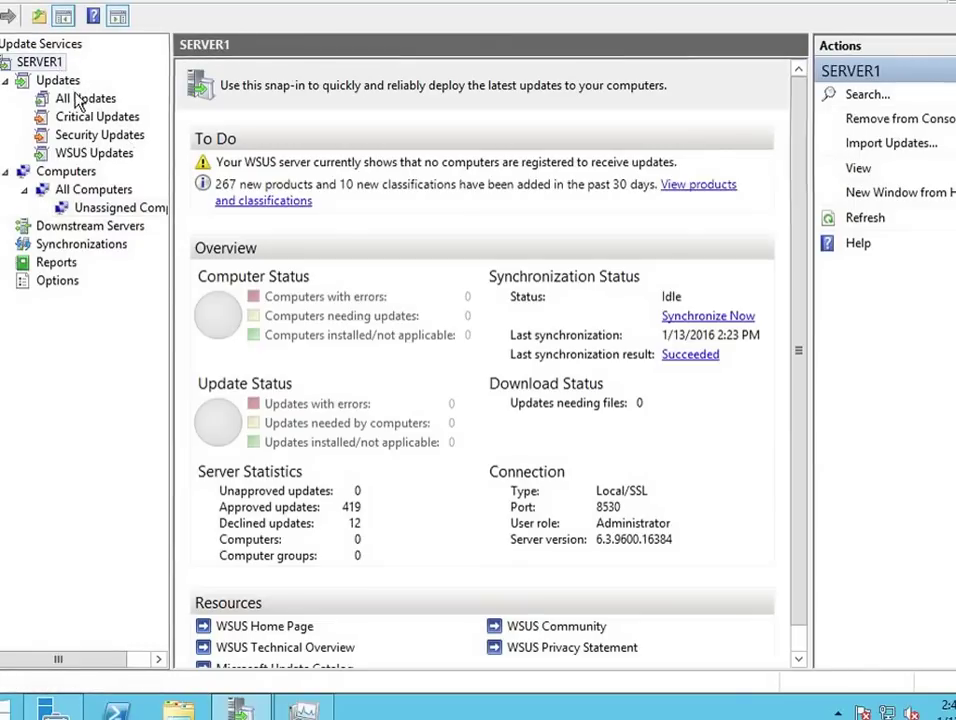